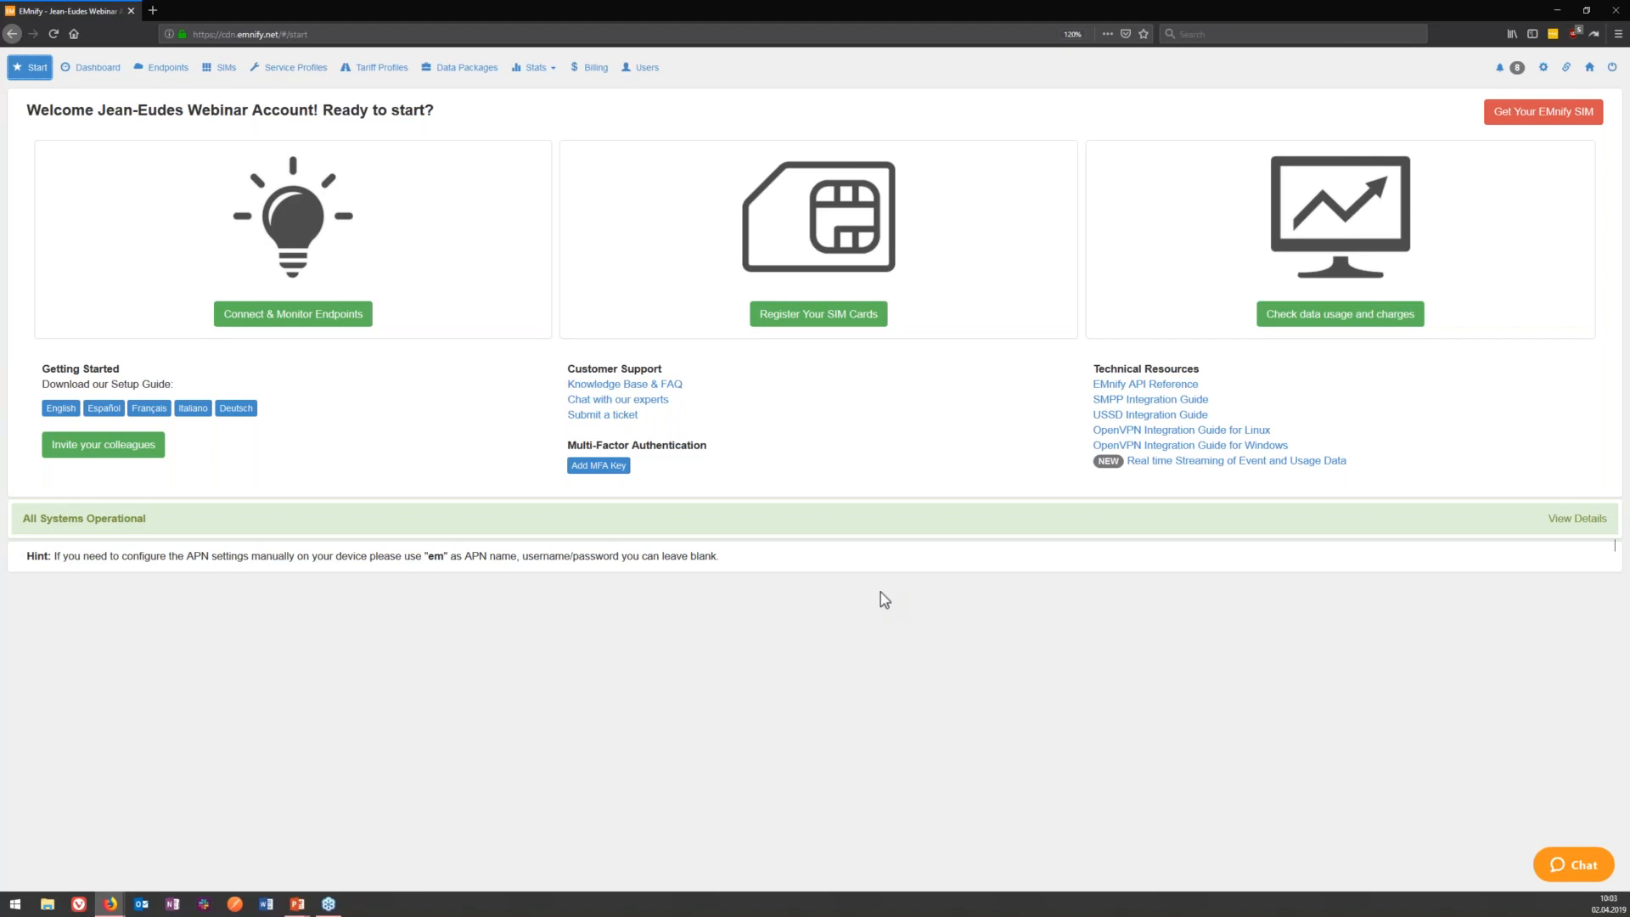
Open the SIM batch registration form for review and dismiss it without entering a batch identification code.
key("ctrl+plus")
key("ctrl+plus")
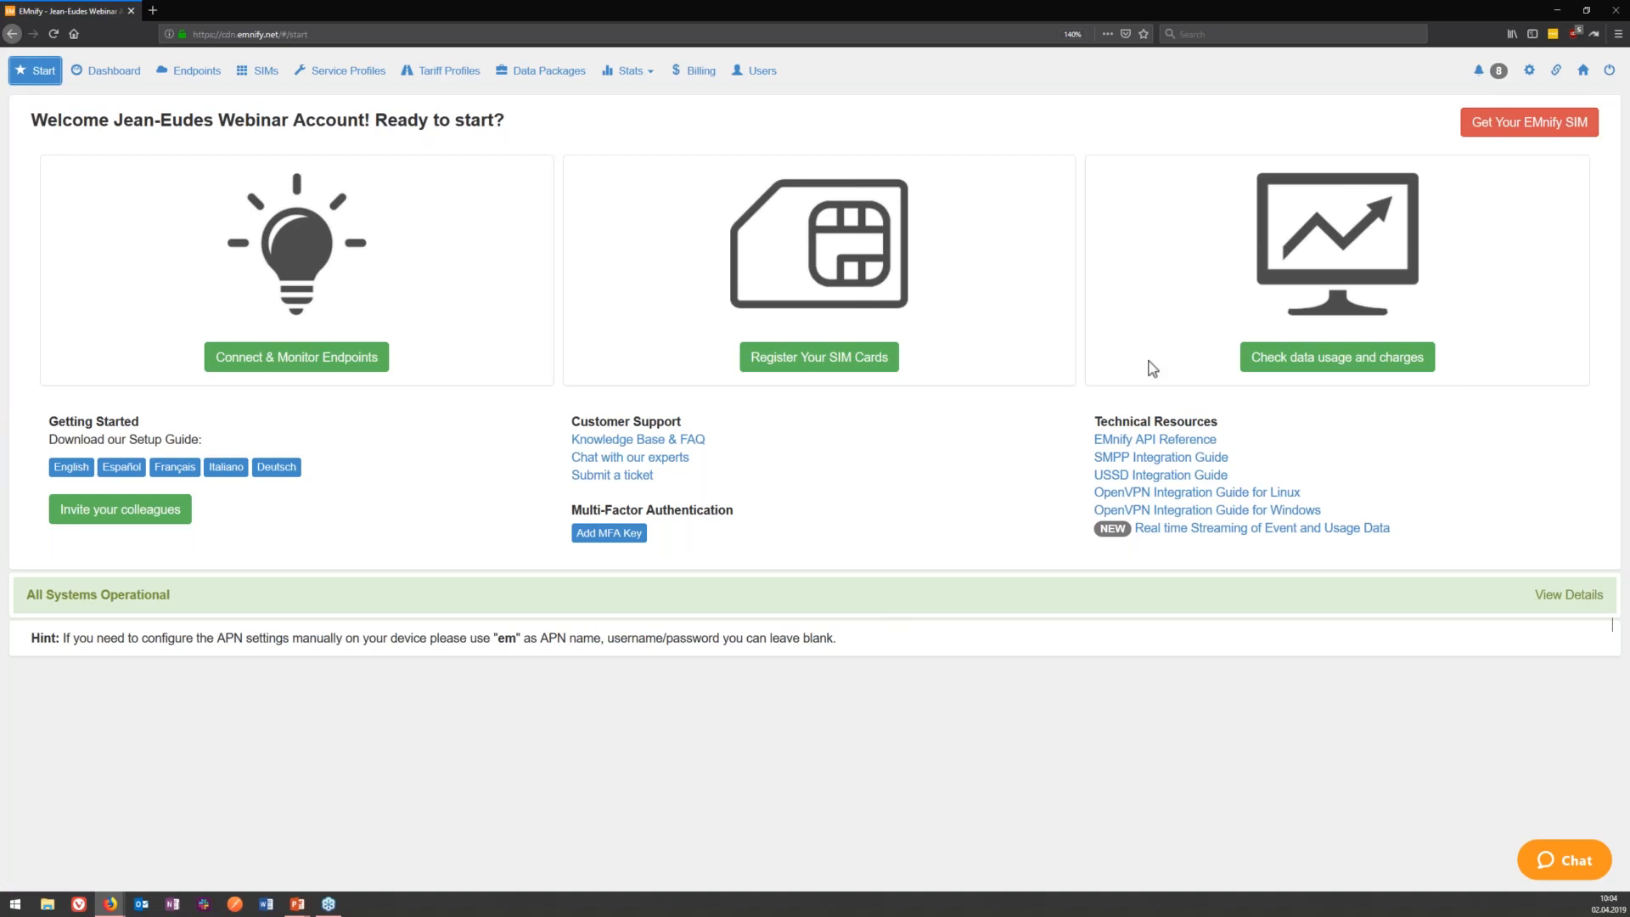
left_click(864, 372)
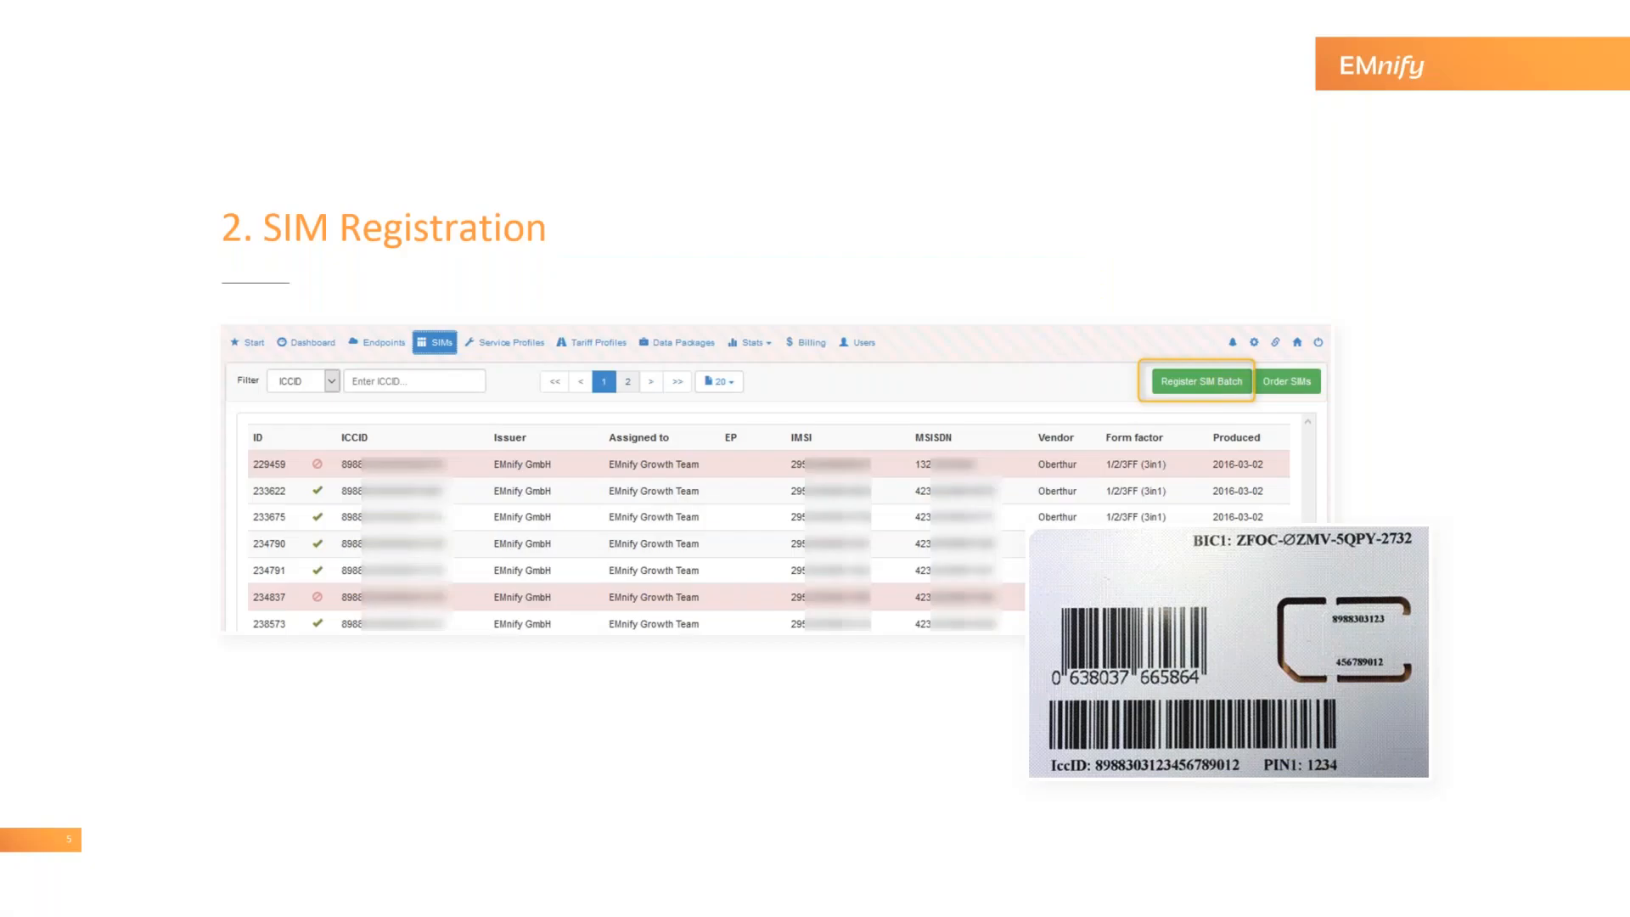
left_click(1058, 354)
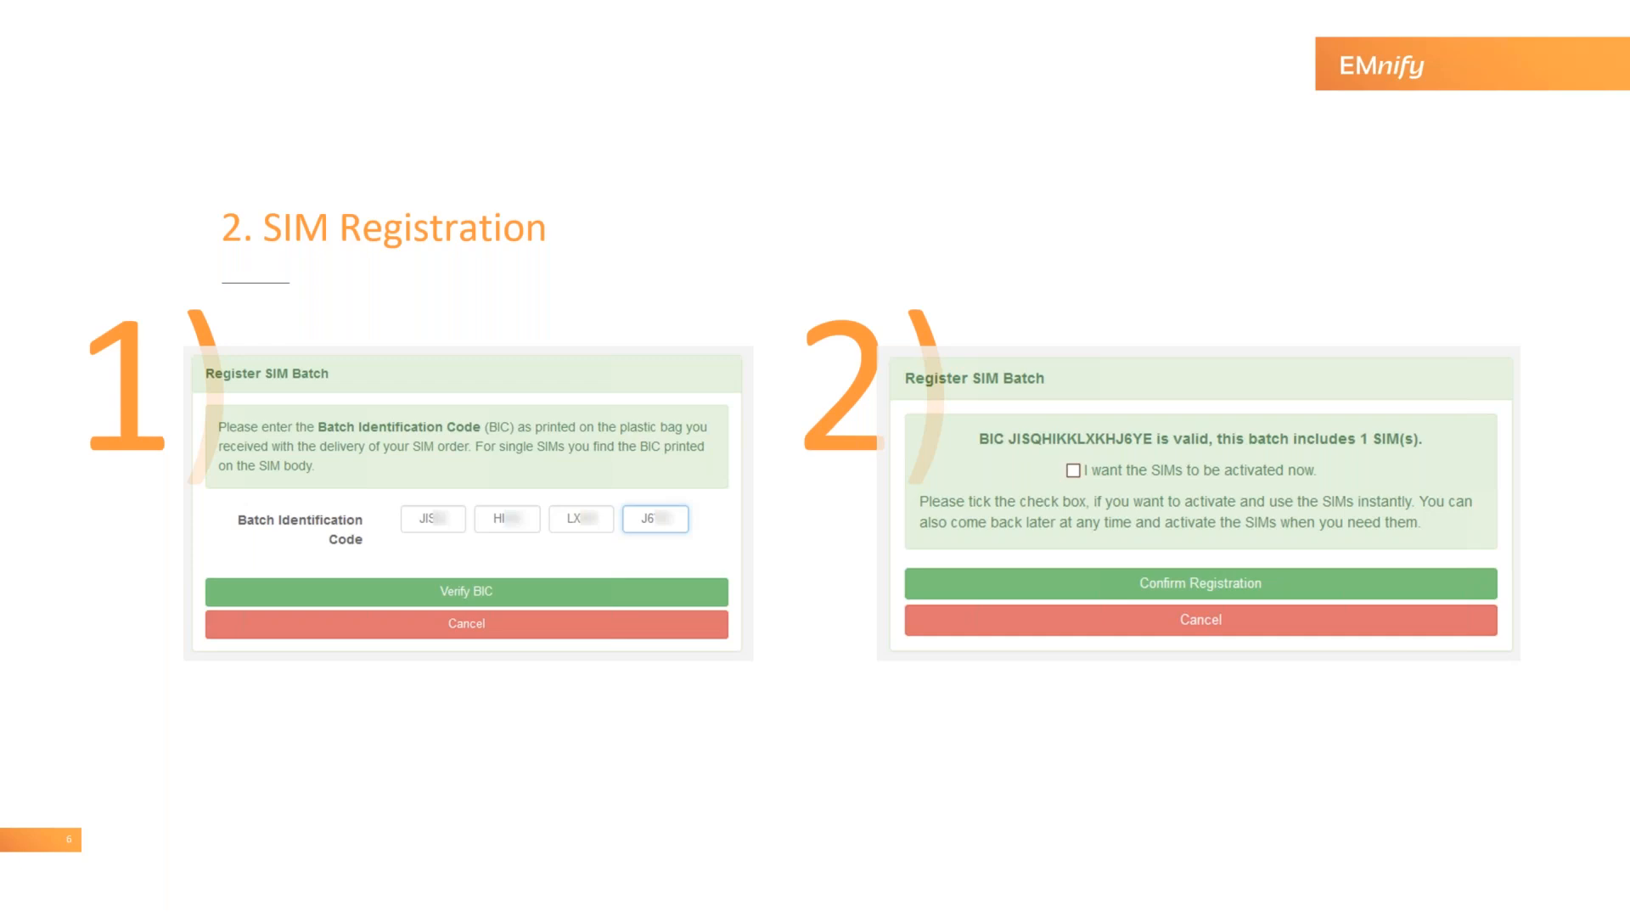
key("alt+Tab")
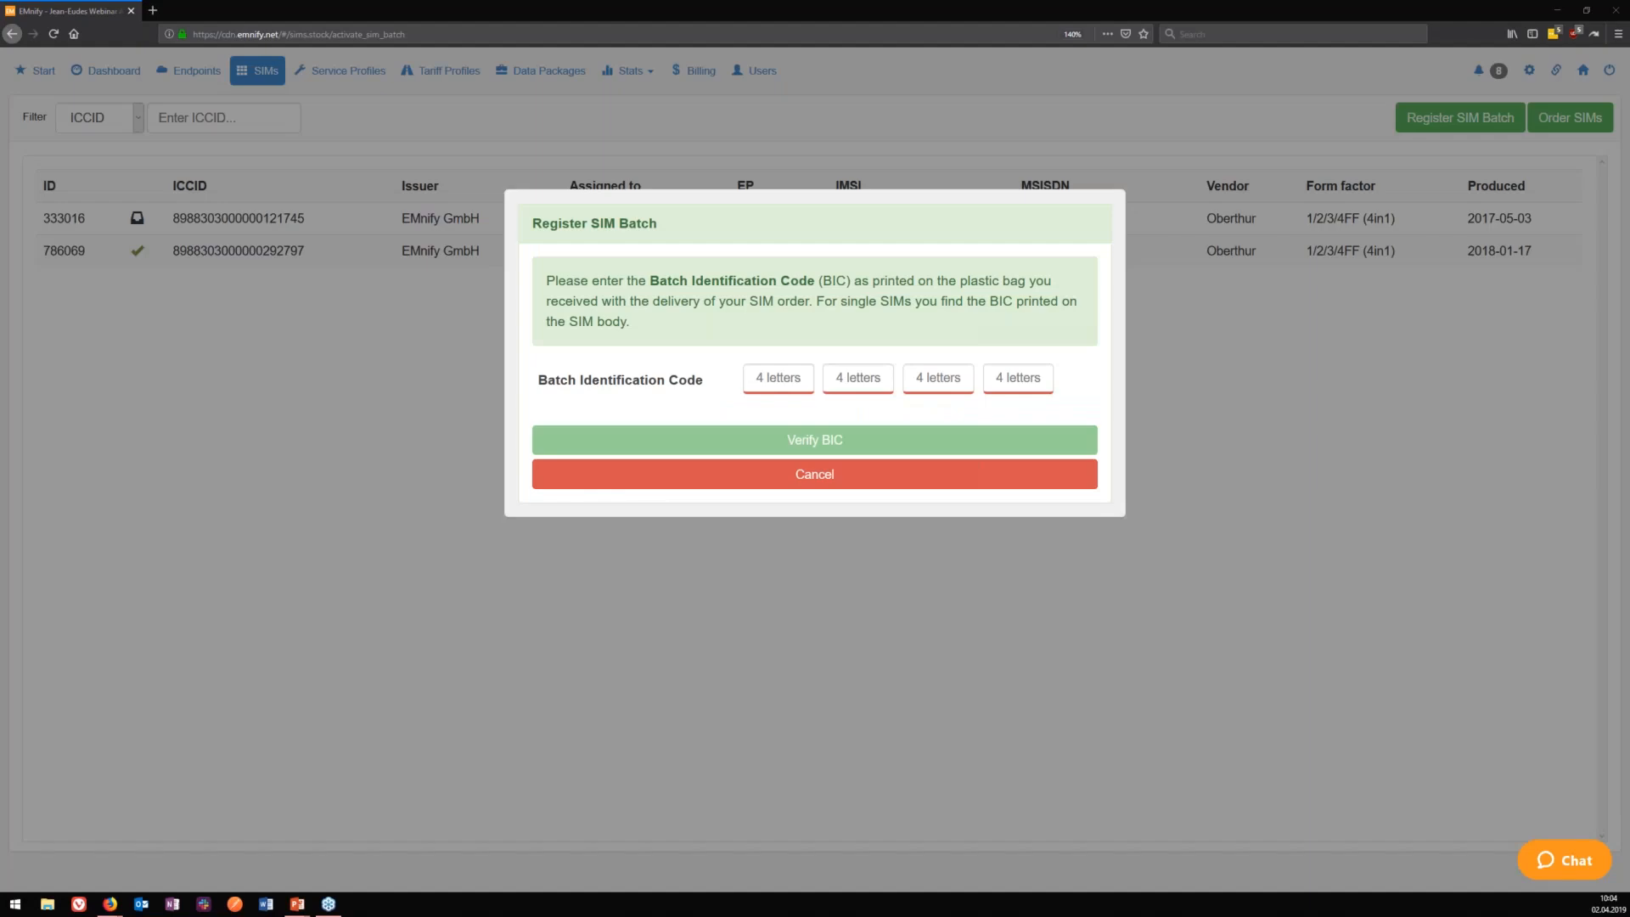
left_click(930, 486)
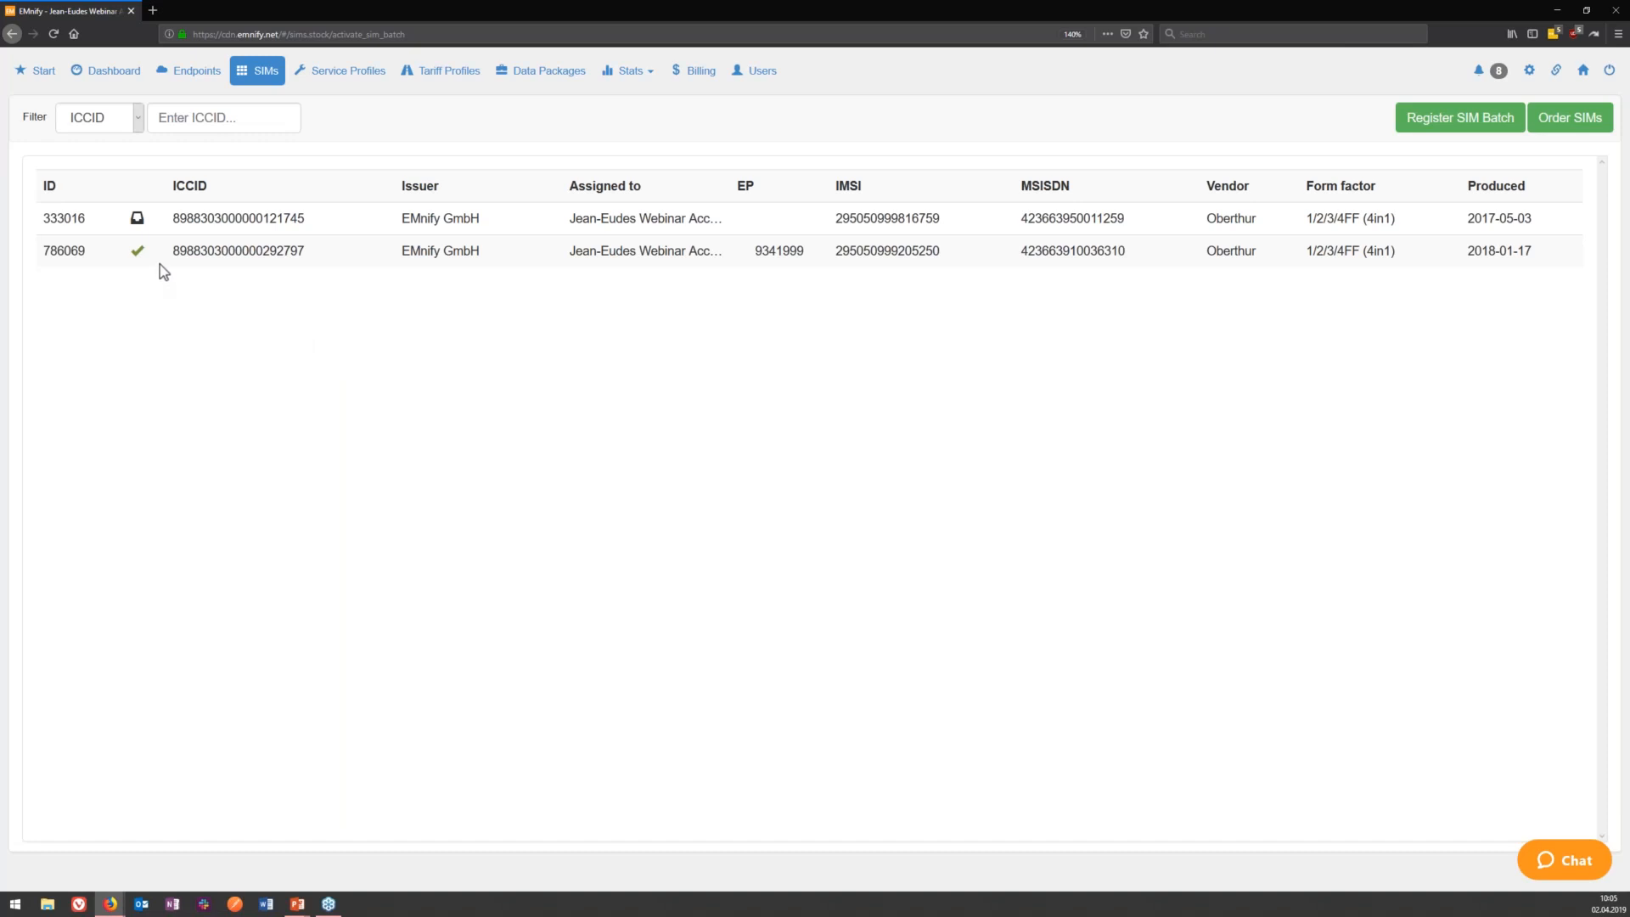
View the issued SIM's details, and suspend the activated SIM and activate it again.
left_click(137, 225)
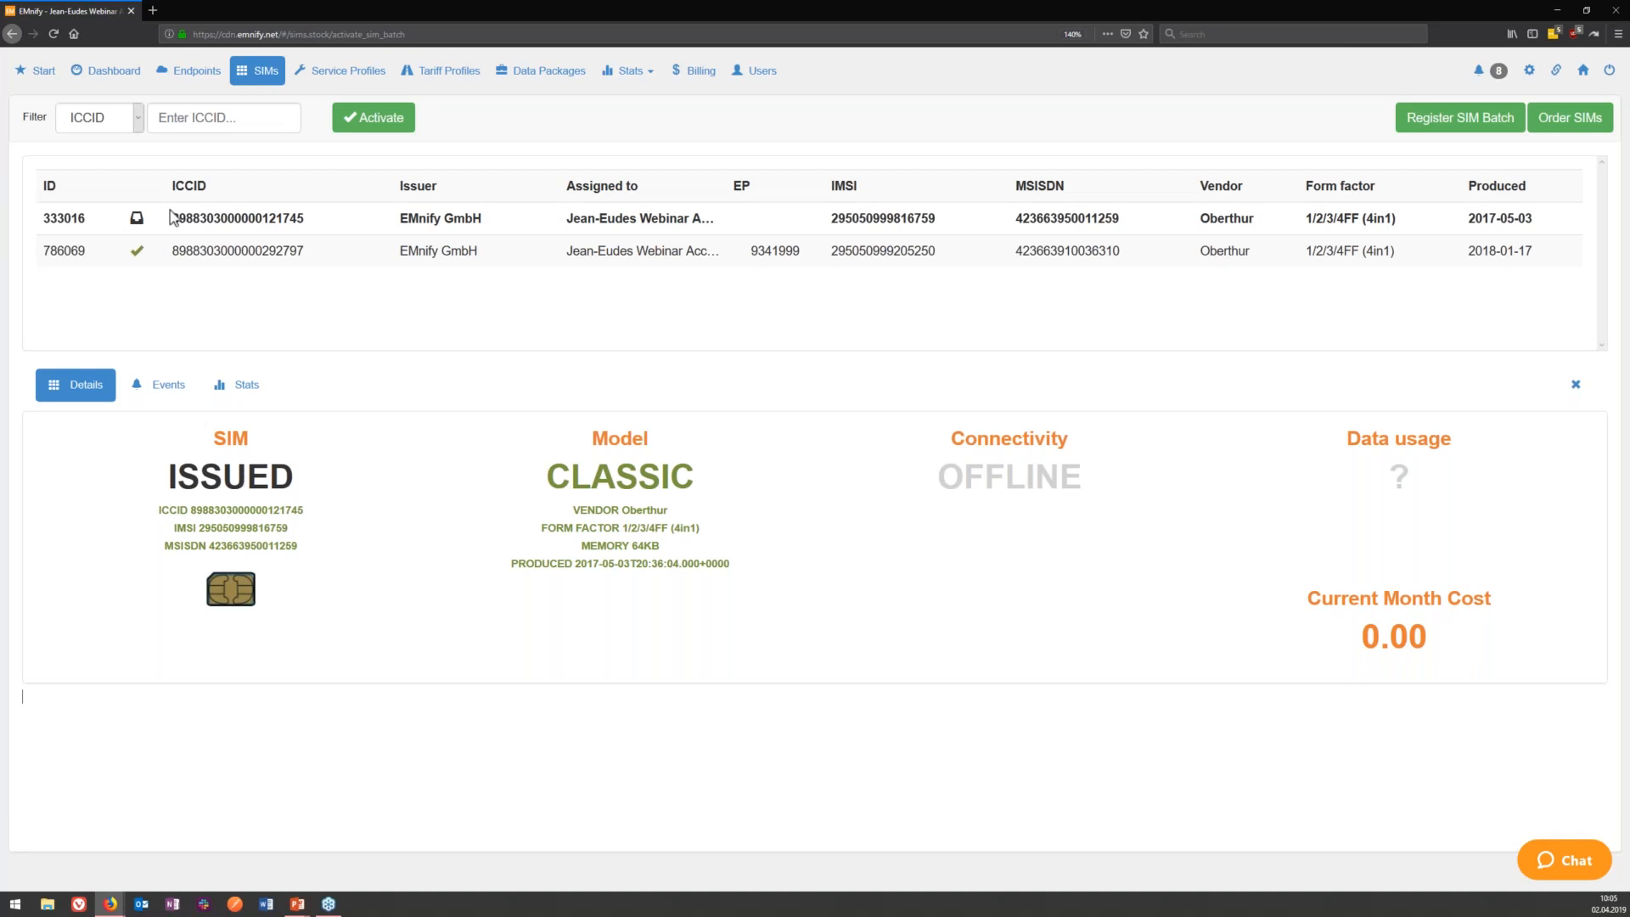
left_click(180, 251)
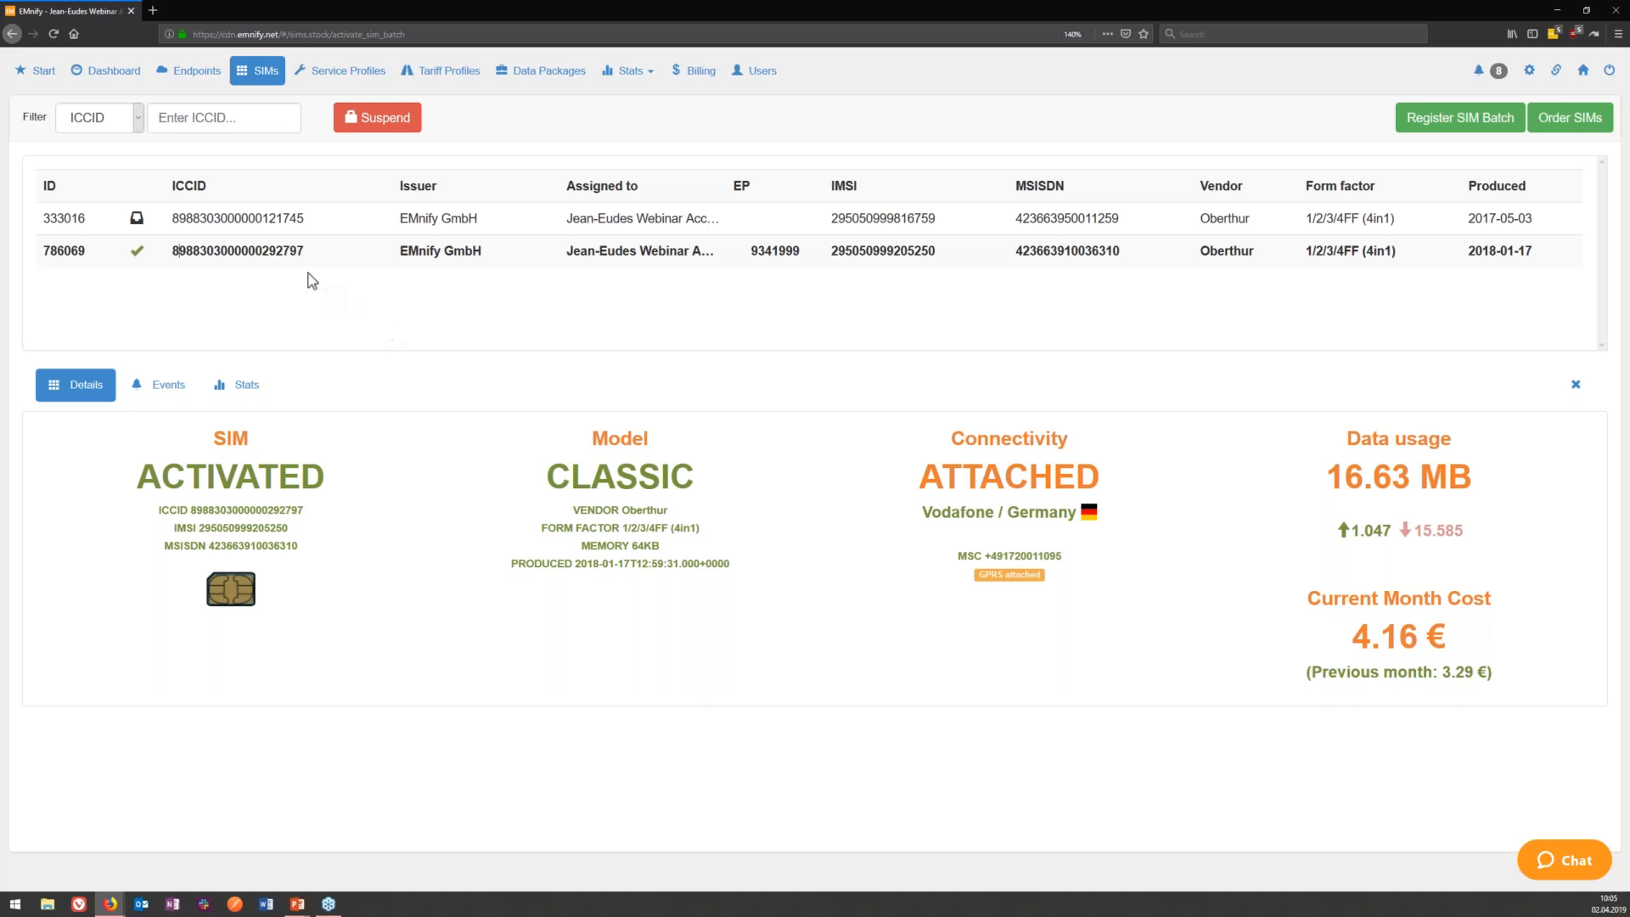
left_click(362, 126)
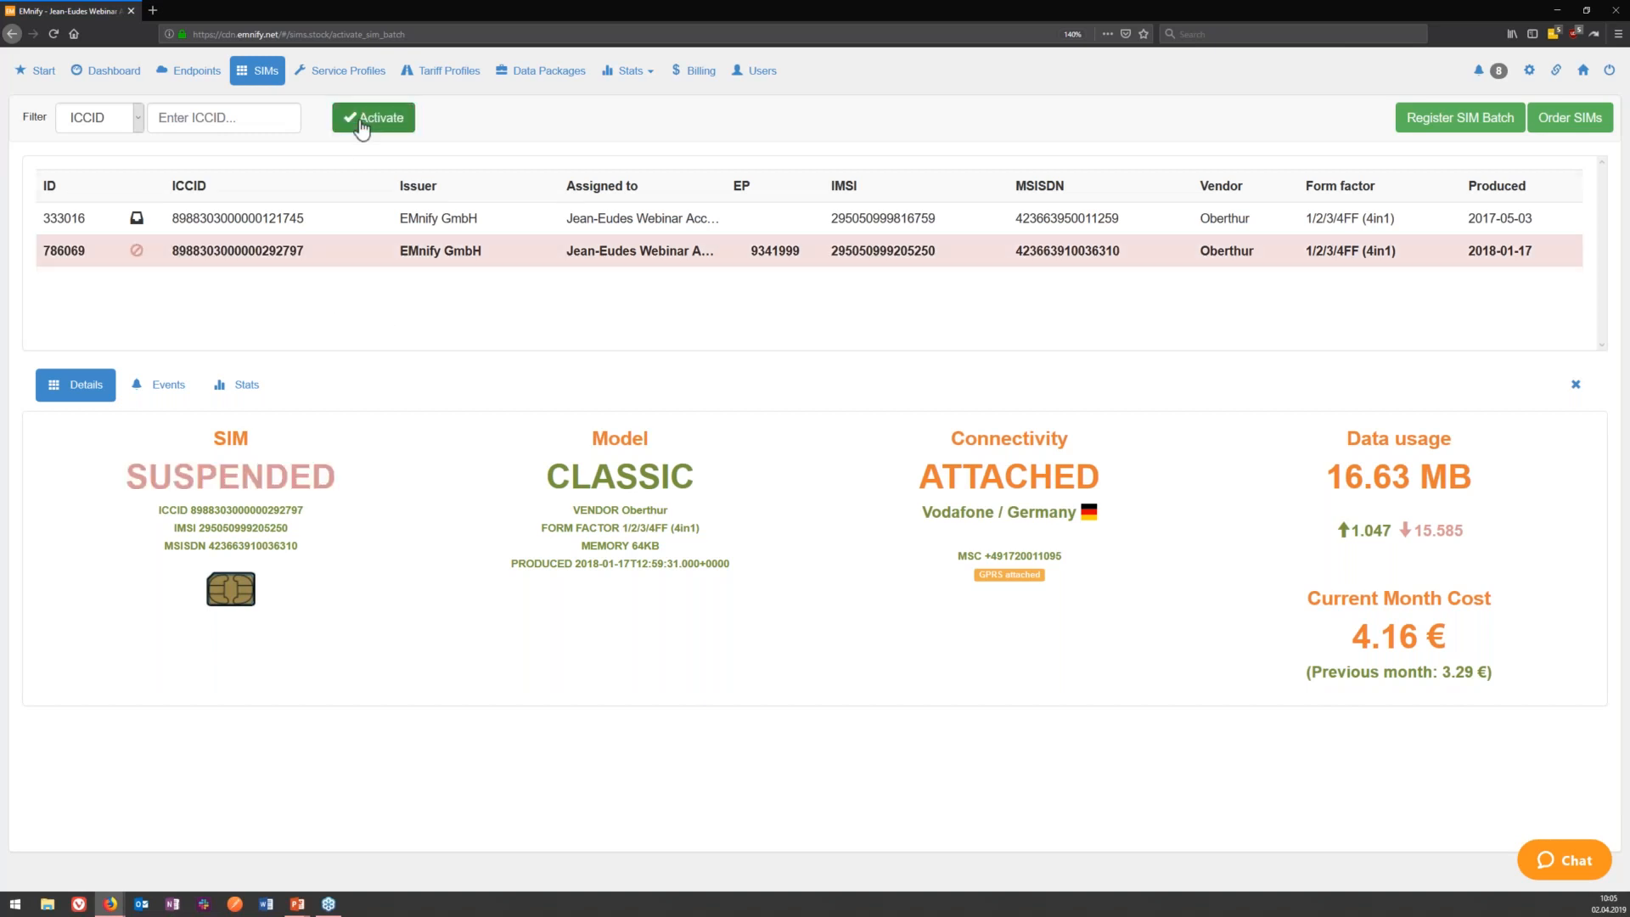
left_click(367, 126)
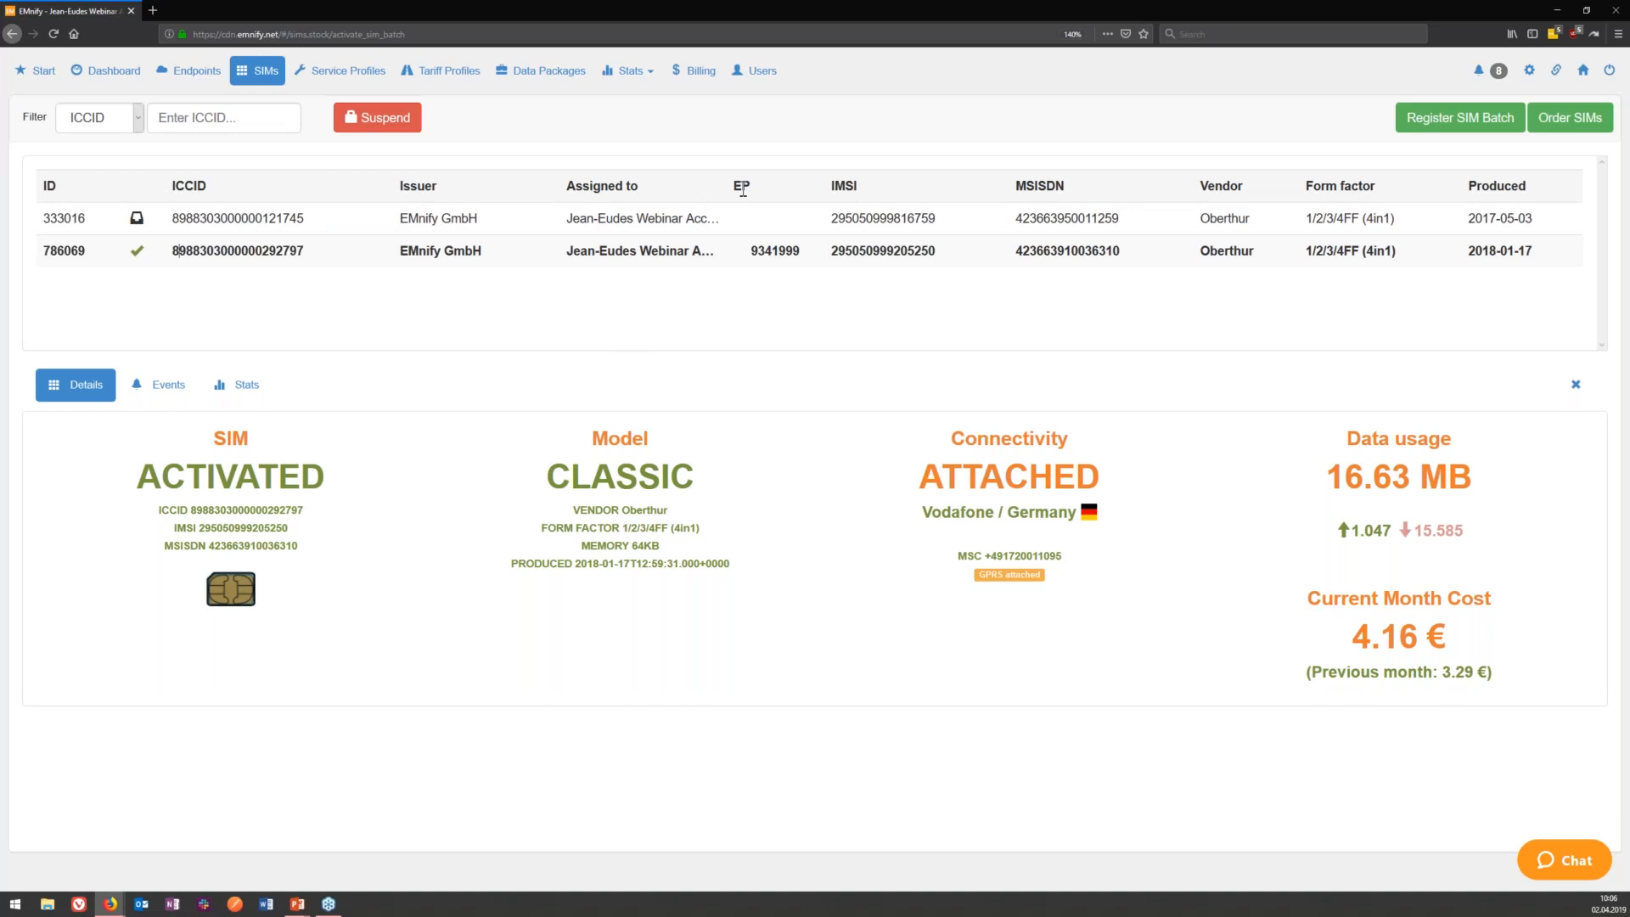
Compare the details of the issued SIM with those of the activated SIM.
left_click(649, 218)
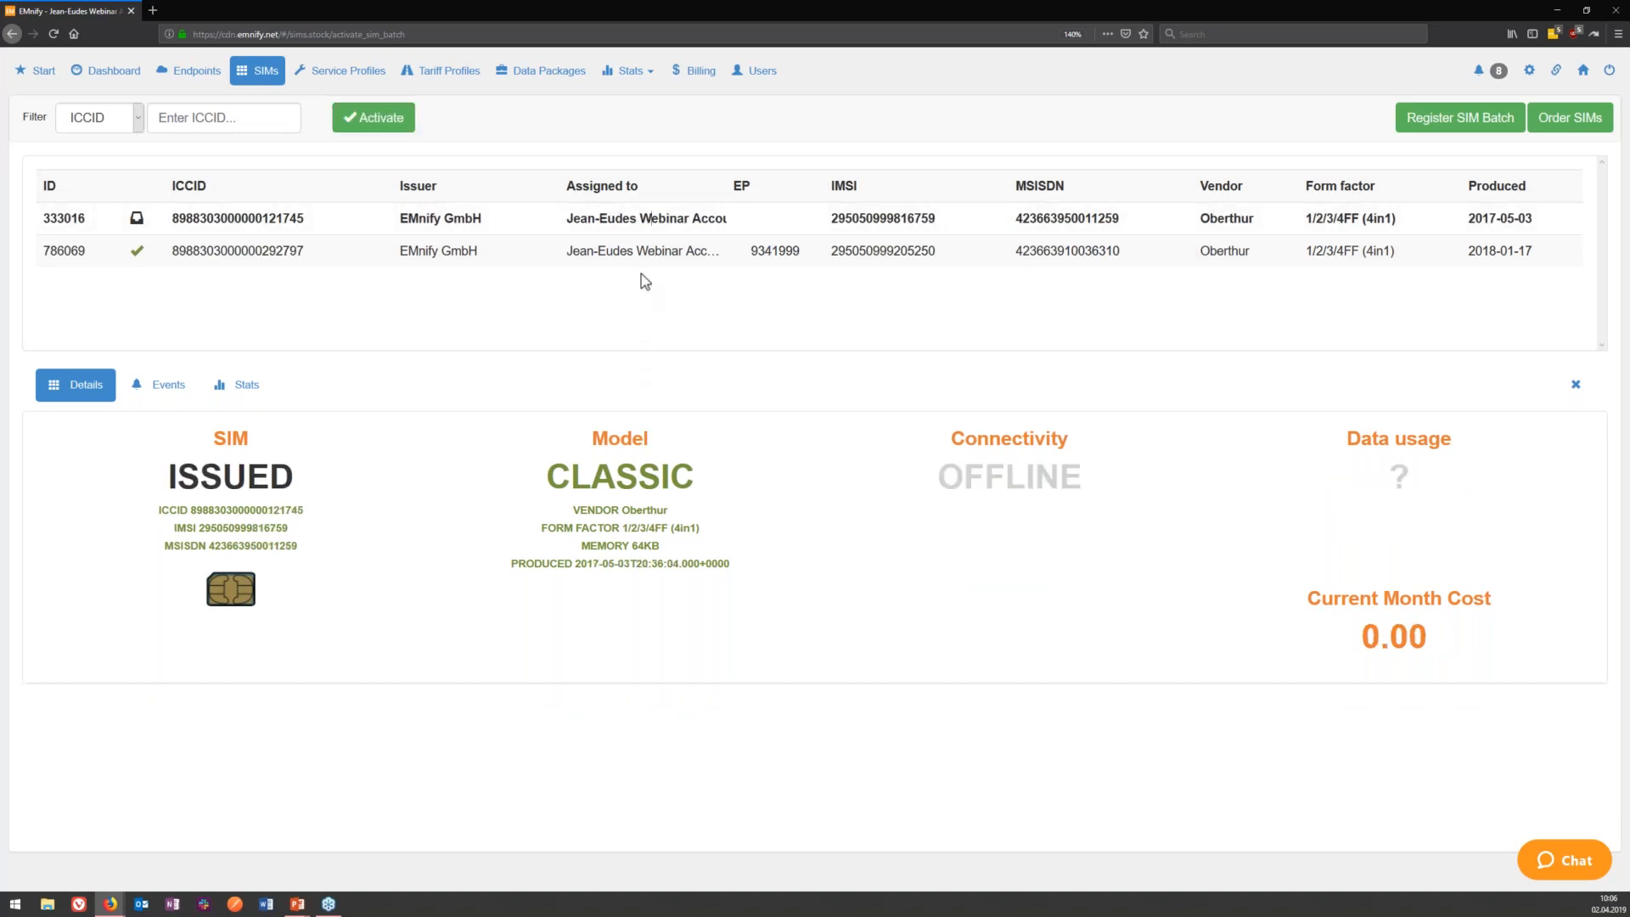
left_click(641, 251)
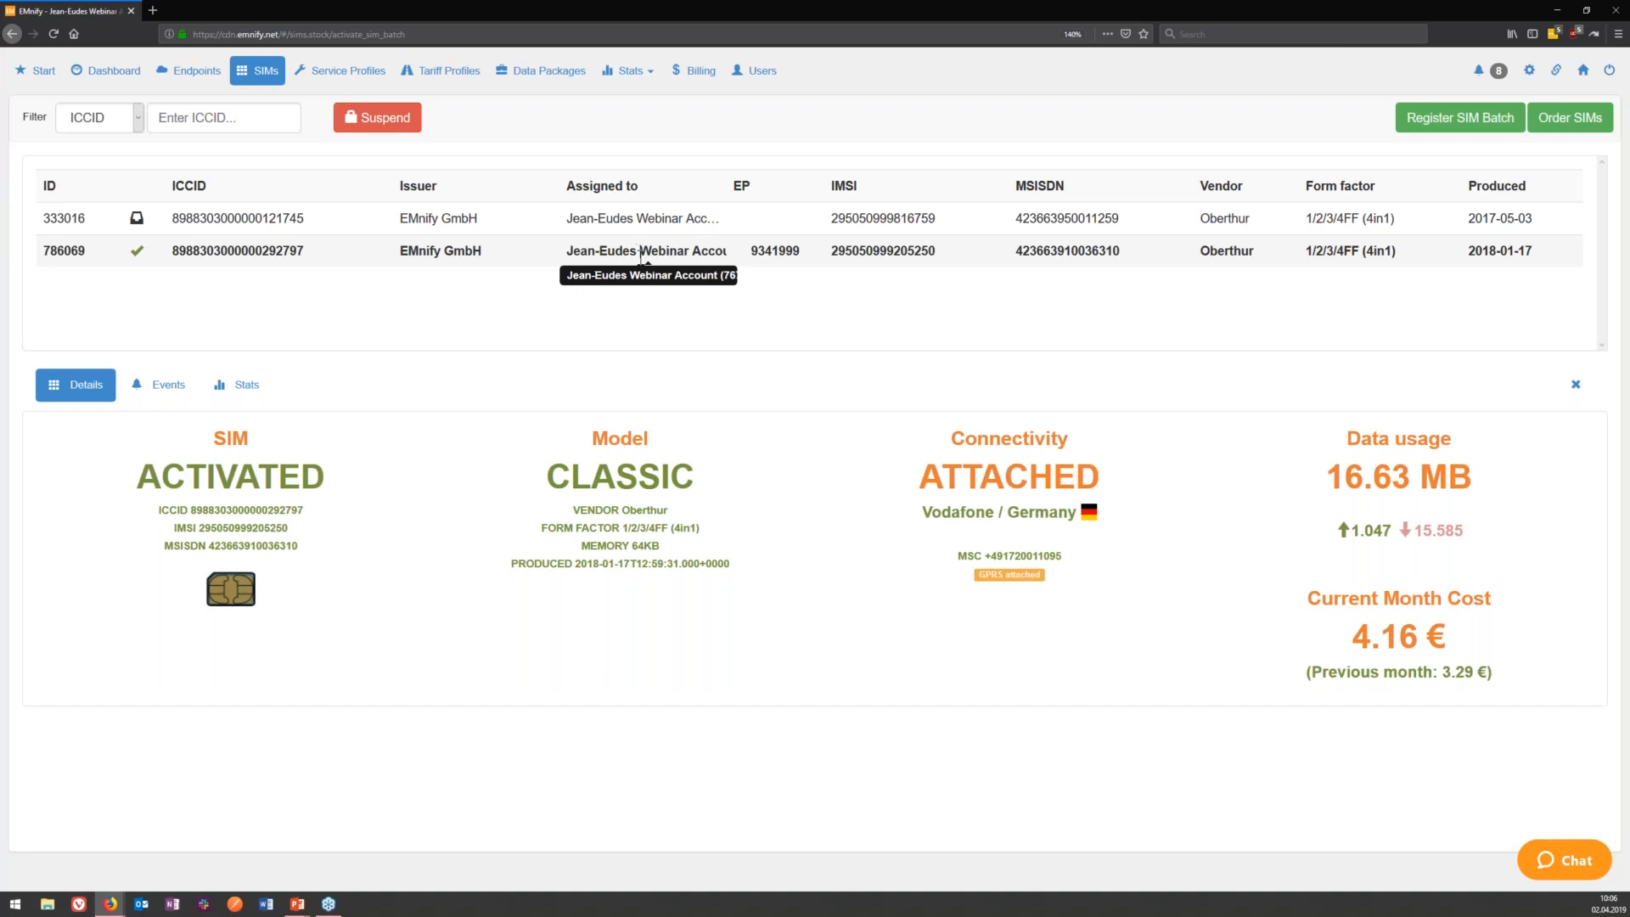
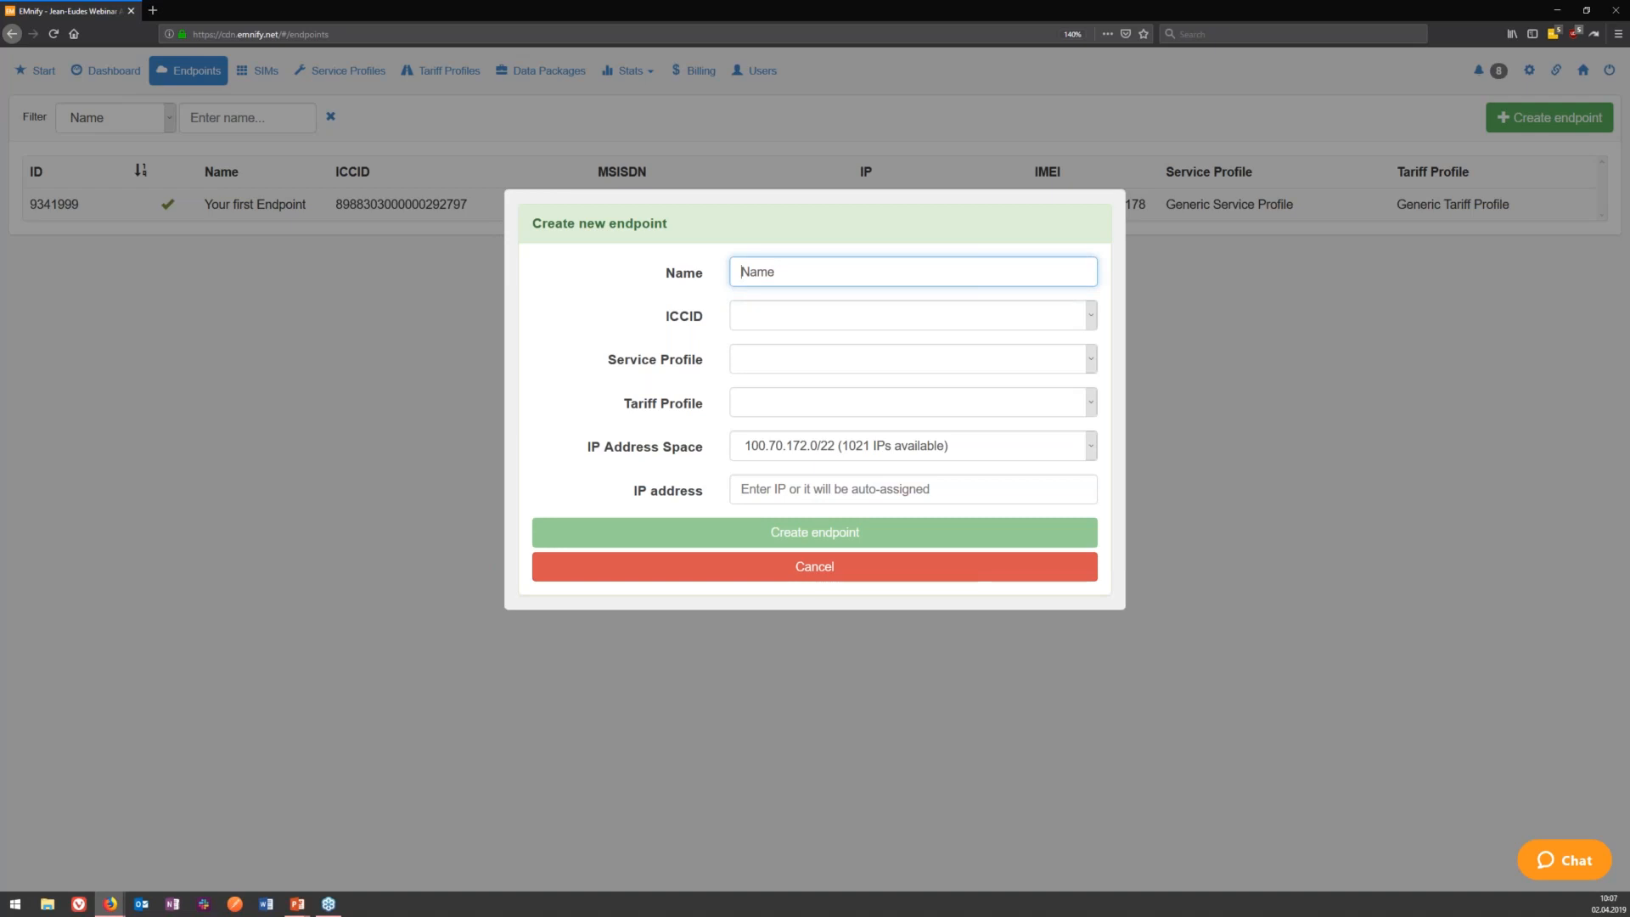
Name the new endpoint Project_Name, assign it the available SIM's ICCID and opt out of activating the SIM now.
type("ProjectName")
left_click(779, 272)
type("_")
left_click(817, 327)
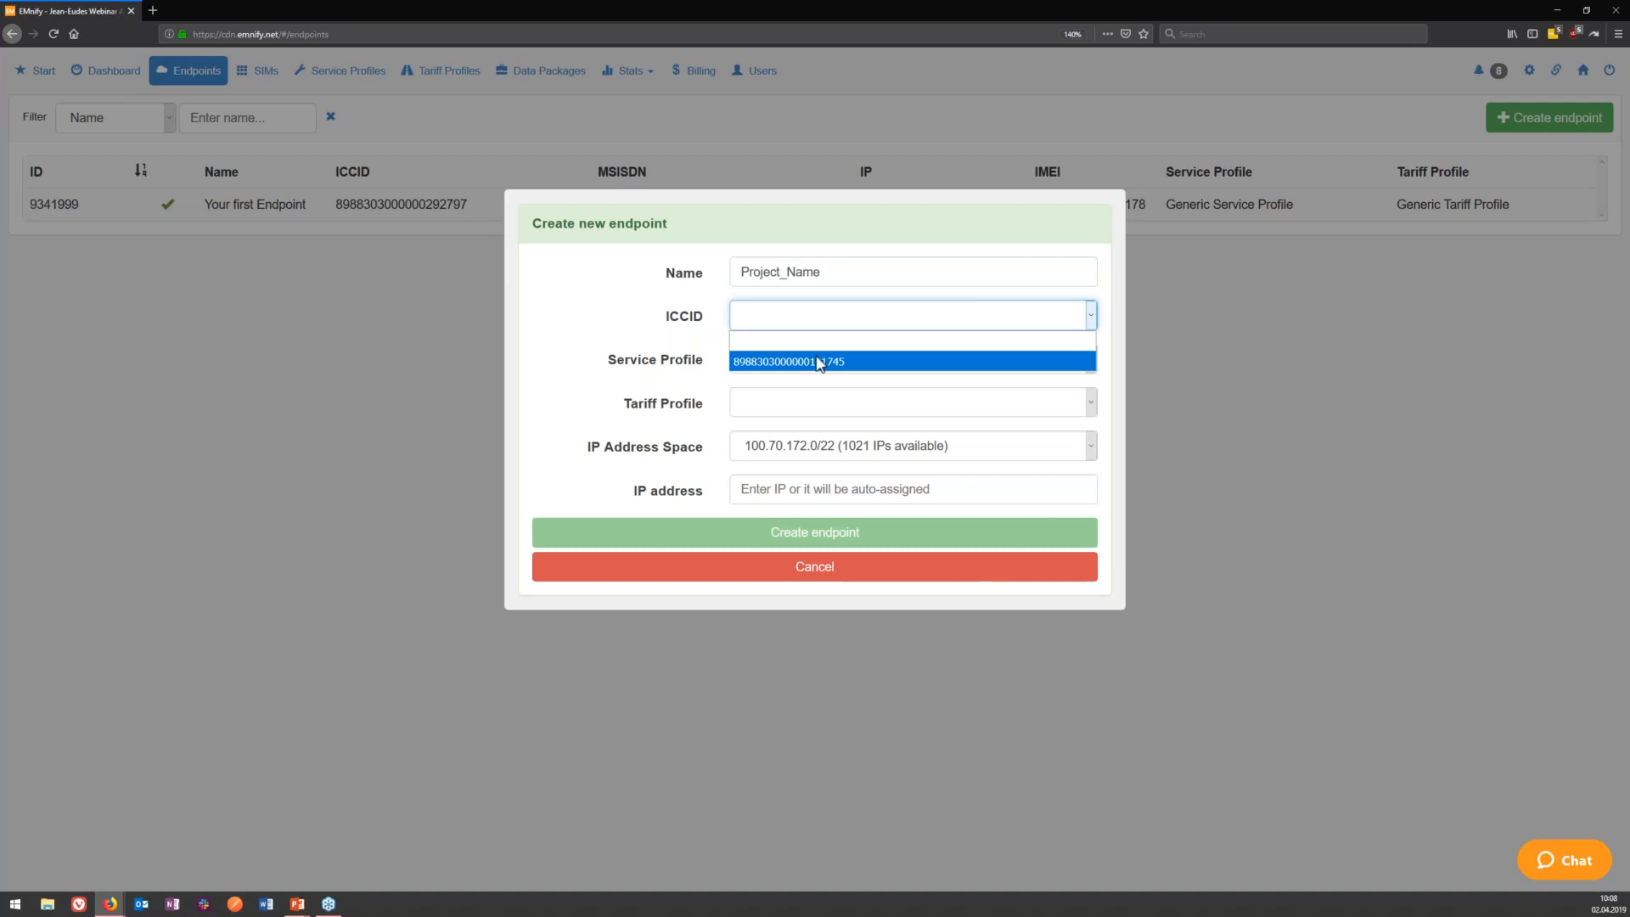
left_click(819, 363)
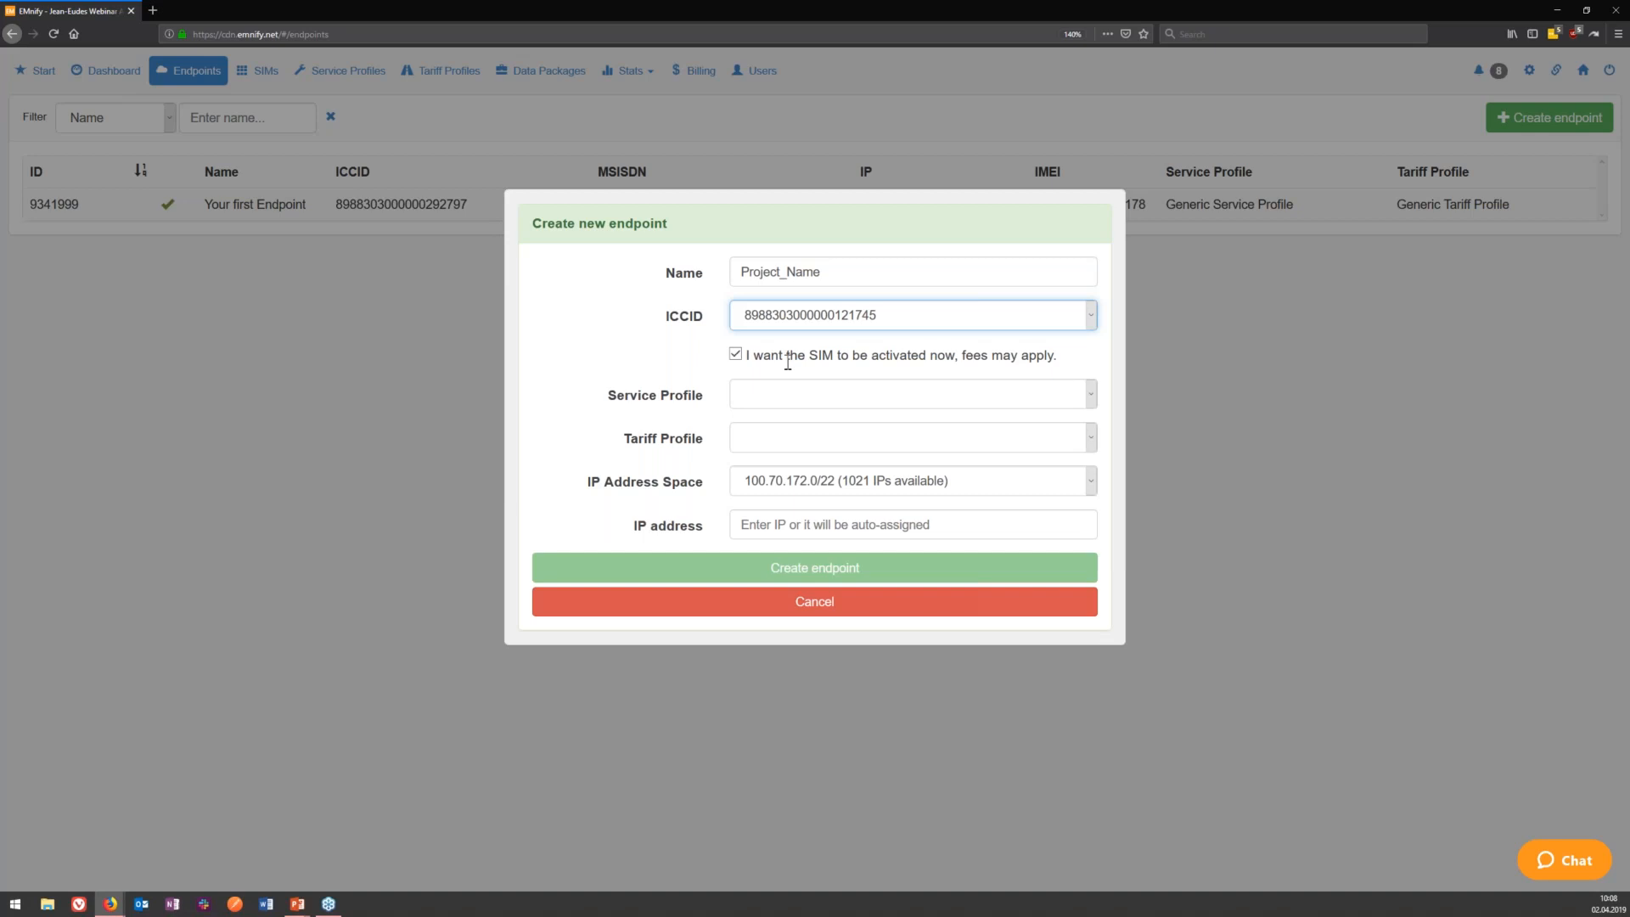
left_click(736, 355)
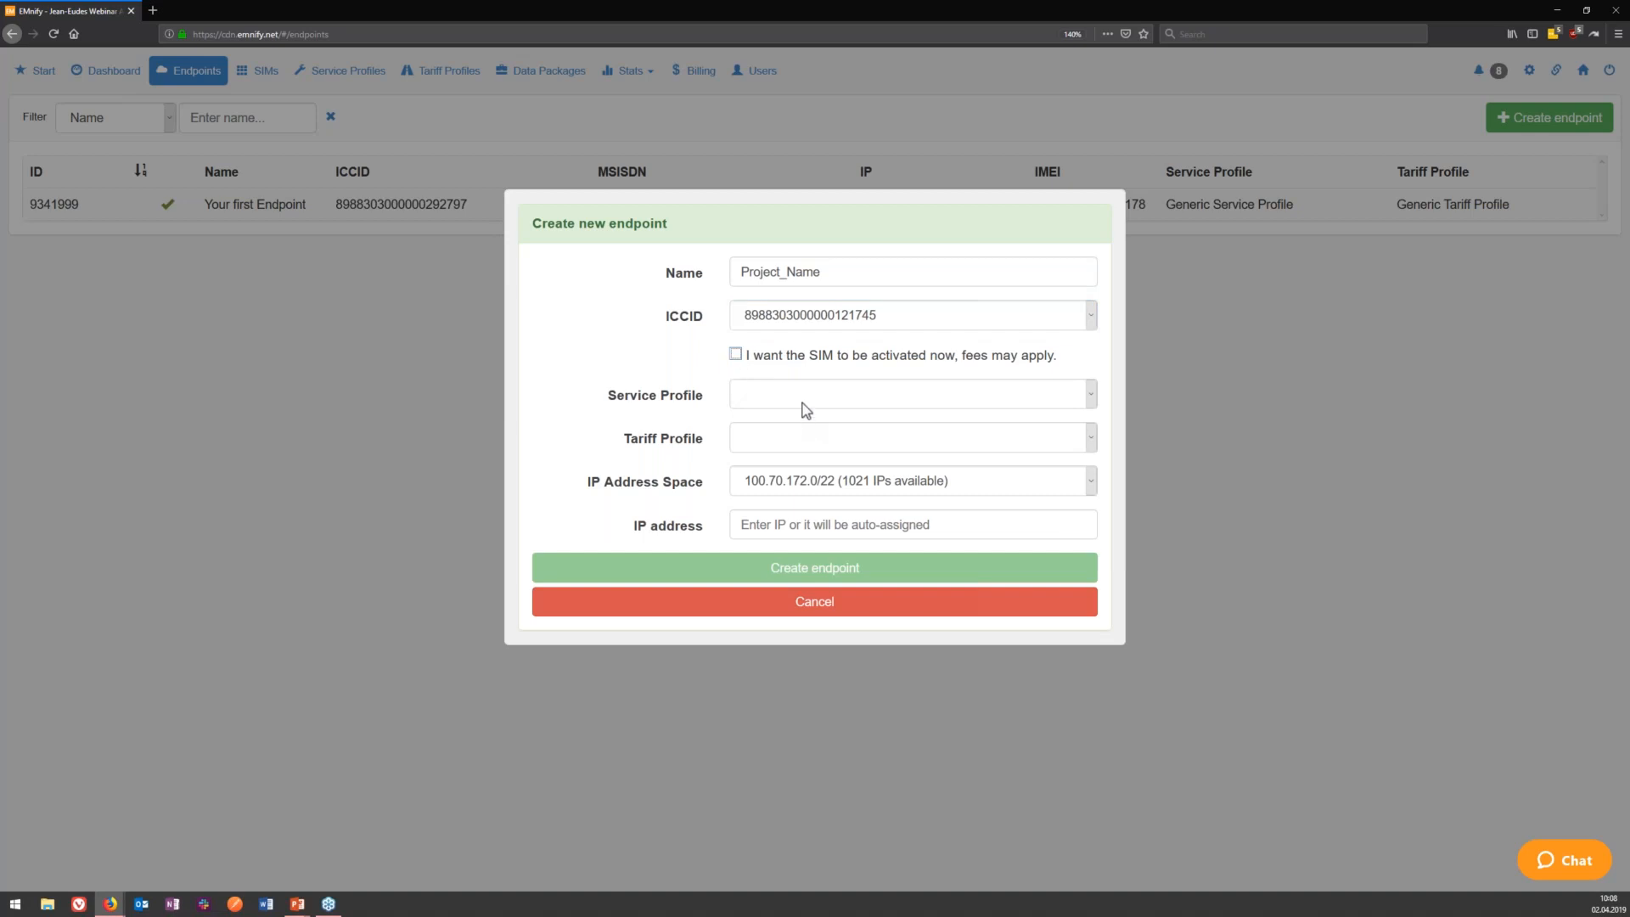
Assign the Generic Service Profile and Generic Tariff Profile, and create the endpoint with an auto-assigned IP address.
left_click(1061, 400)
left_click(844, 441)
left_click(845, 442)
left_click(841, 482)
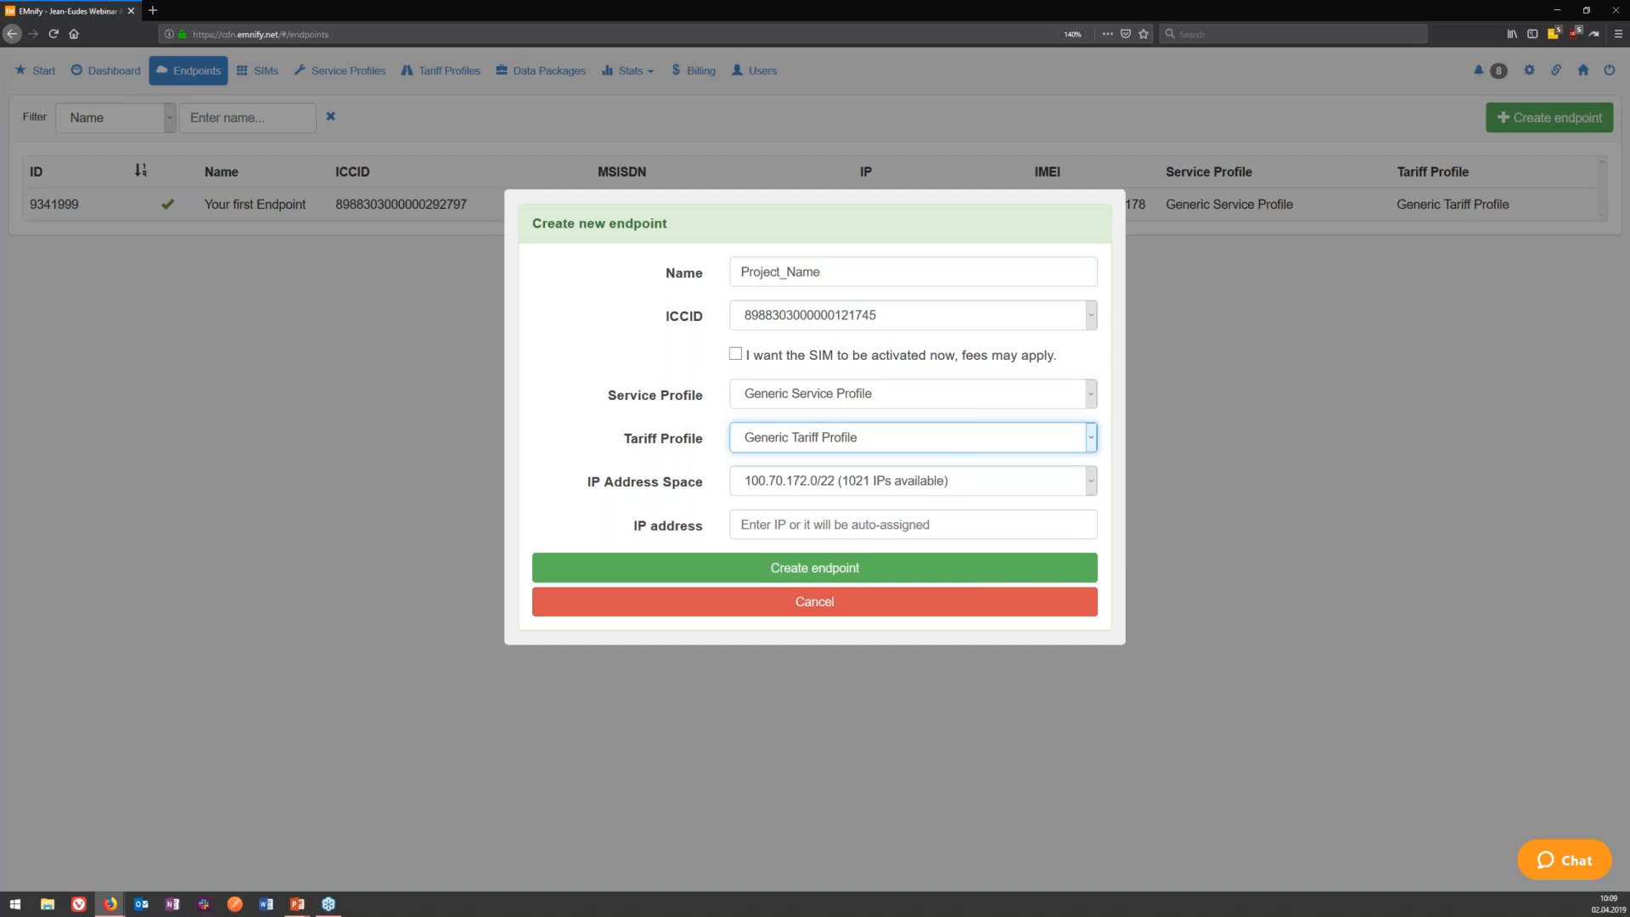
left_click(811, 577)
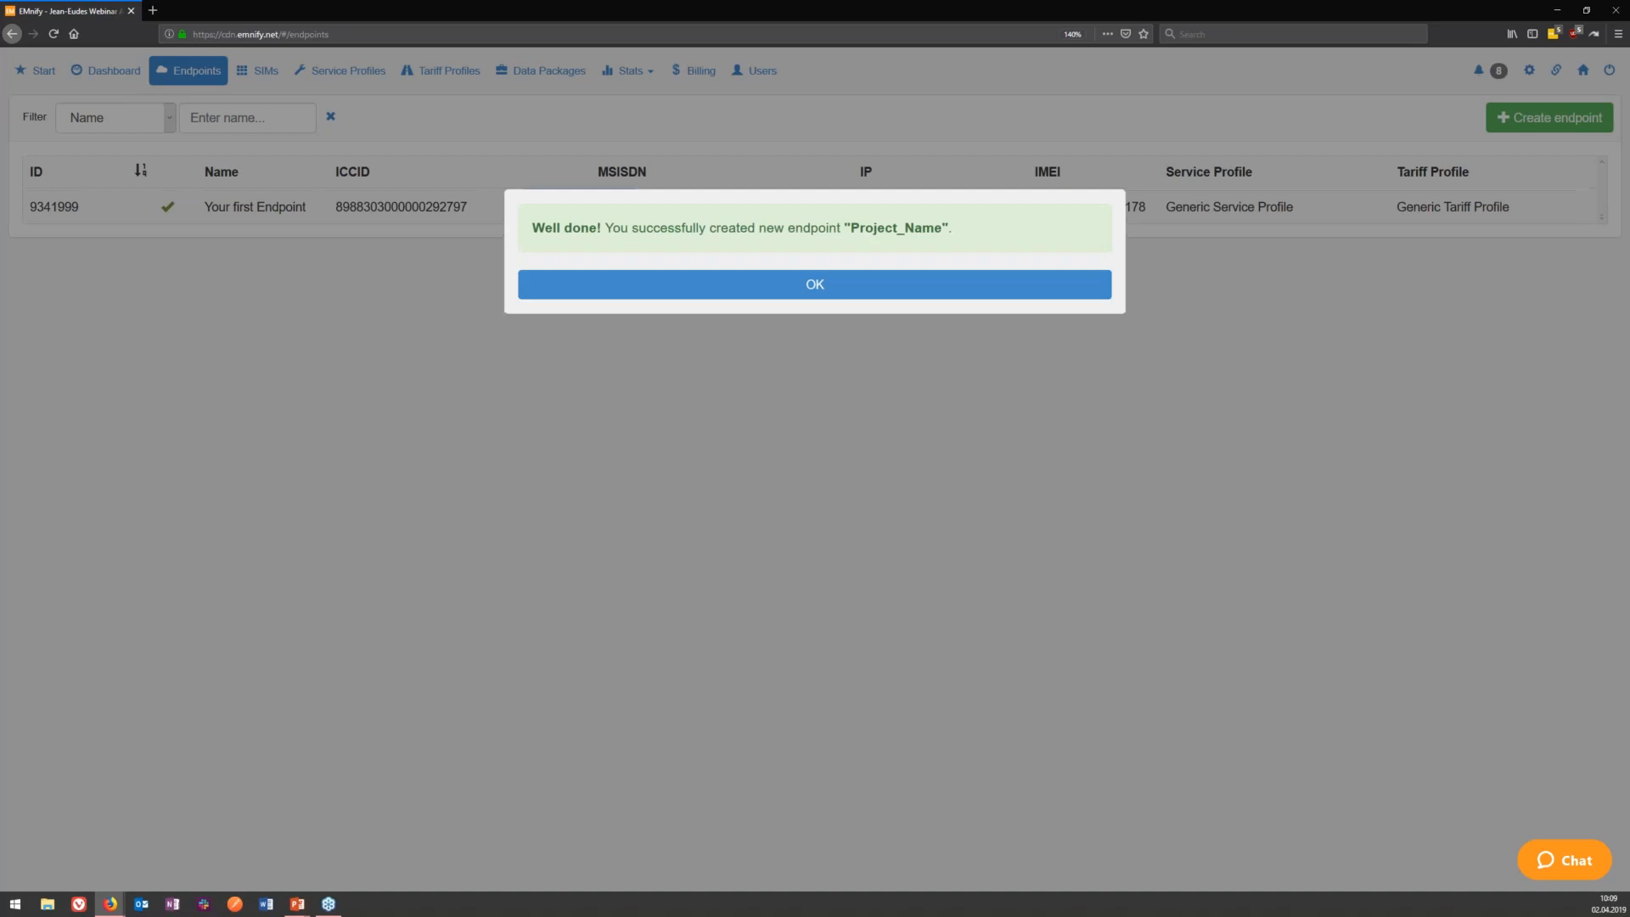
left_click(705, 291)
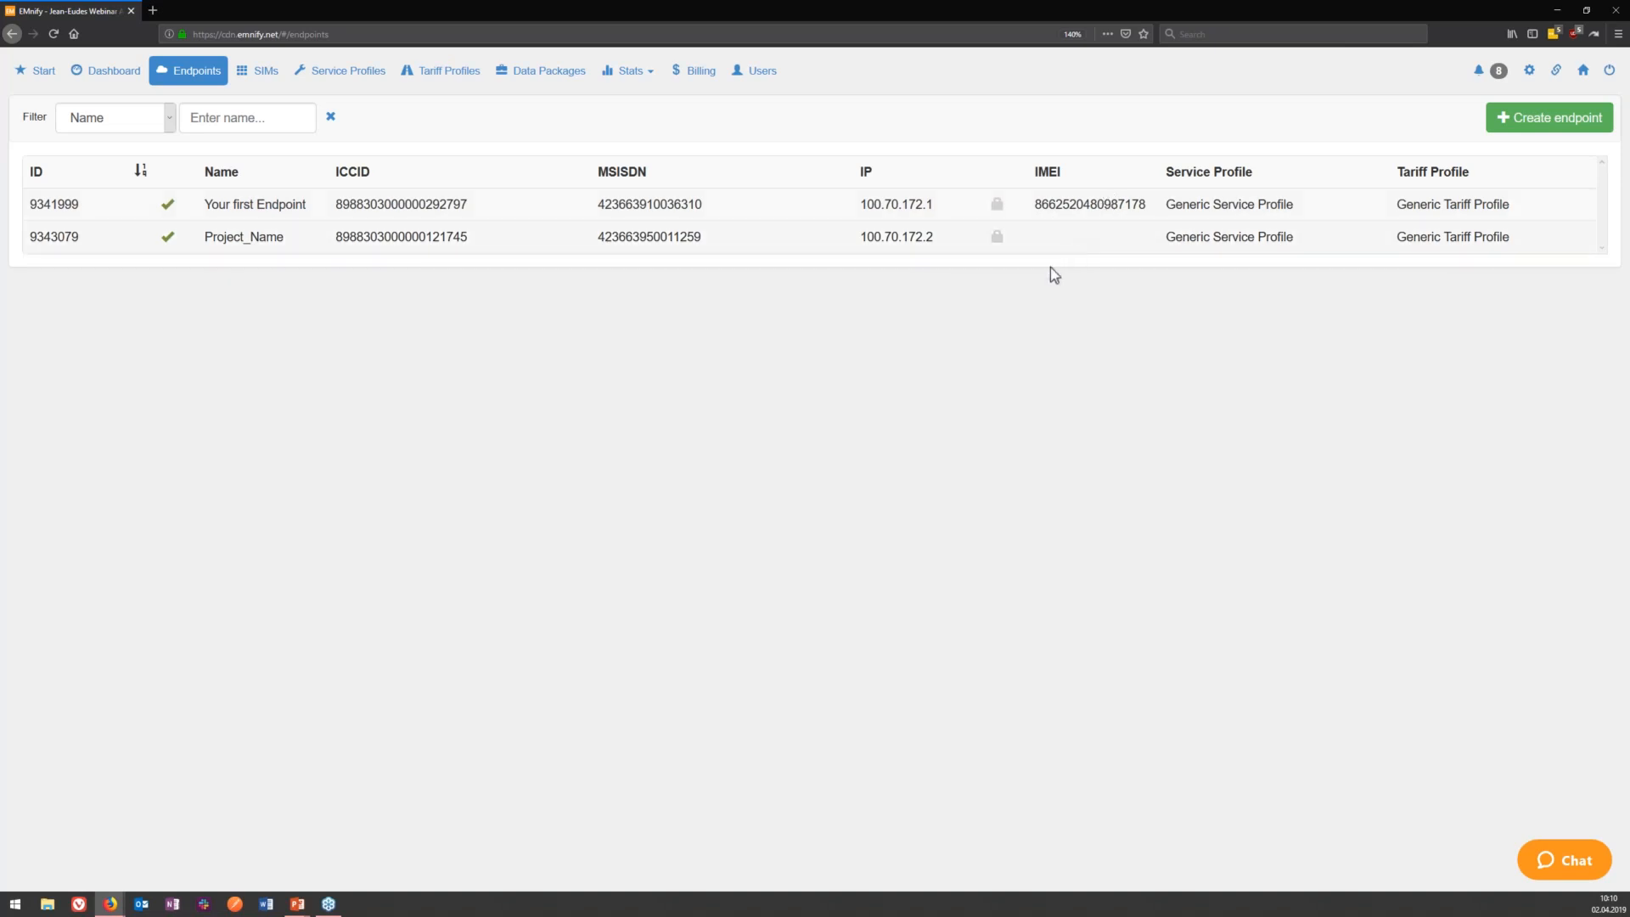
Open the configuration of the endpoint "Your first Endpoint", and lock its IMEI and unlock it again.
left_click(897, 208)
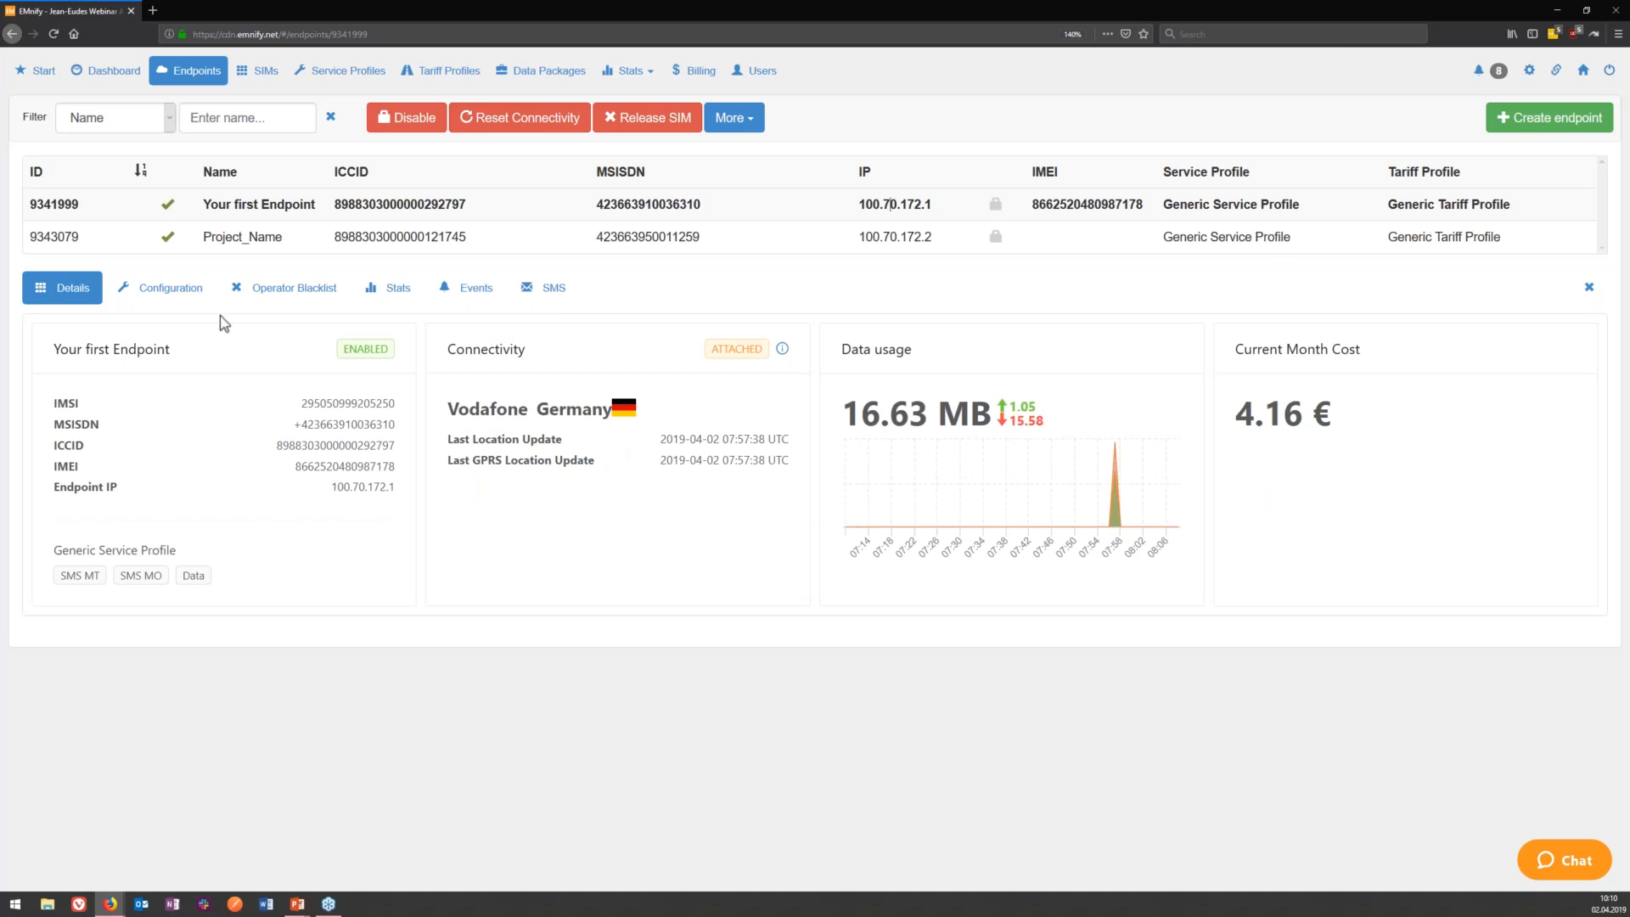
left_click(174, 297)
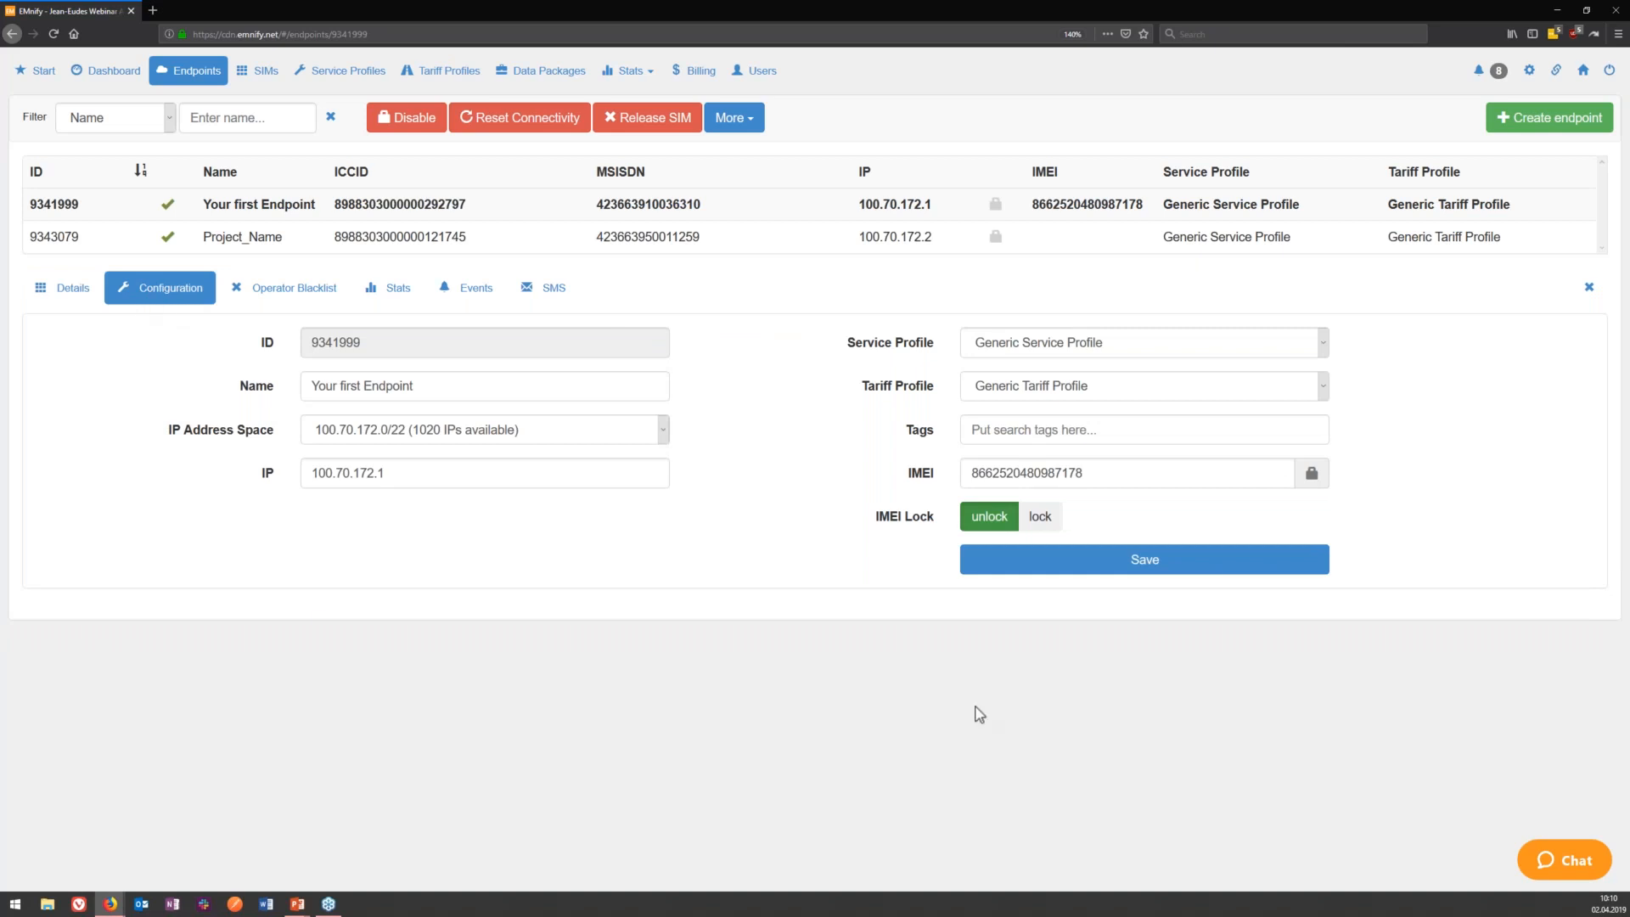
left_click(1039, 525)
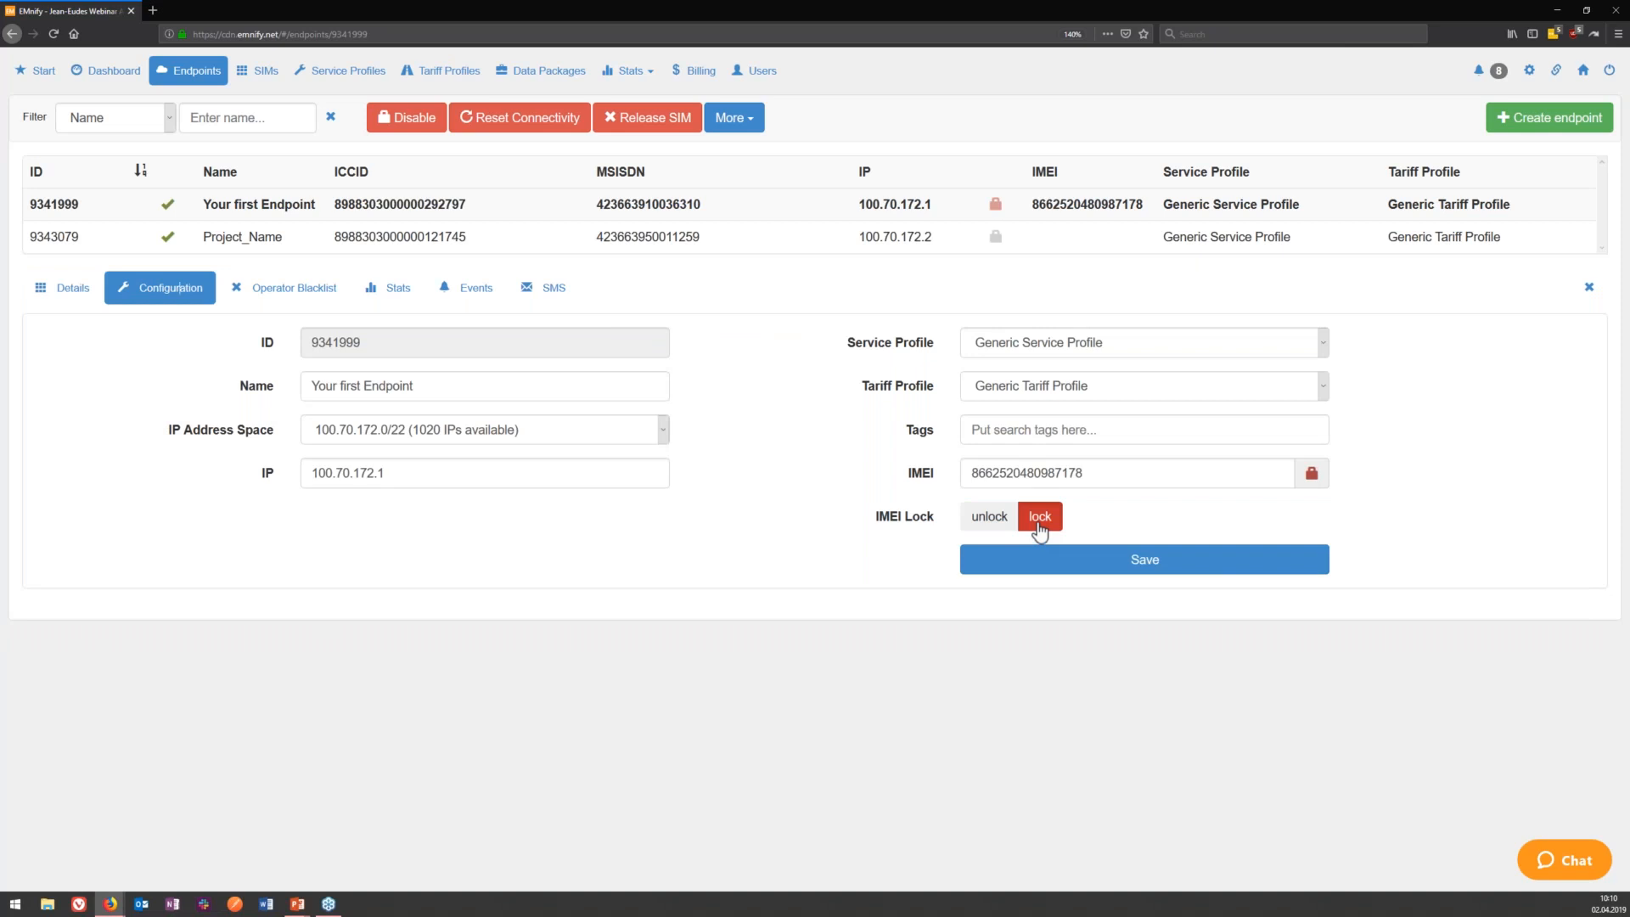
left_click(1039, 525)
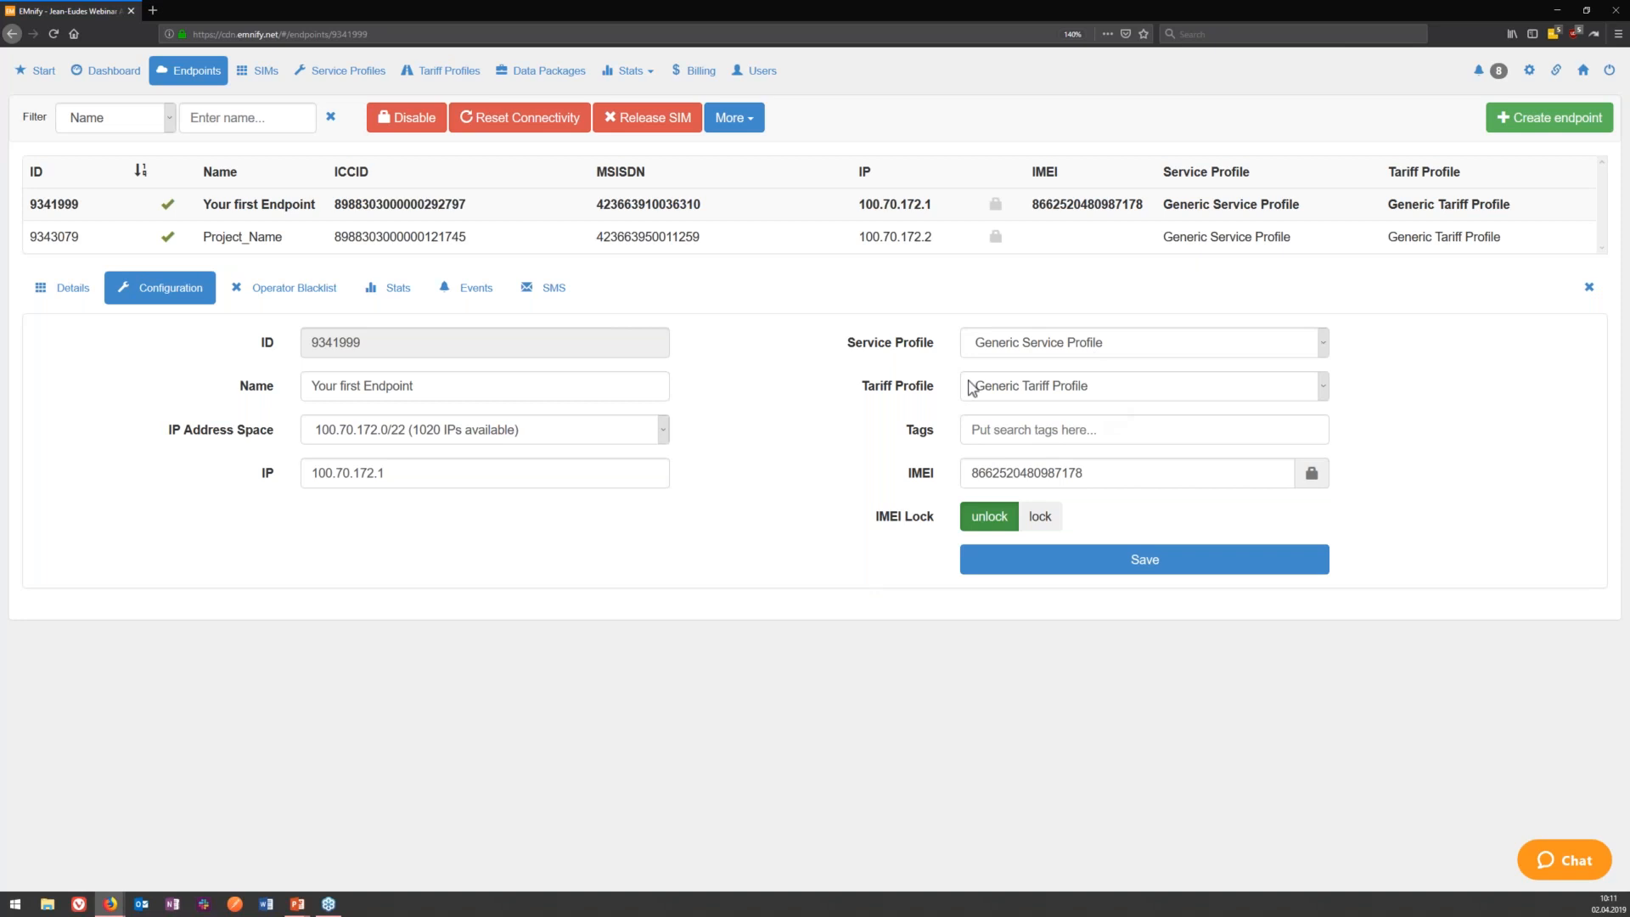
Rename the endpoint "Your first Endpoint" as Project2_GPS and save its configuration.
left_click_drag(476, 388, 314, 388)
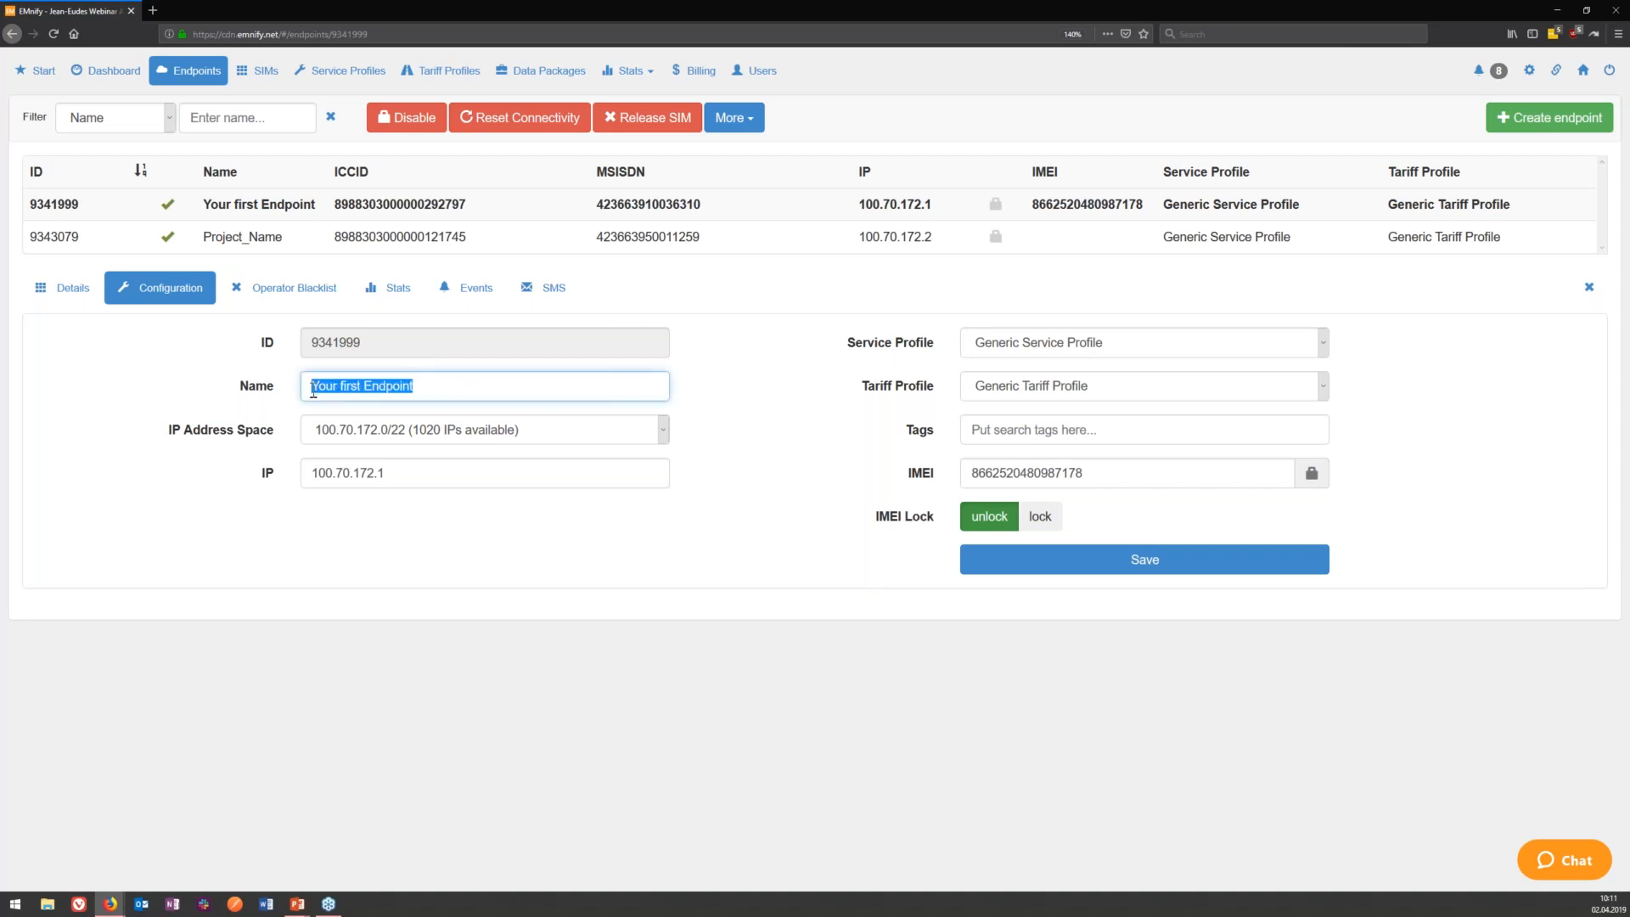
left_click(314, 386)
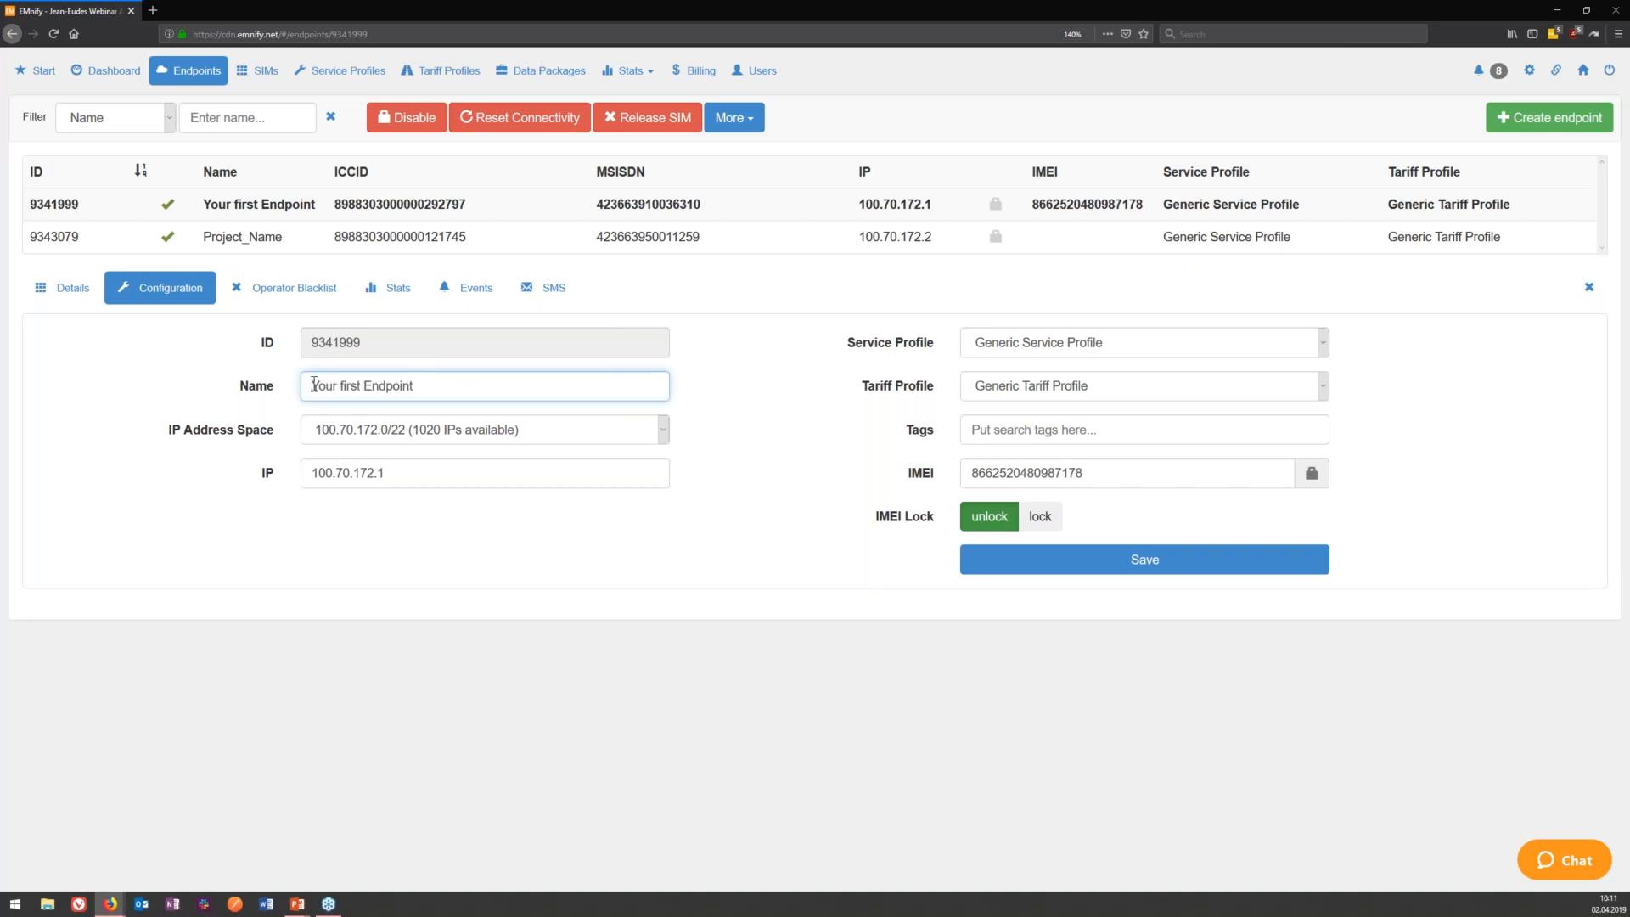
type("Project_2")
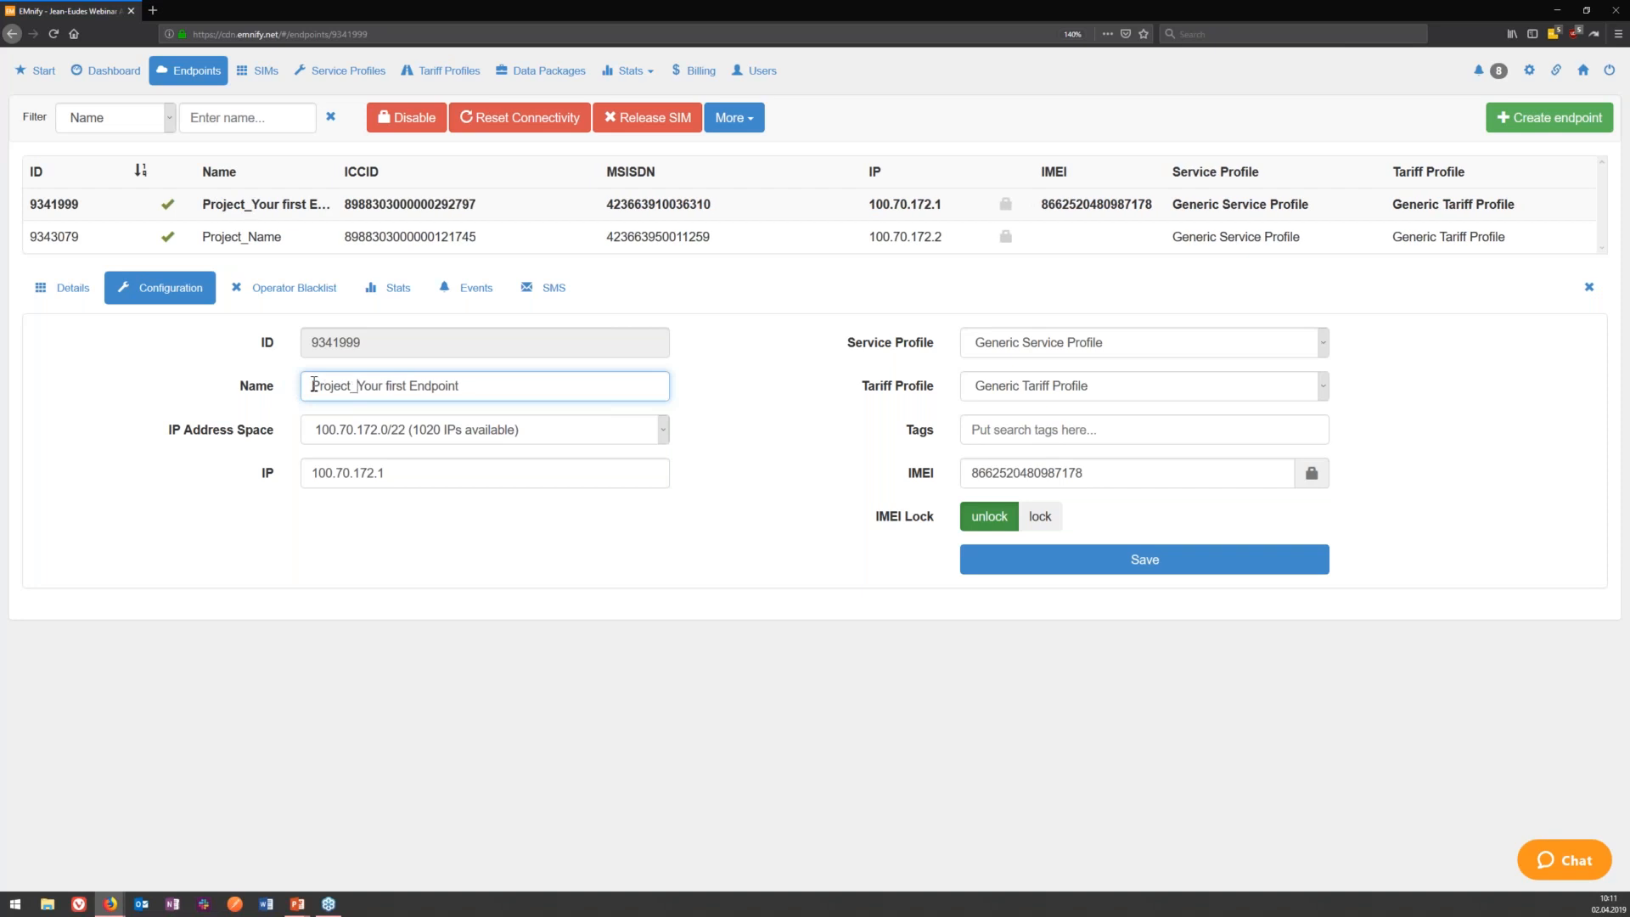
key("Delete")
key("Delete")
key("Delete")
key("Delete")
key("Delete")
key("Delete")
key("Delete")
key("Delete")
key("Delete")
key("Delete")
key("Delete")
key("Delete")
key("Delete")
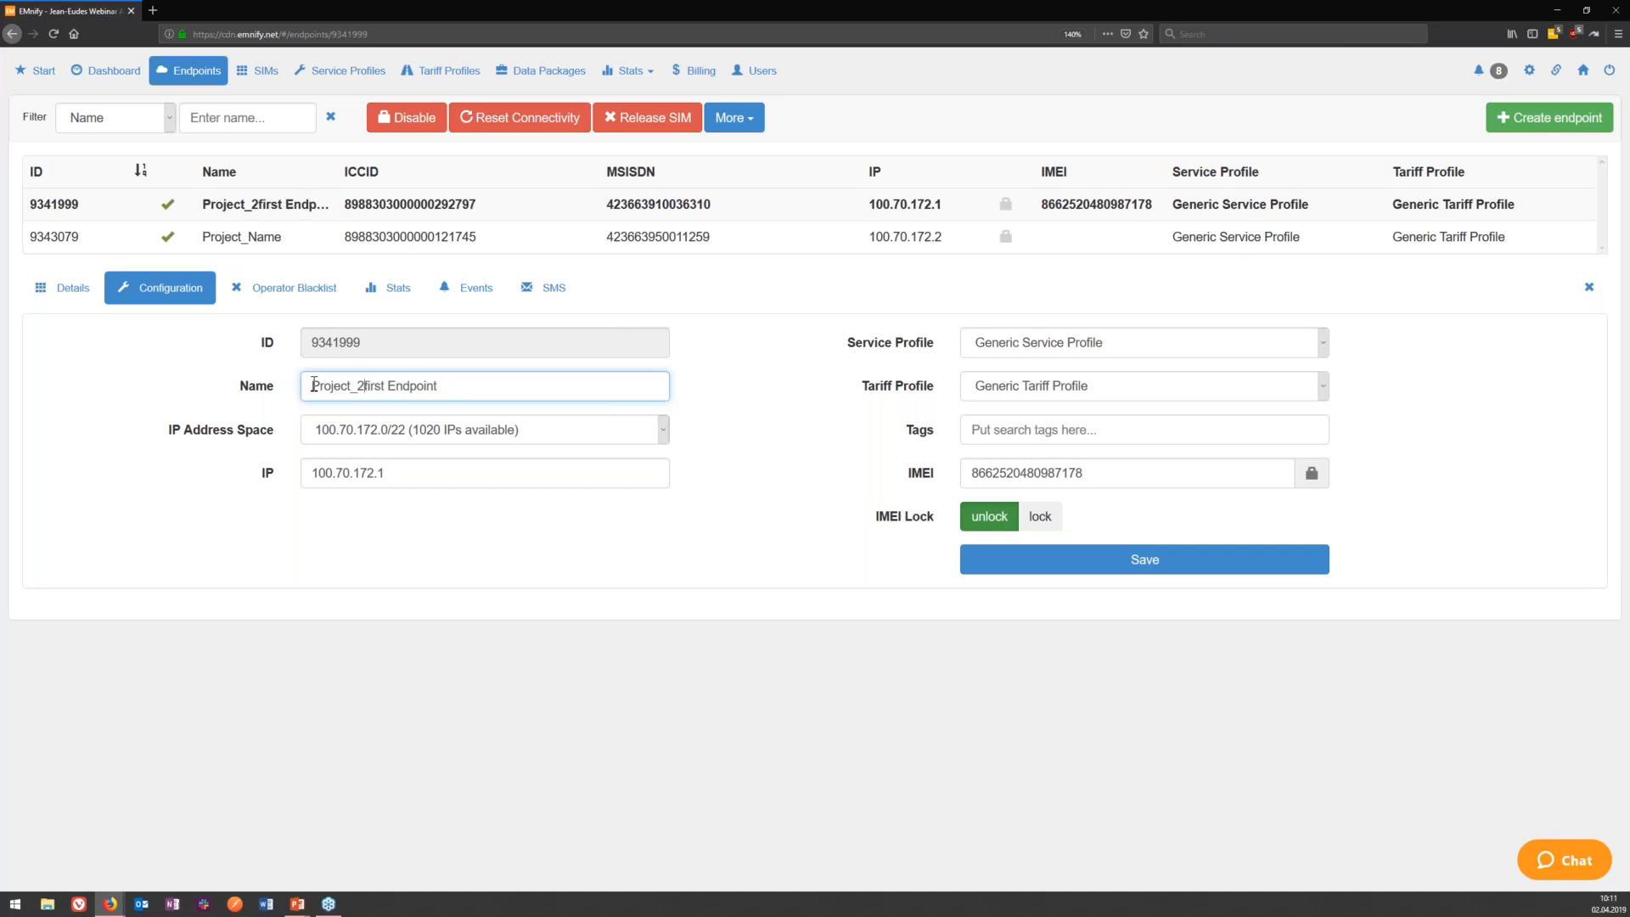
key("Delete")
key("Delete")
key("Delete")
key("Delete")
key("Delete")
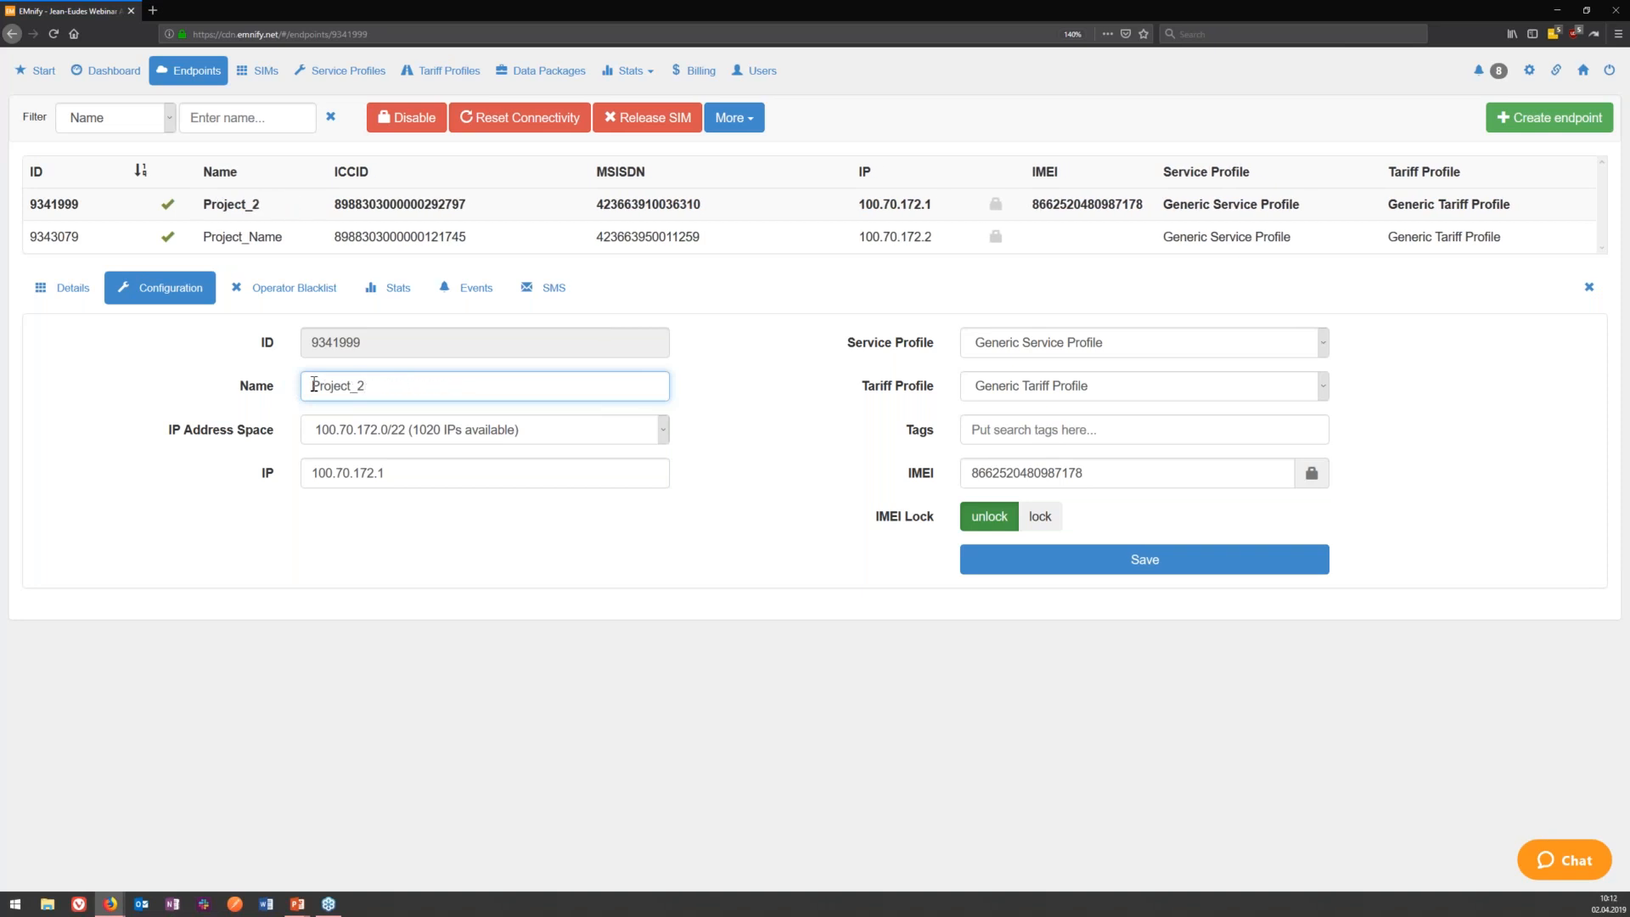
key("BackSpace")
key("BackSpace")
type("2_GPS")
left_click(1241, 569)
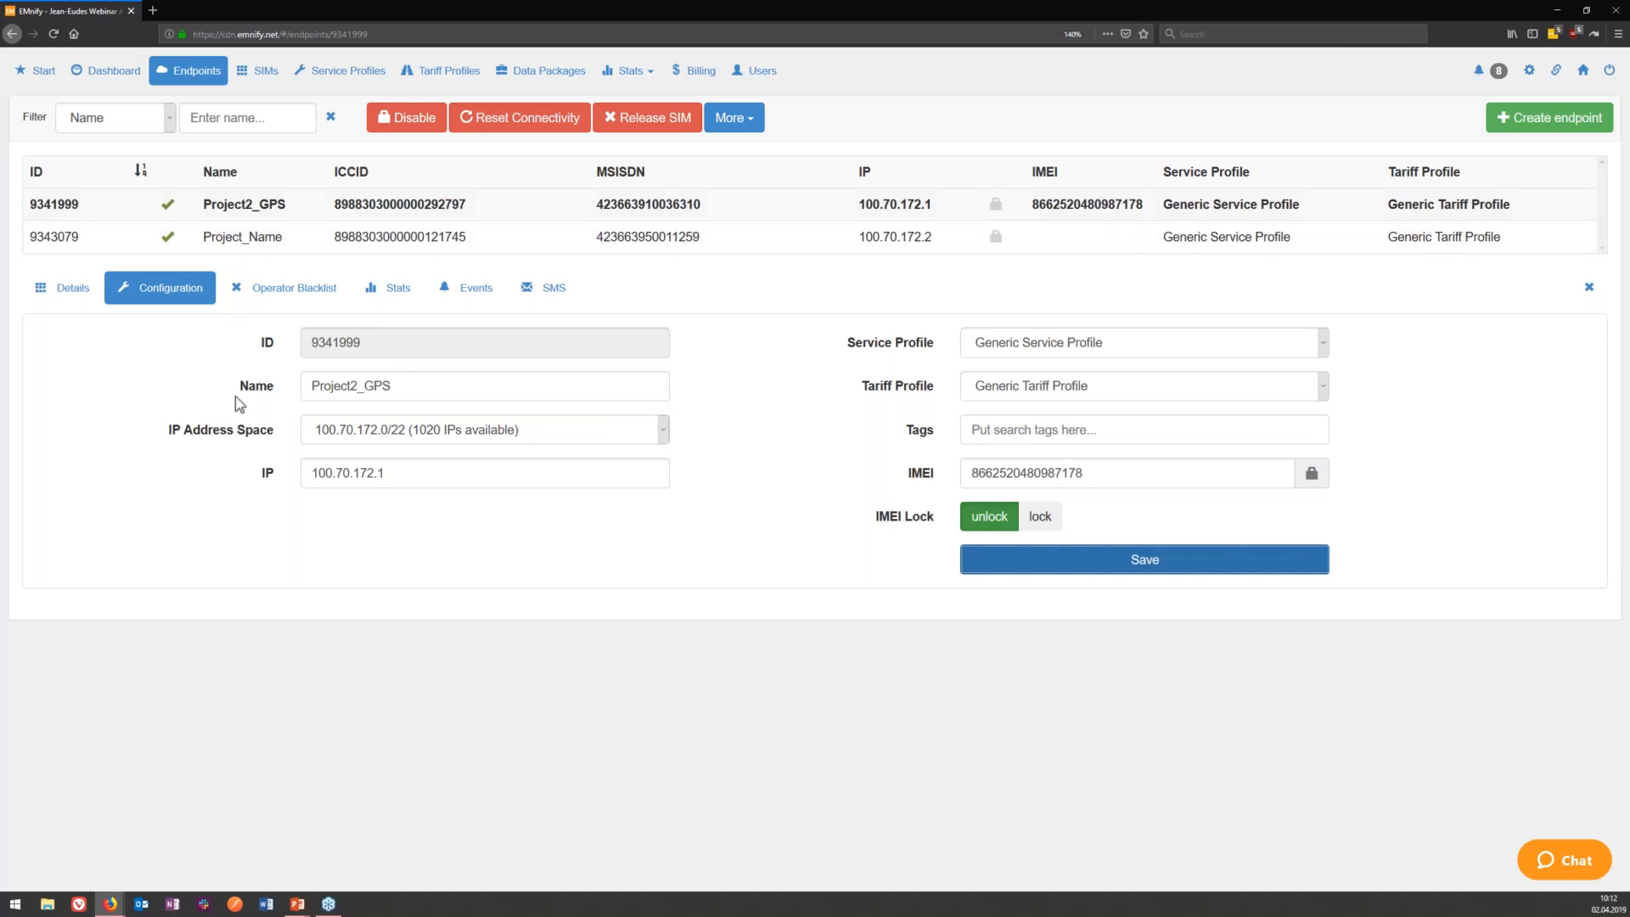
Open the operator blacklist of Project2_GPS, select Germany / T-Mobile as the operator to blacklist, and cancel the entry.
left_click(286, 297)
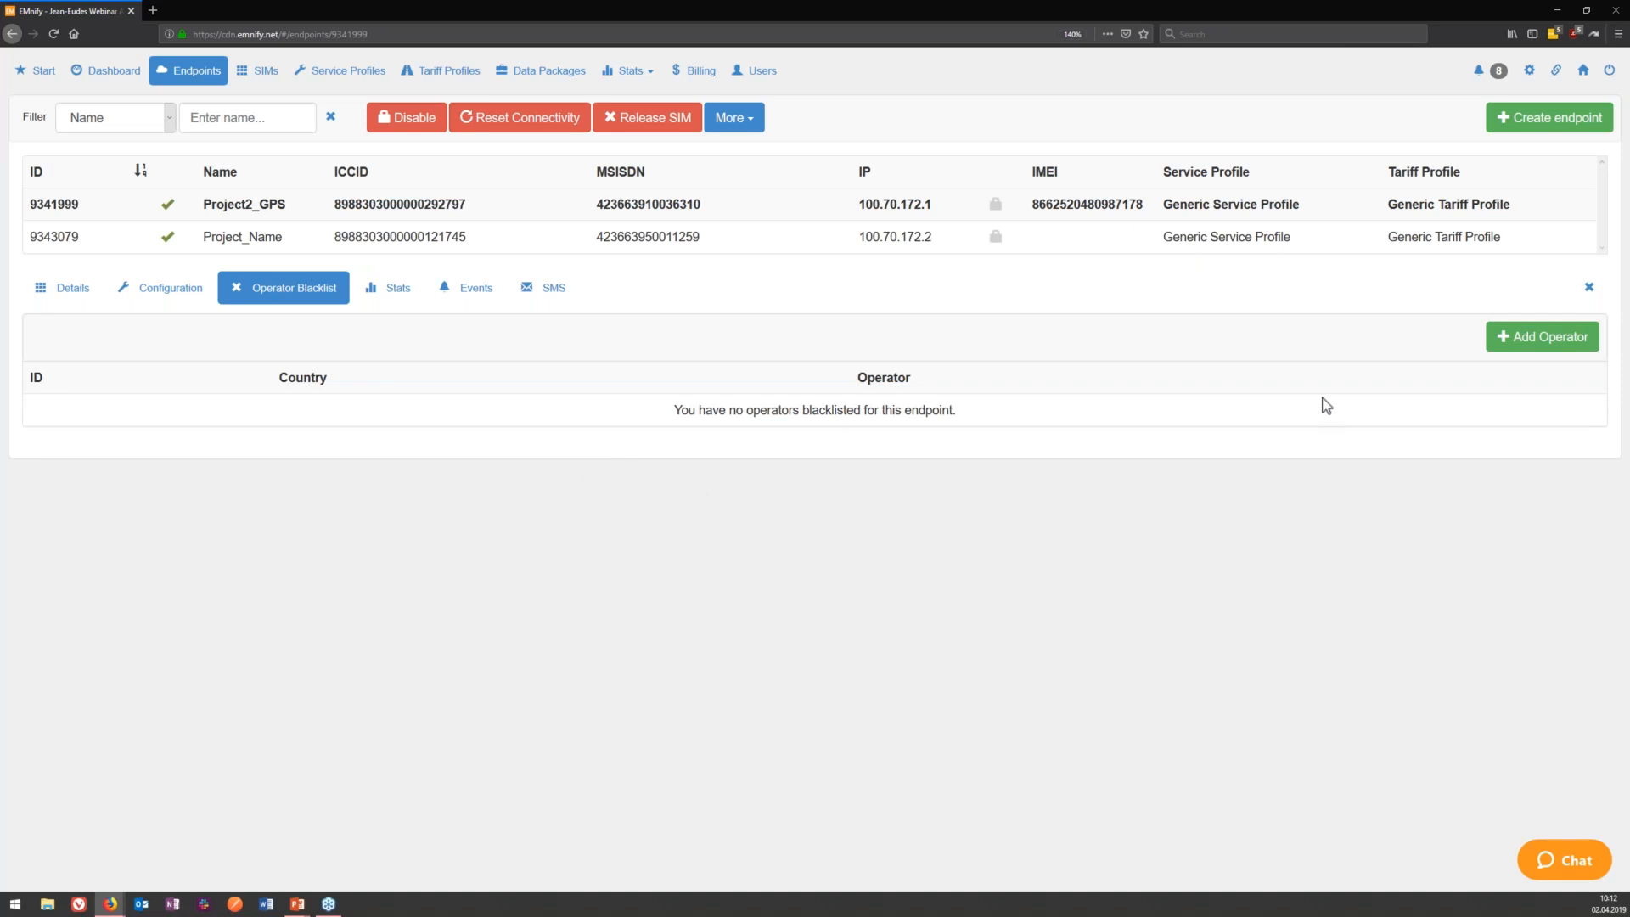
left_click(1517, 337)
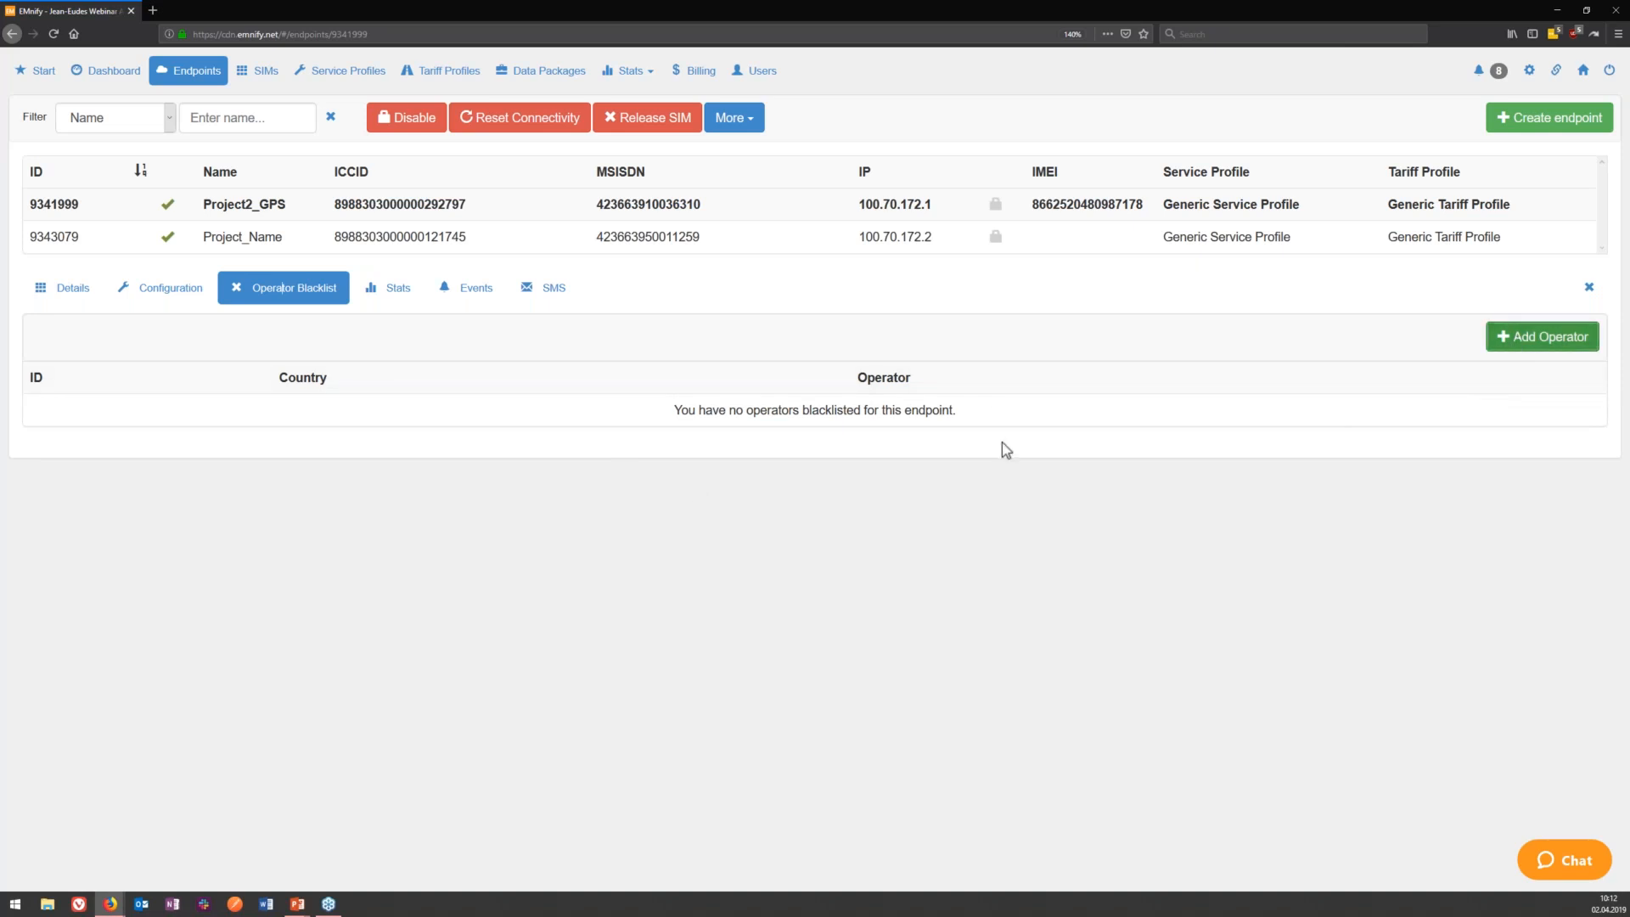
left_click(1000, 273)
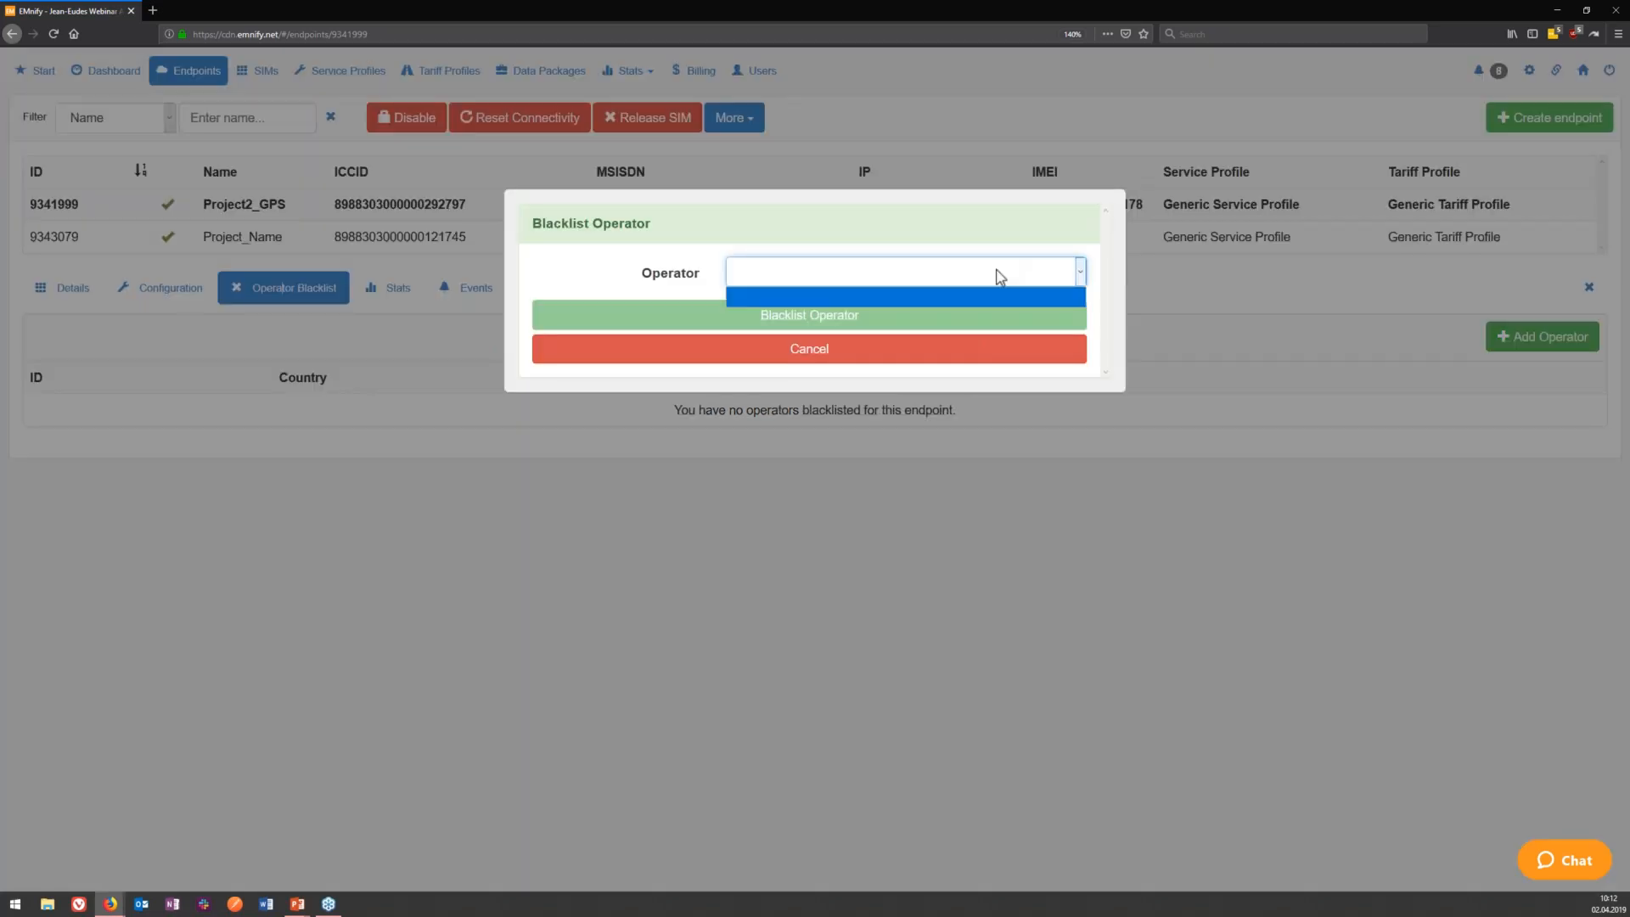
type("ecel")
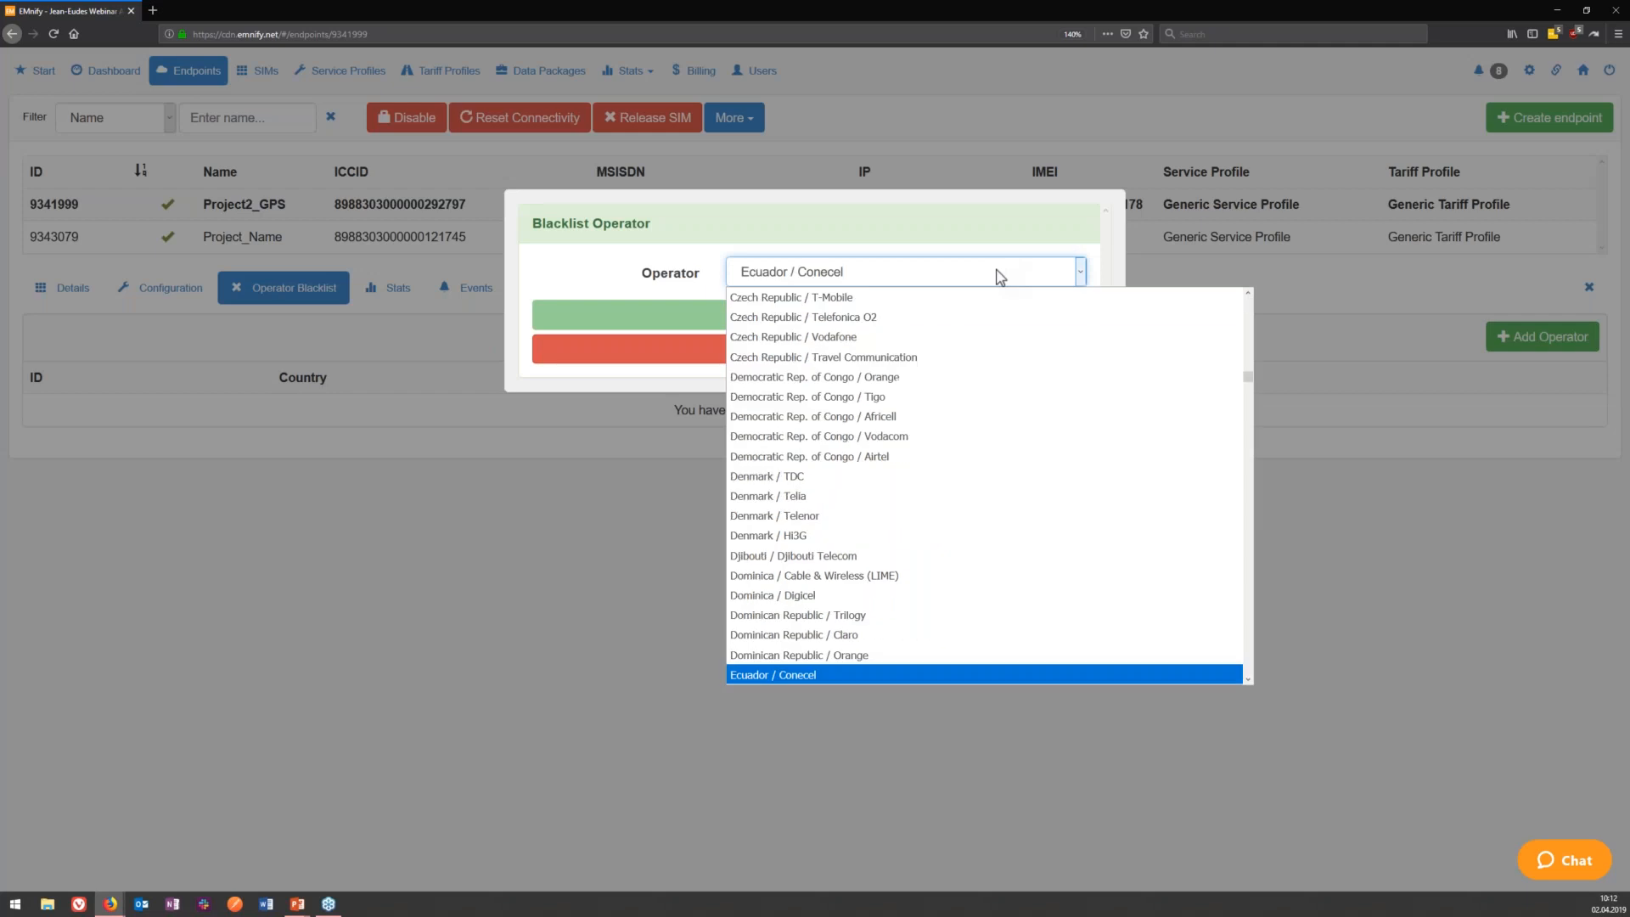
type("ger")
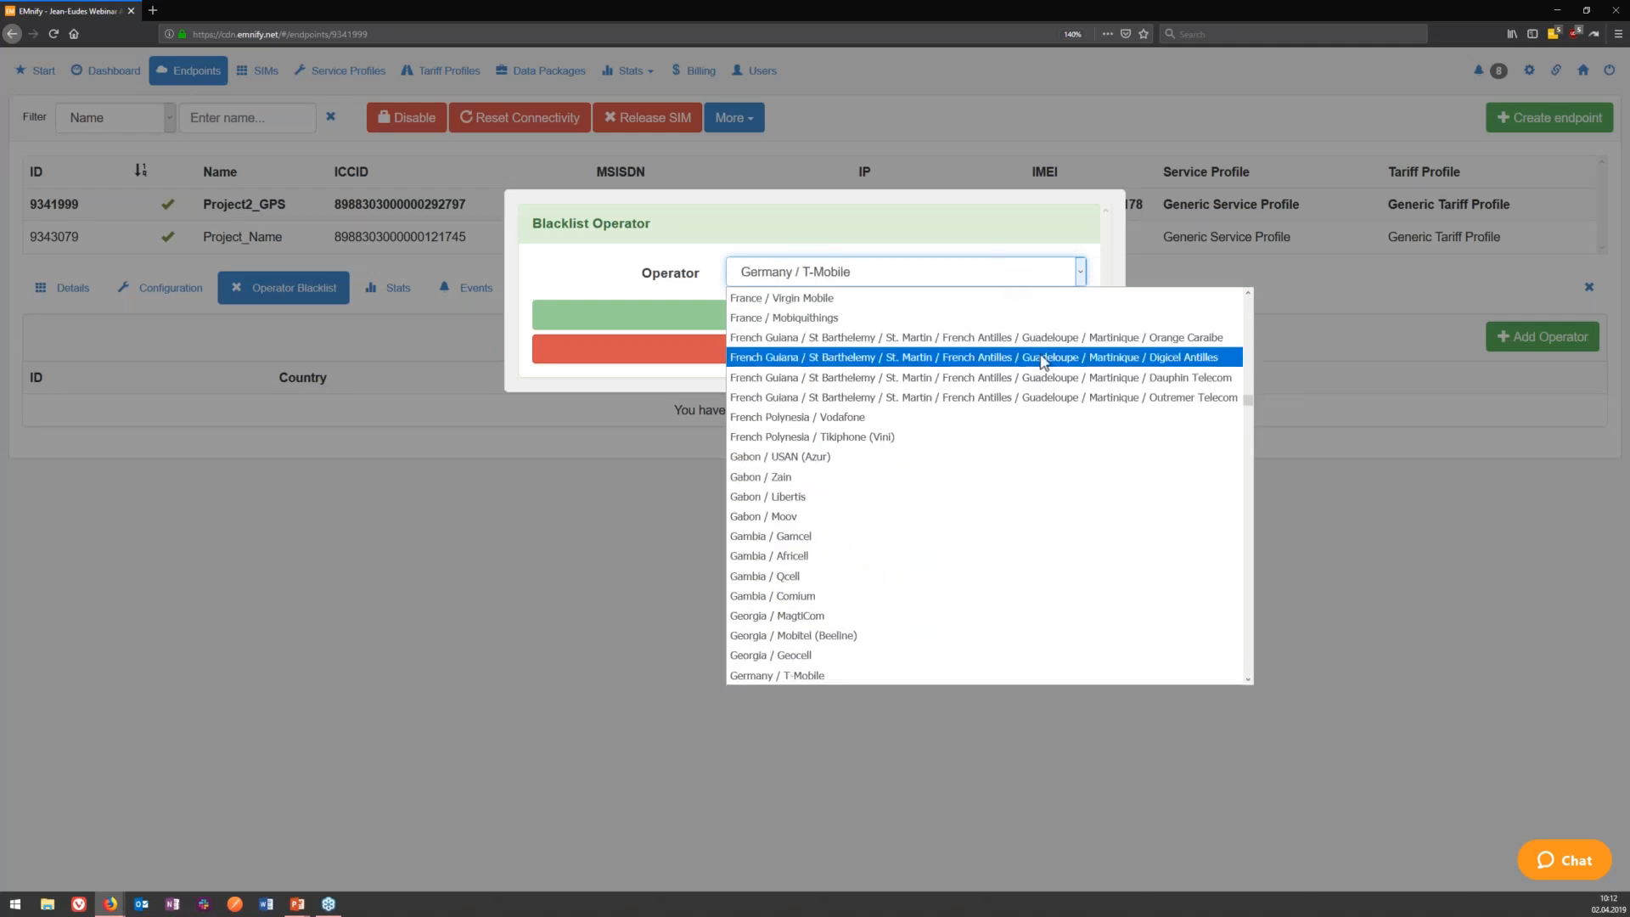
scroll(1010, 399, "down", 3)
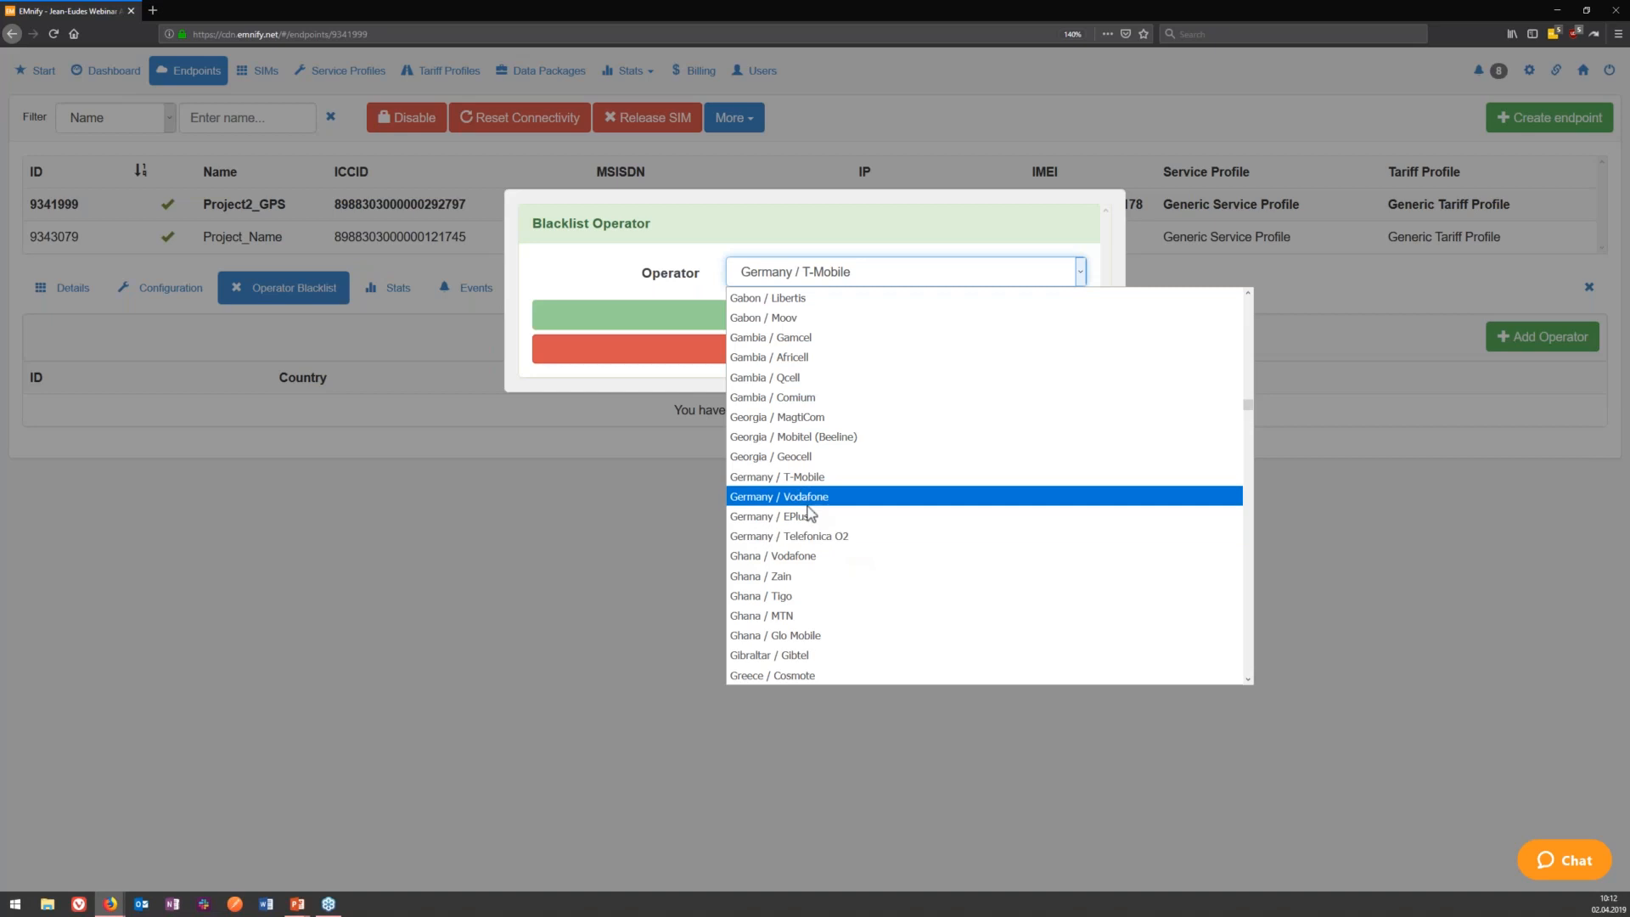
left_click(631, 287)
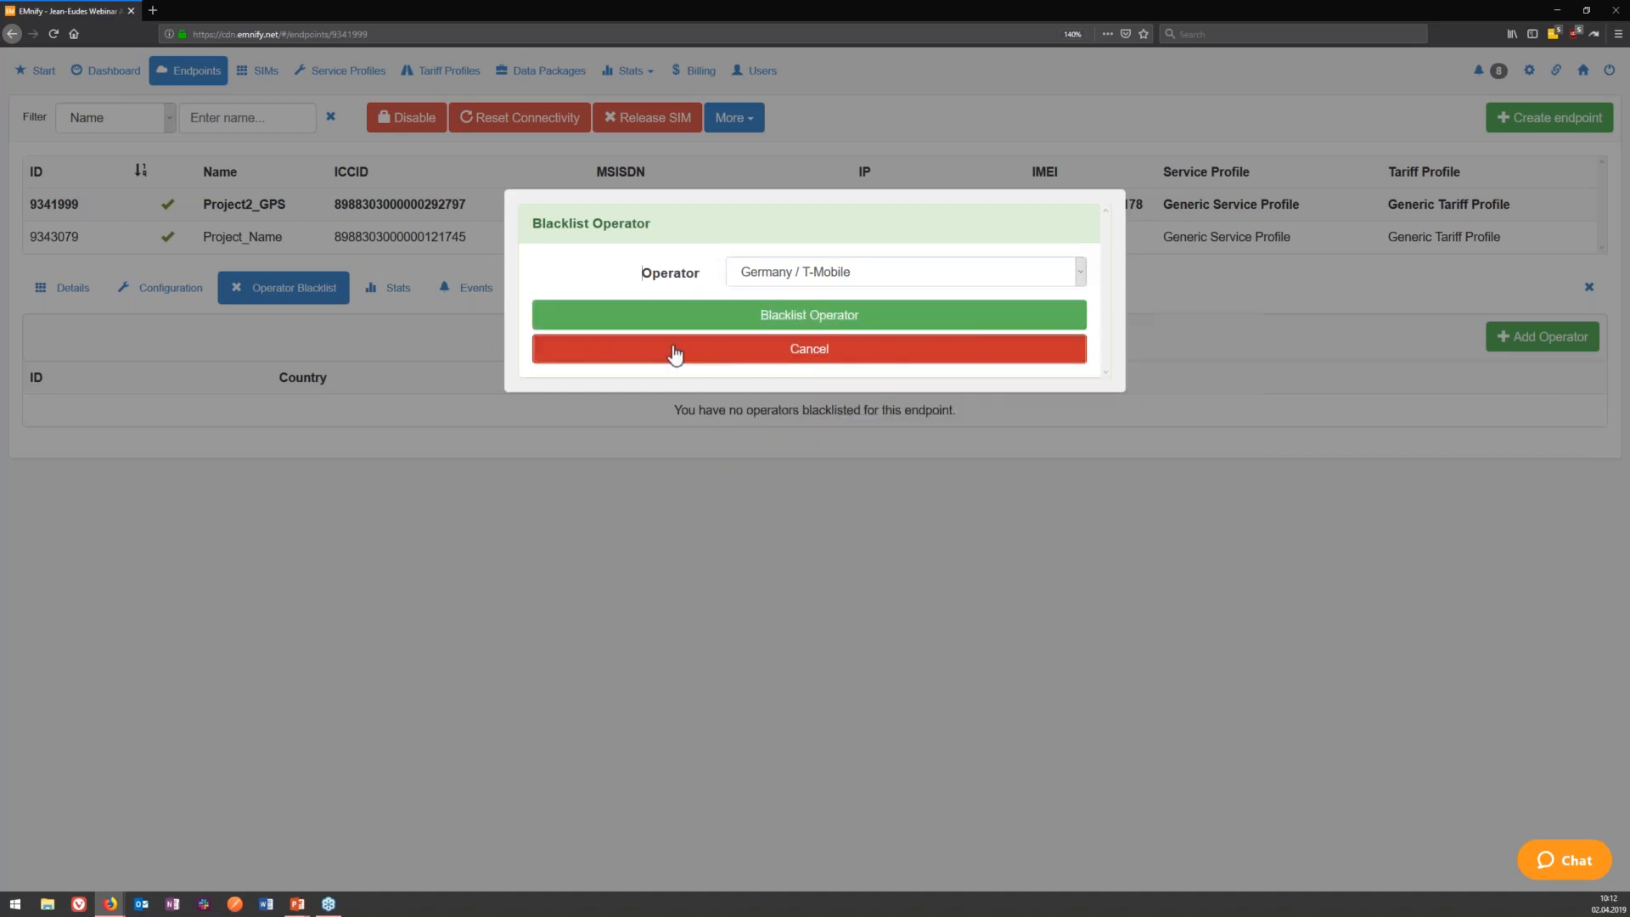
left_click(675, 350)
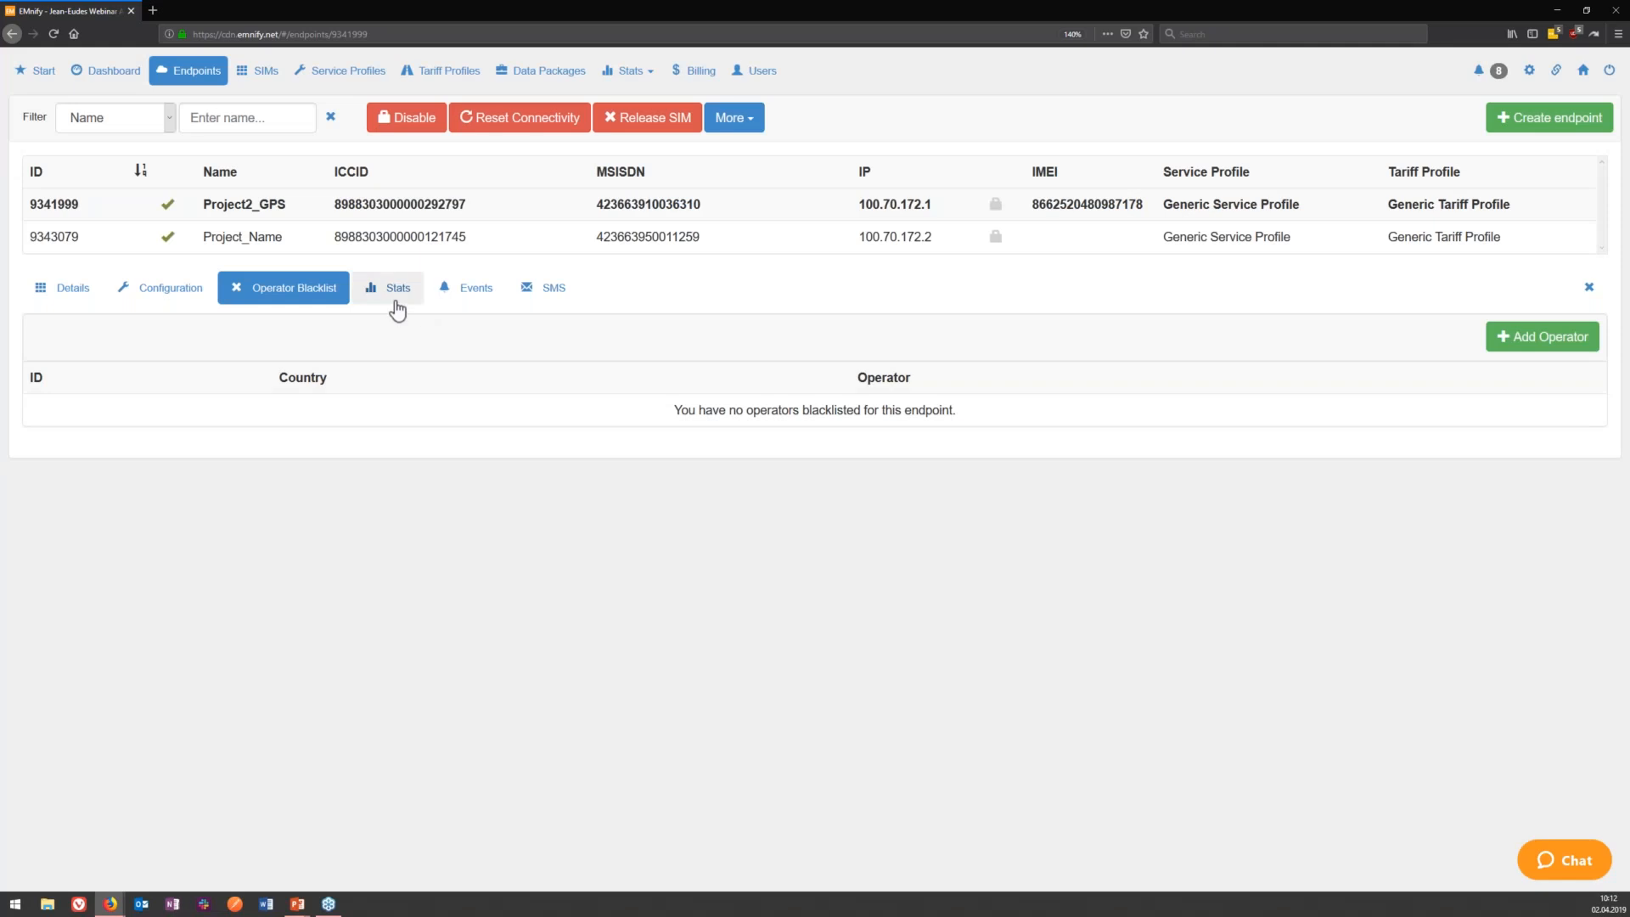
Review the usage statistics of Project2_GPS, its event log with exact date and time stamps, and its SMS history.
left_click(395, 297)
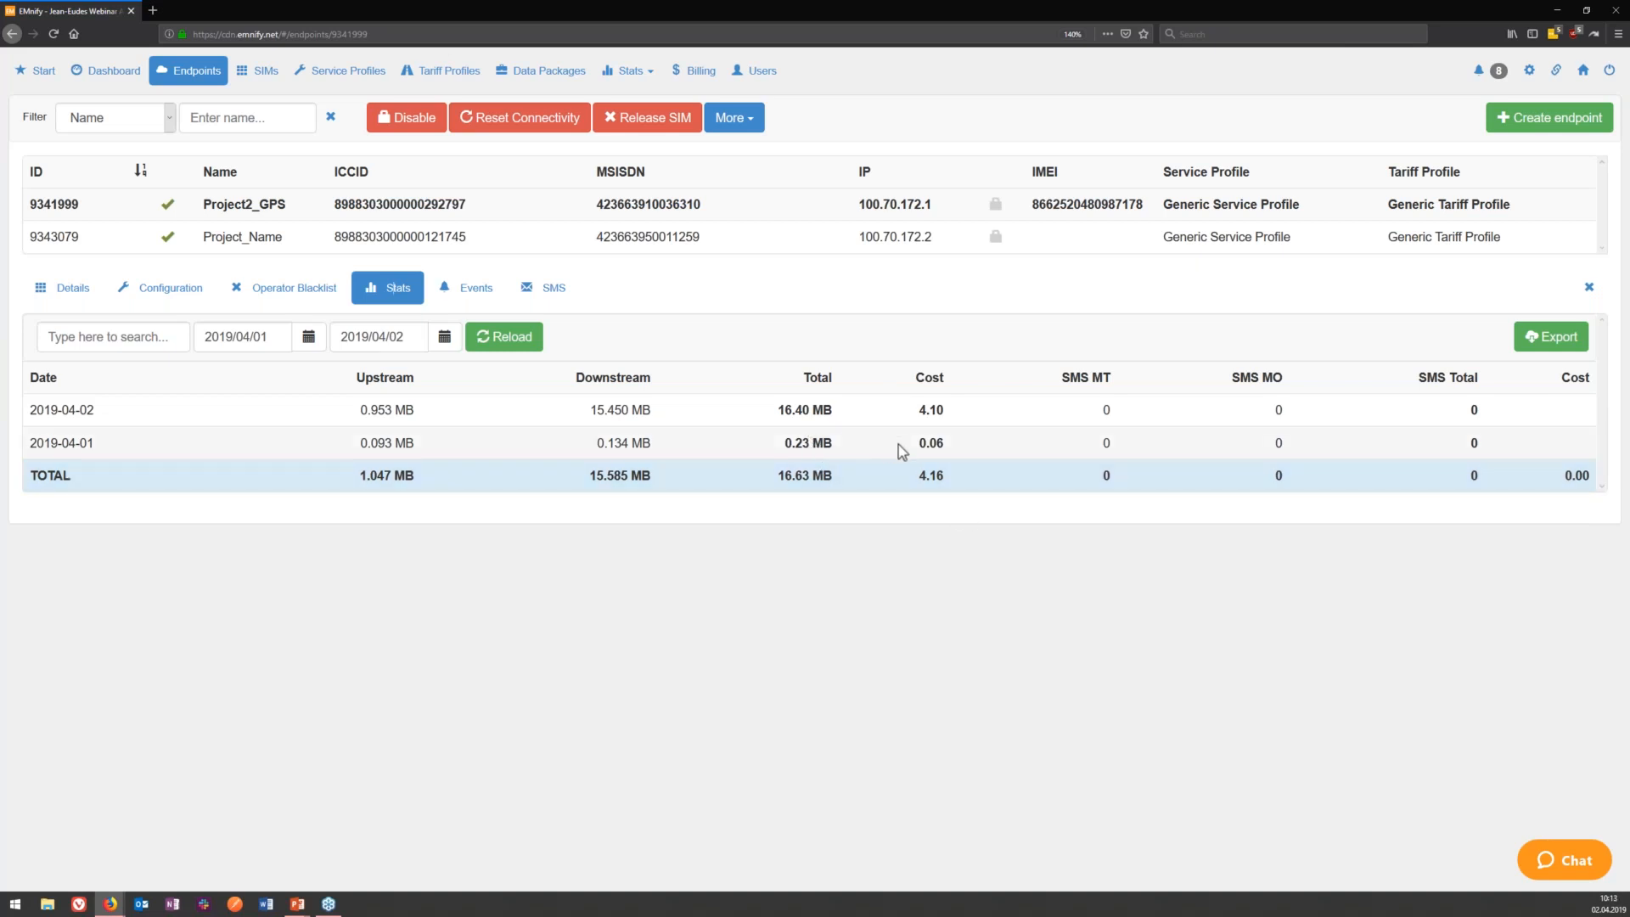
left_click(487, 297)
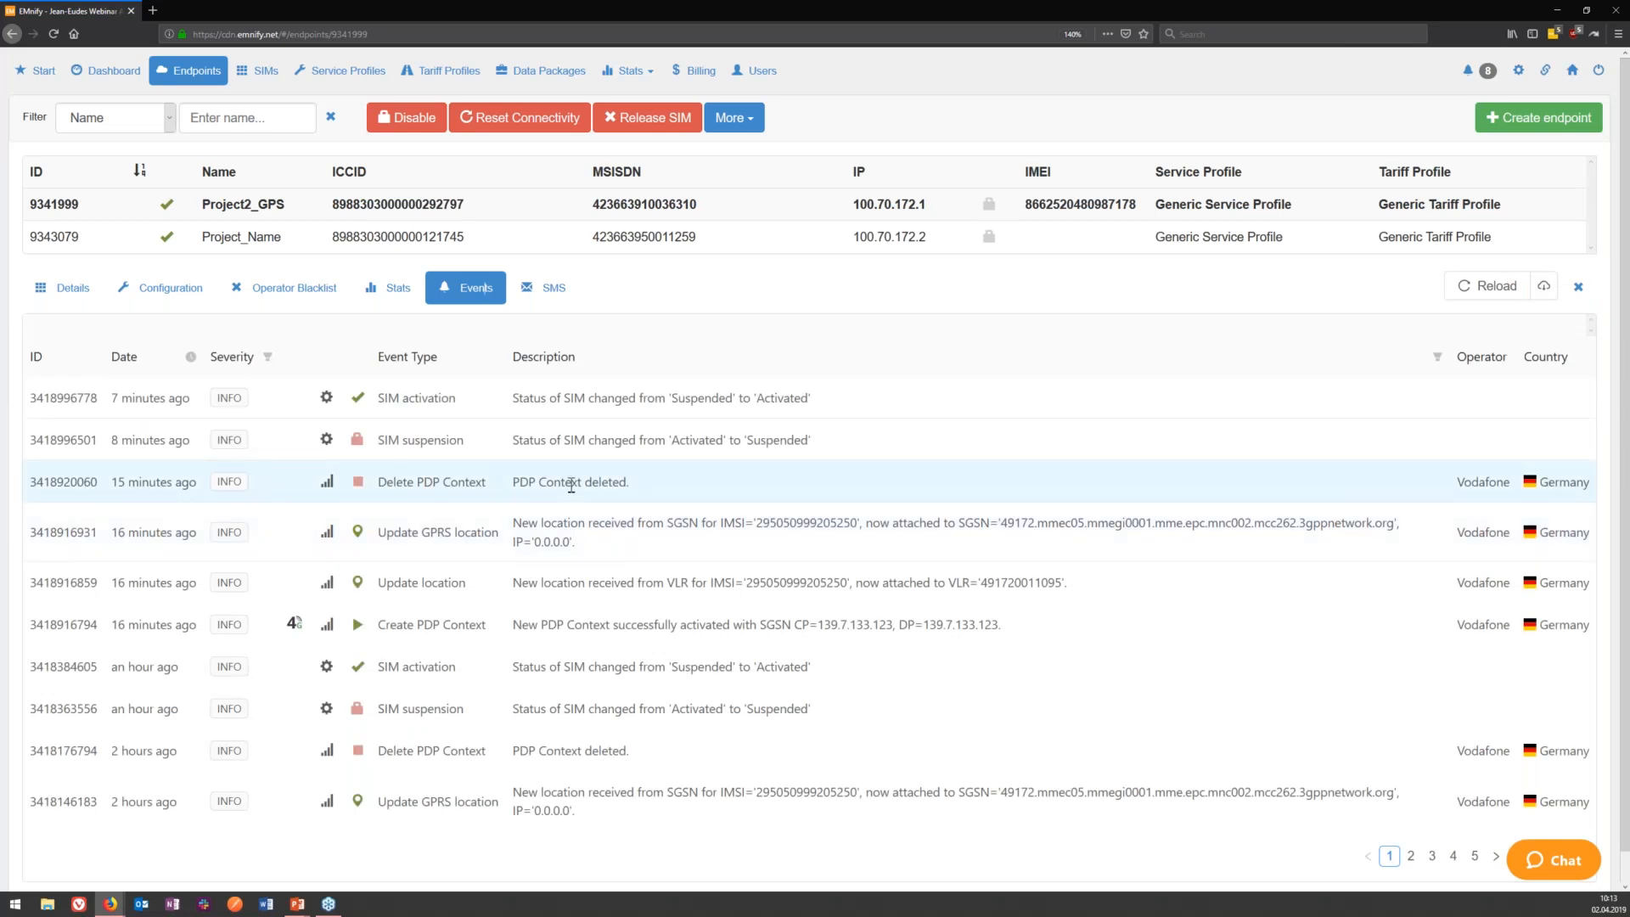
scroll(572, 484, "down", 1)
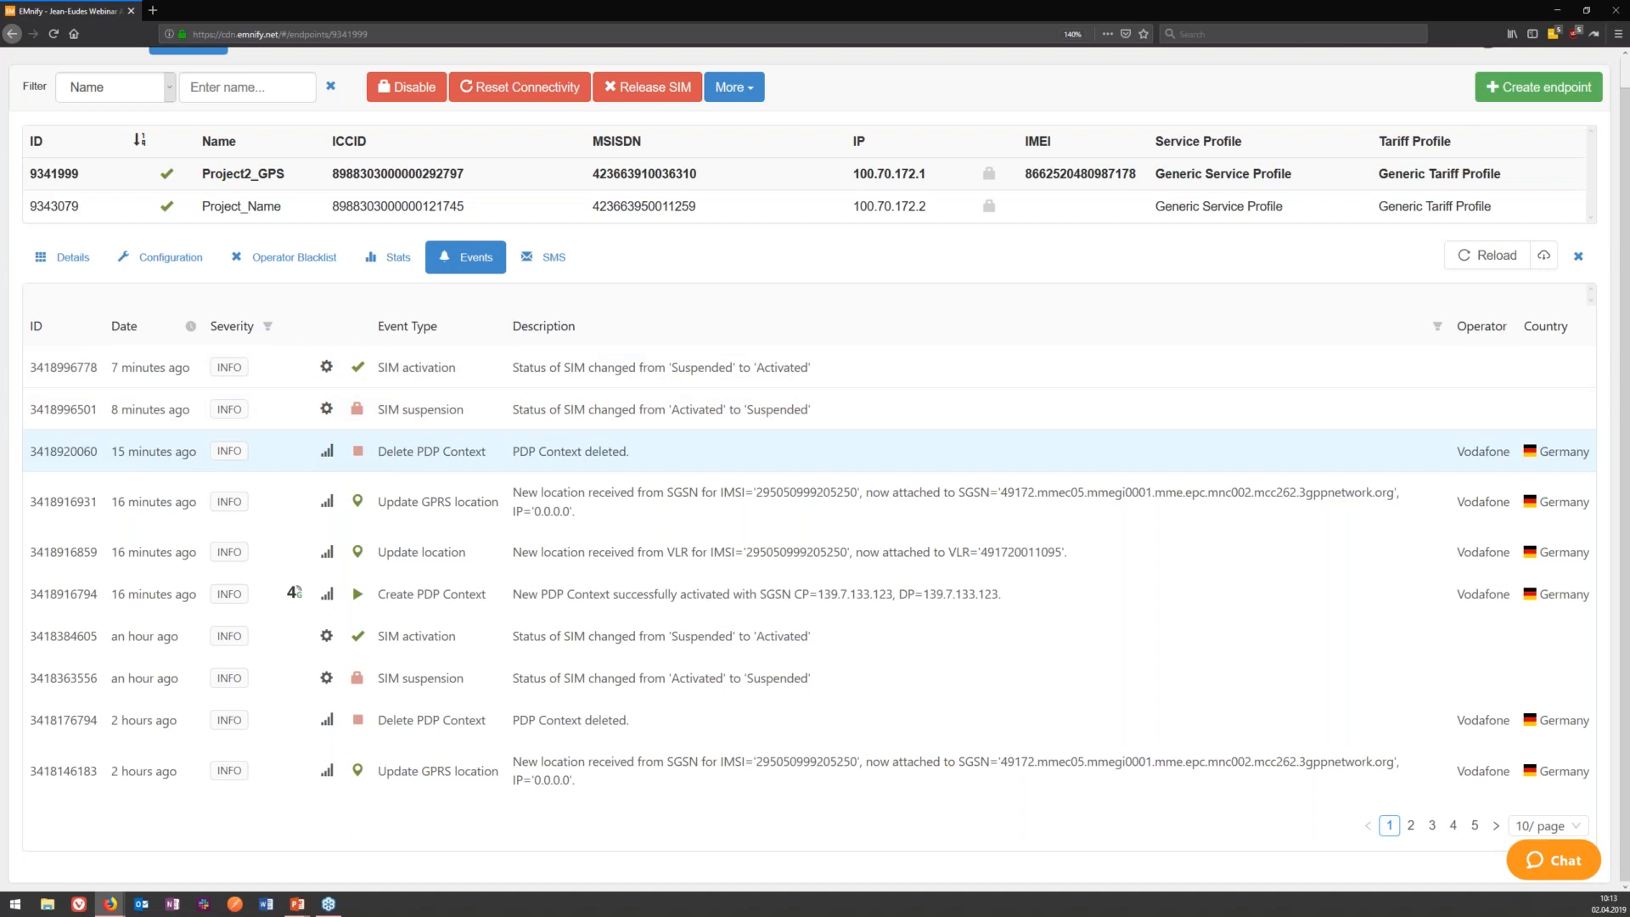
left_click(190, 326)
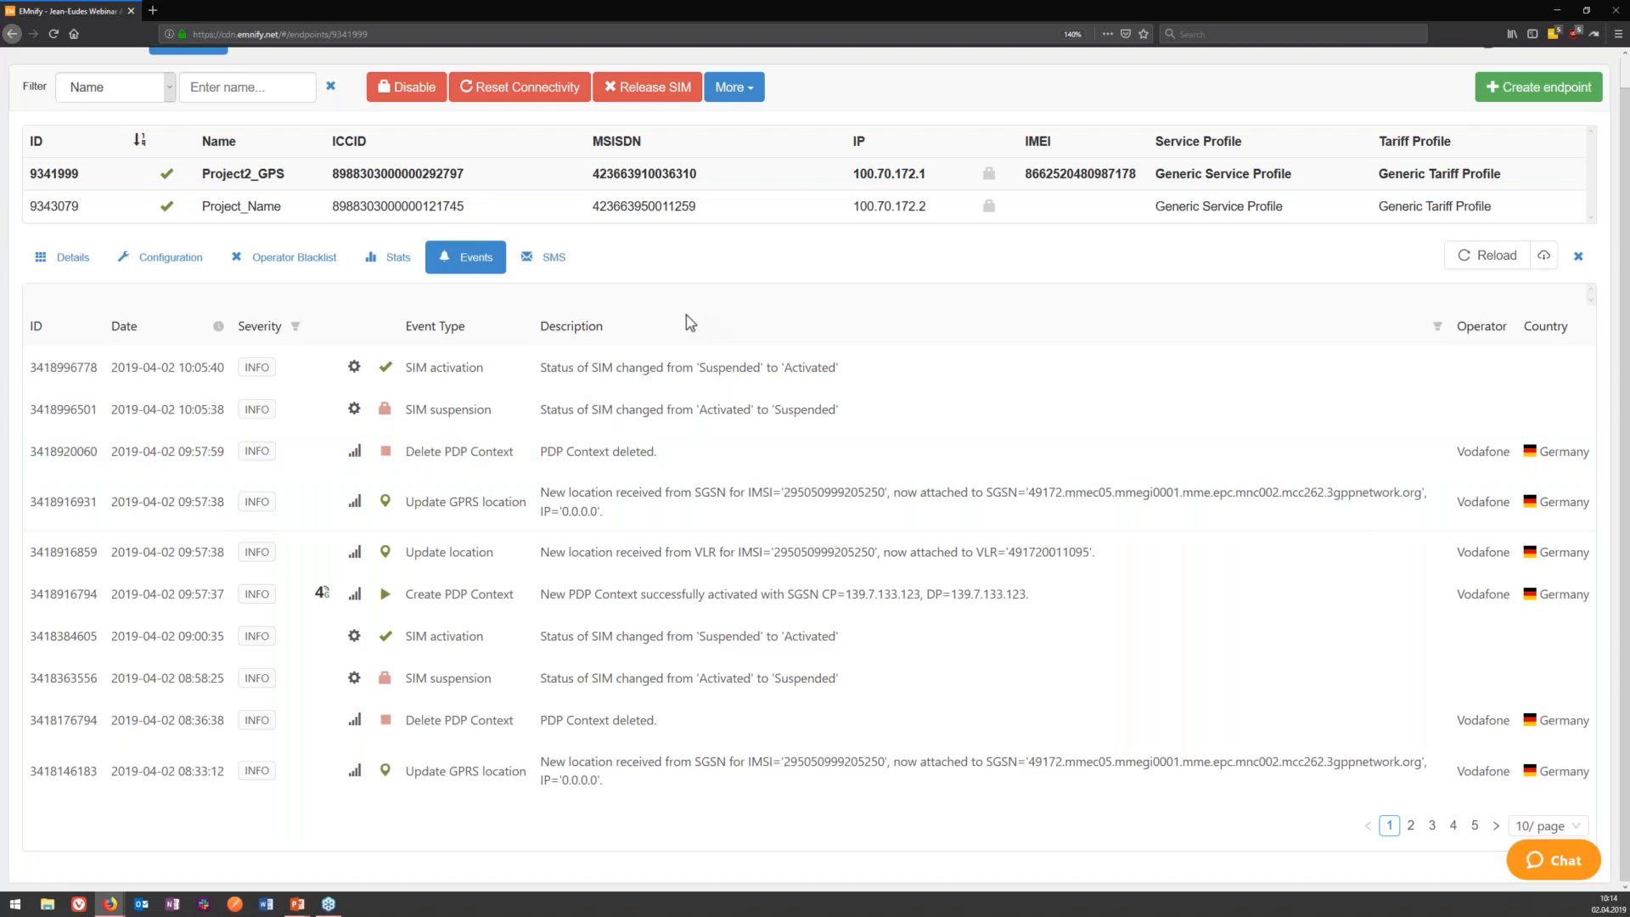
scroll(535, 320, "up", 1)
left_click(544, 297)
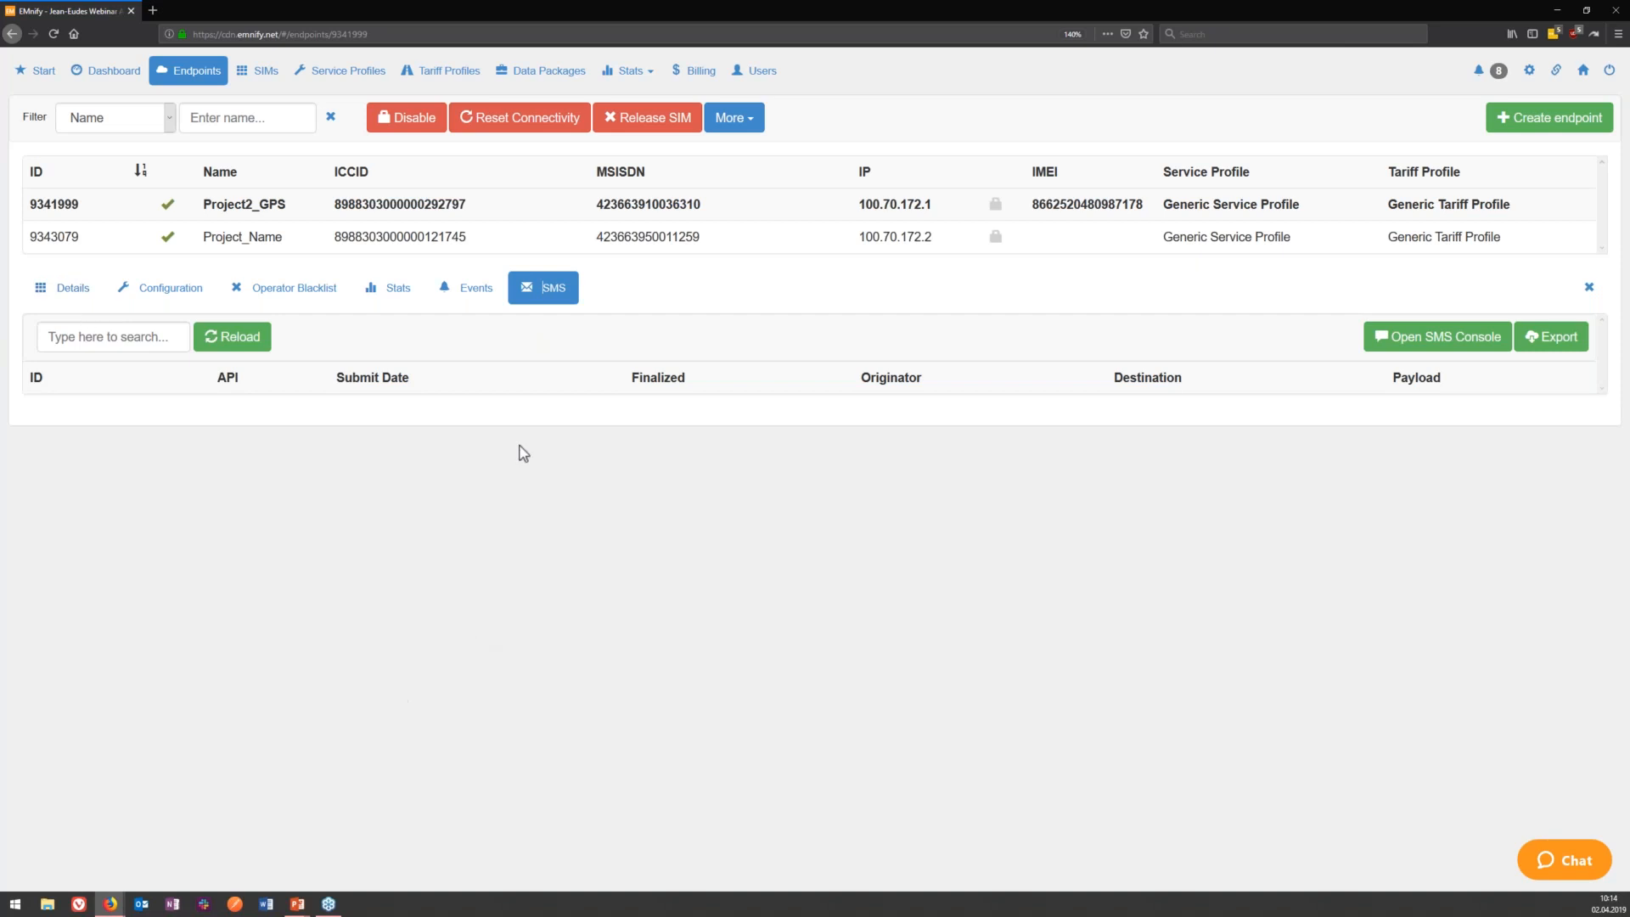
key("alt+Tab")
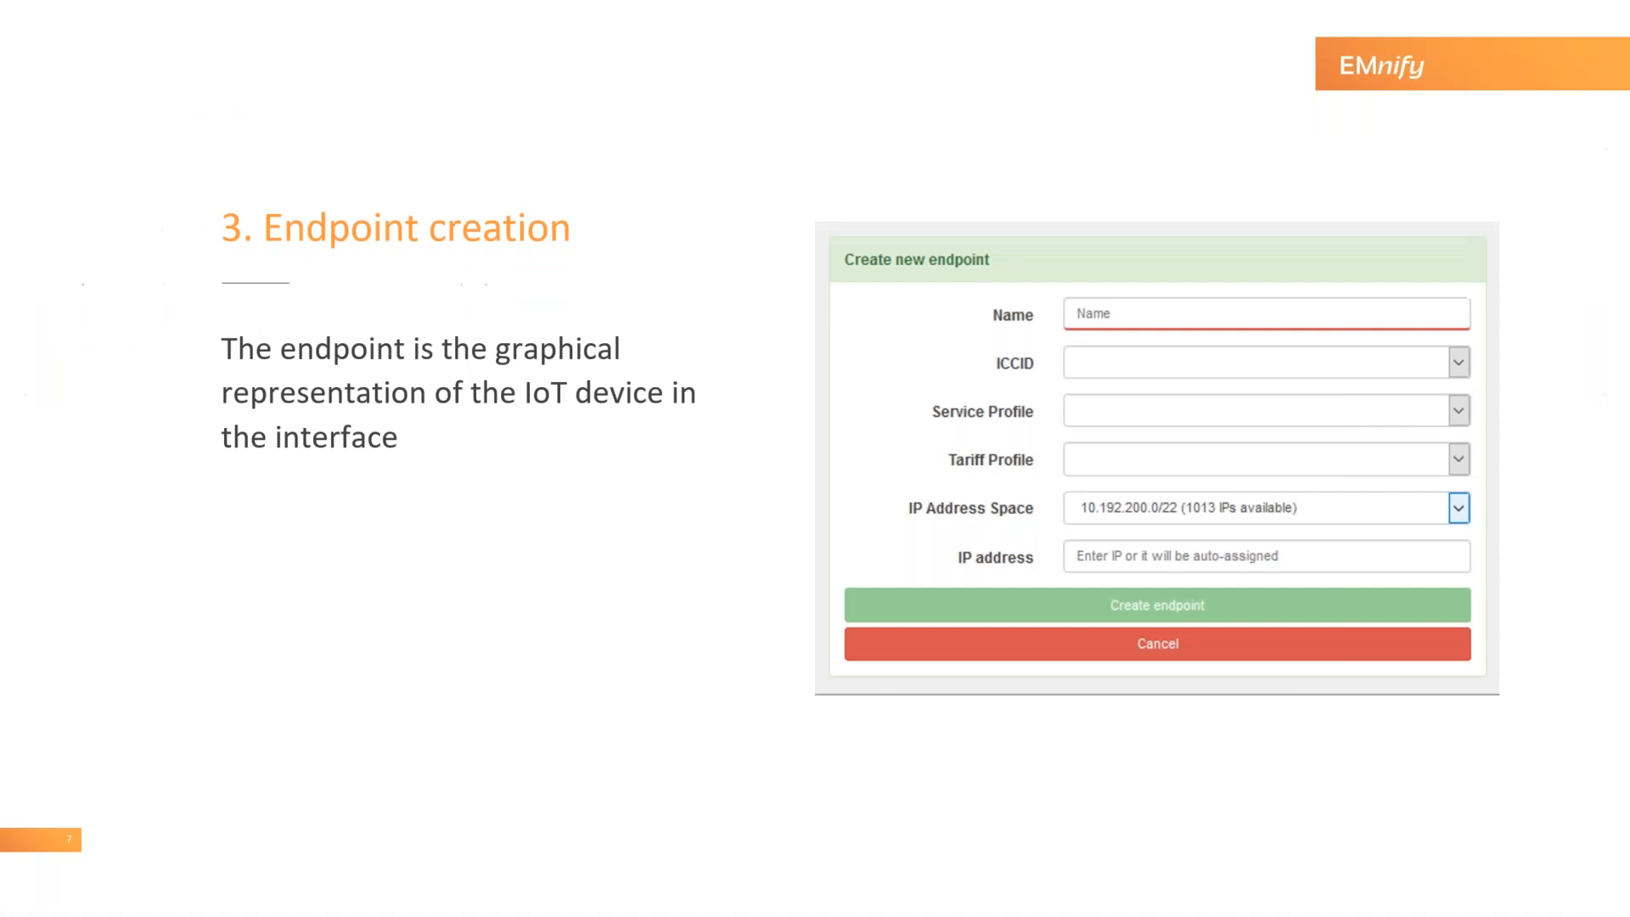
key("Right")
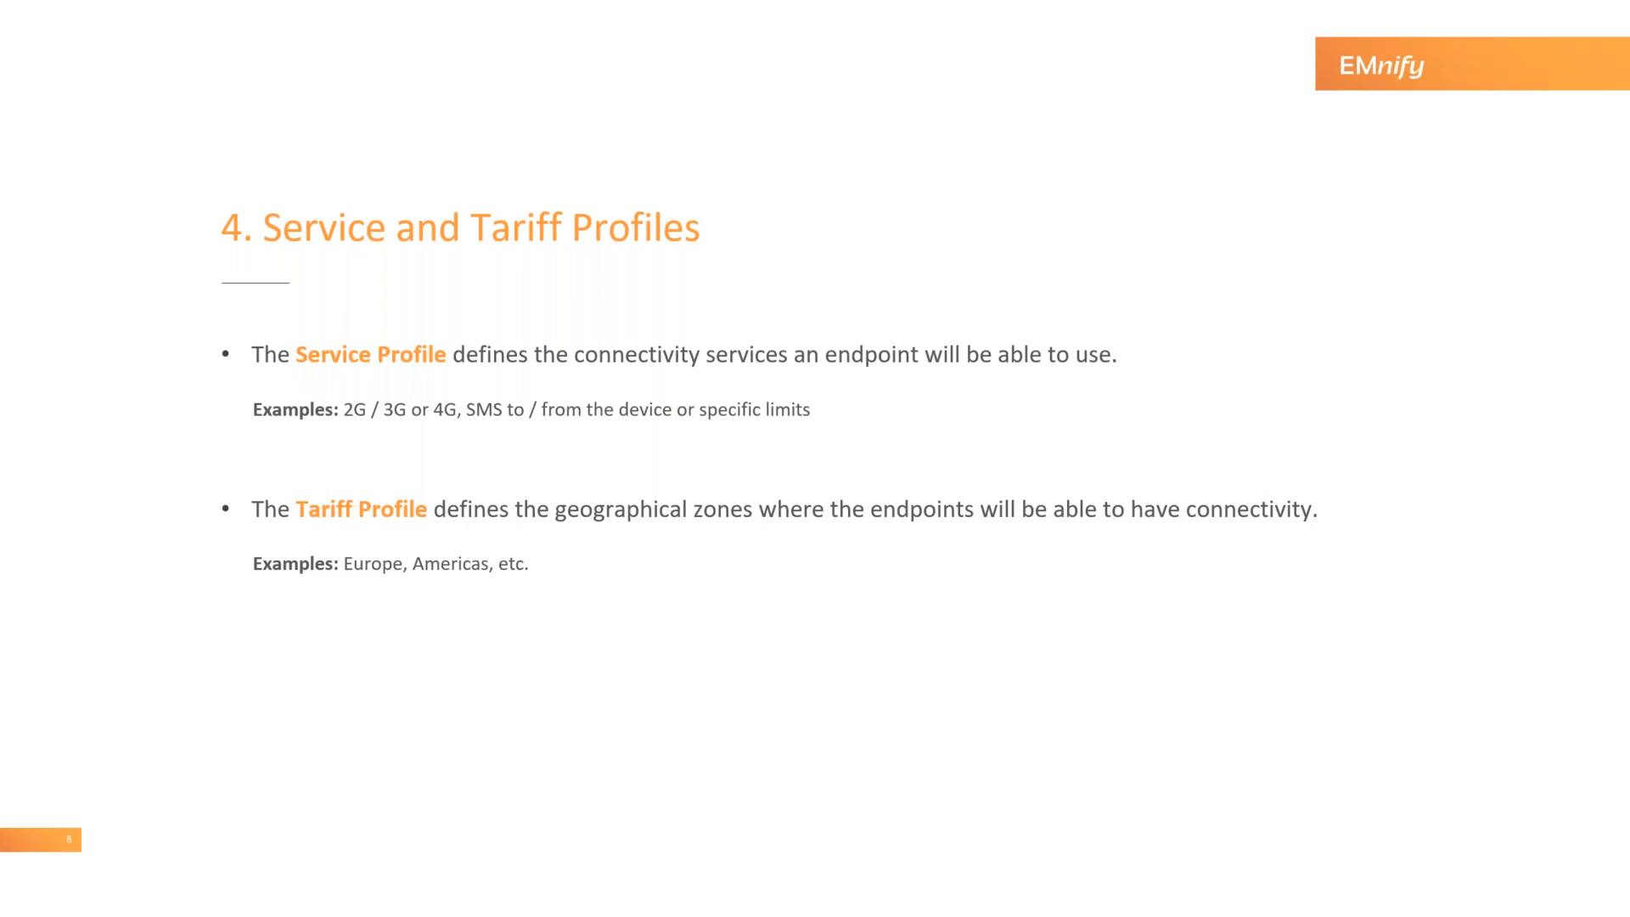
key("alt+Tab")
Turn off 4G (LTE), 3G (UMTS) and the SMS MO service in the Generic Service Profile, saving its configuration.
left_click(347, 69)
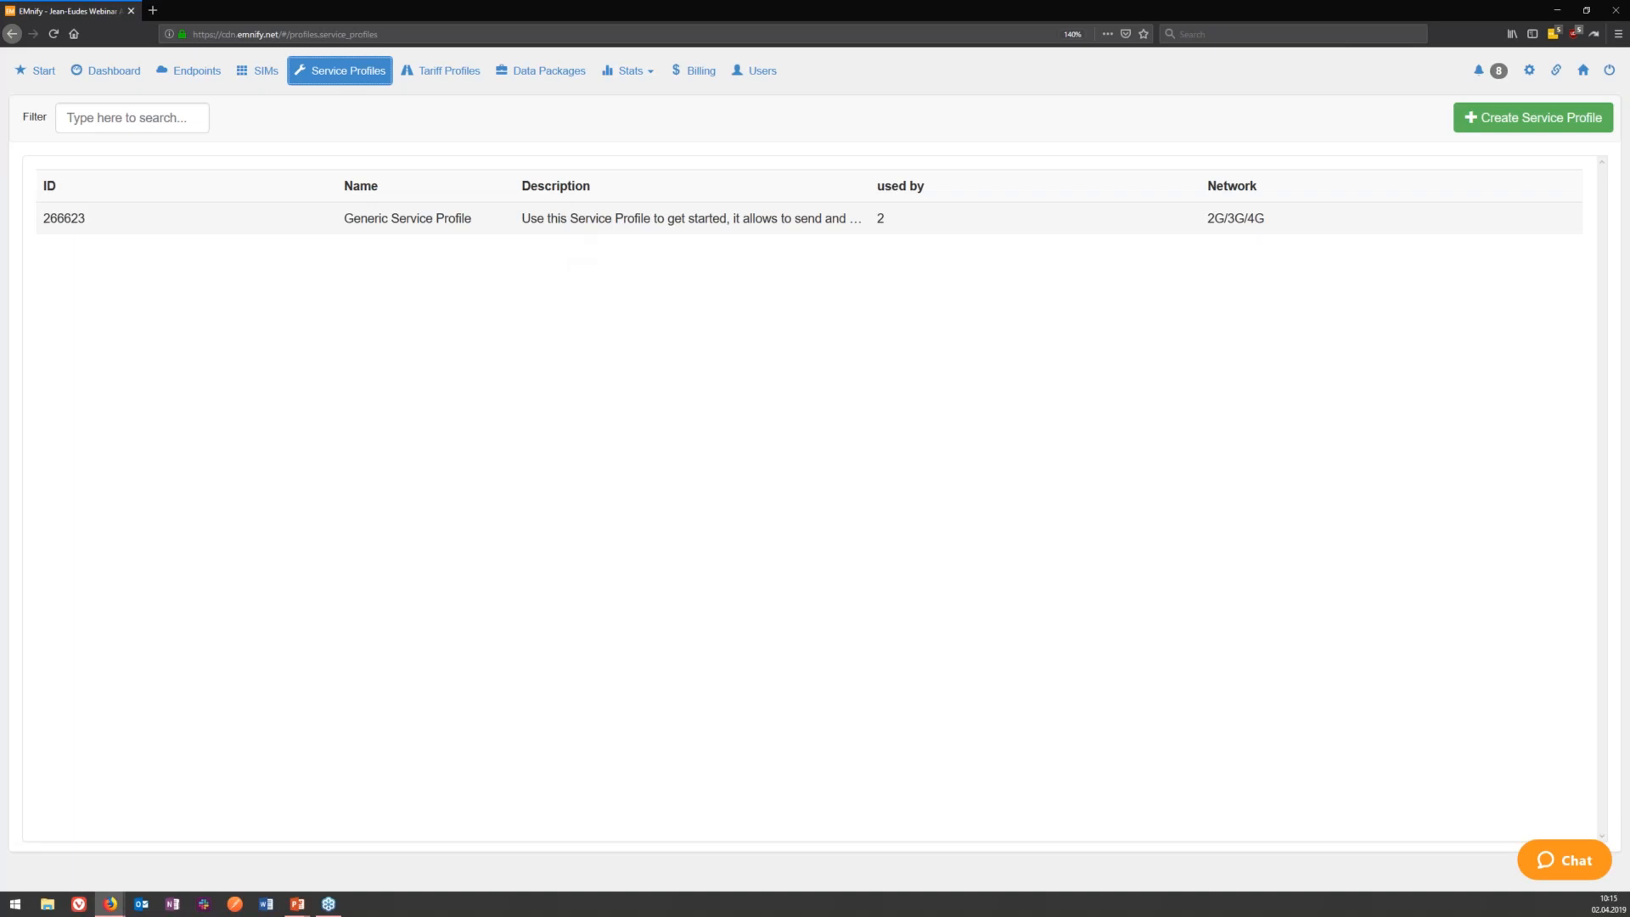
left_click(569, 222)
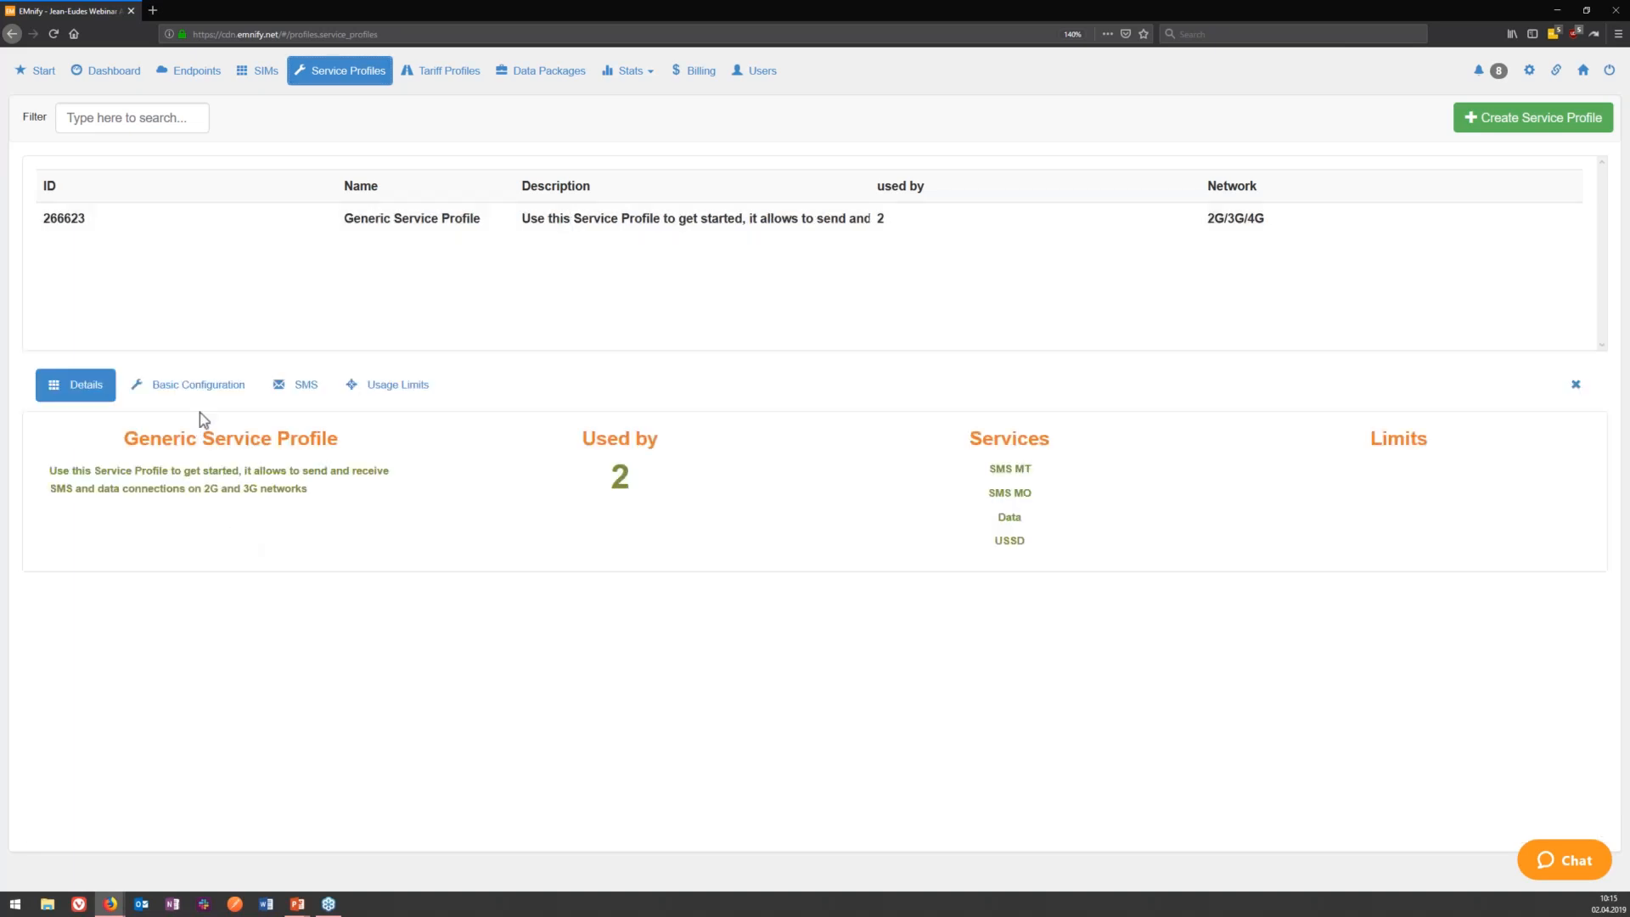
left_click(198, 385)
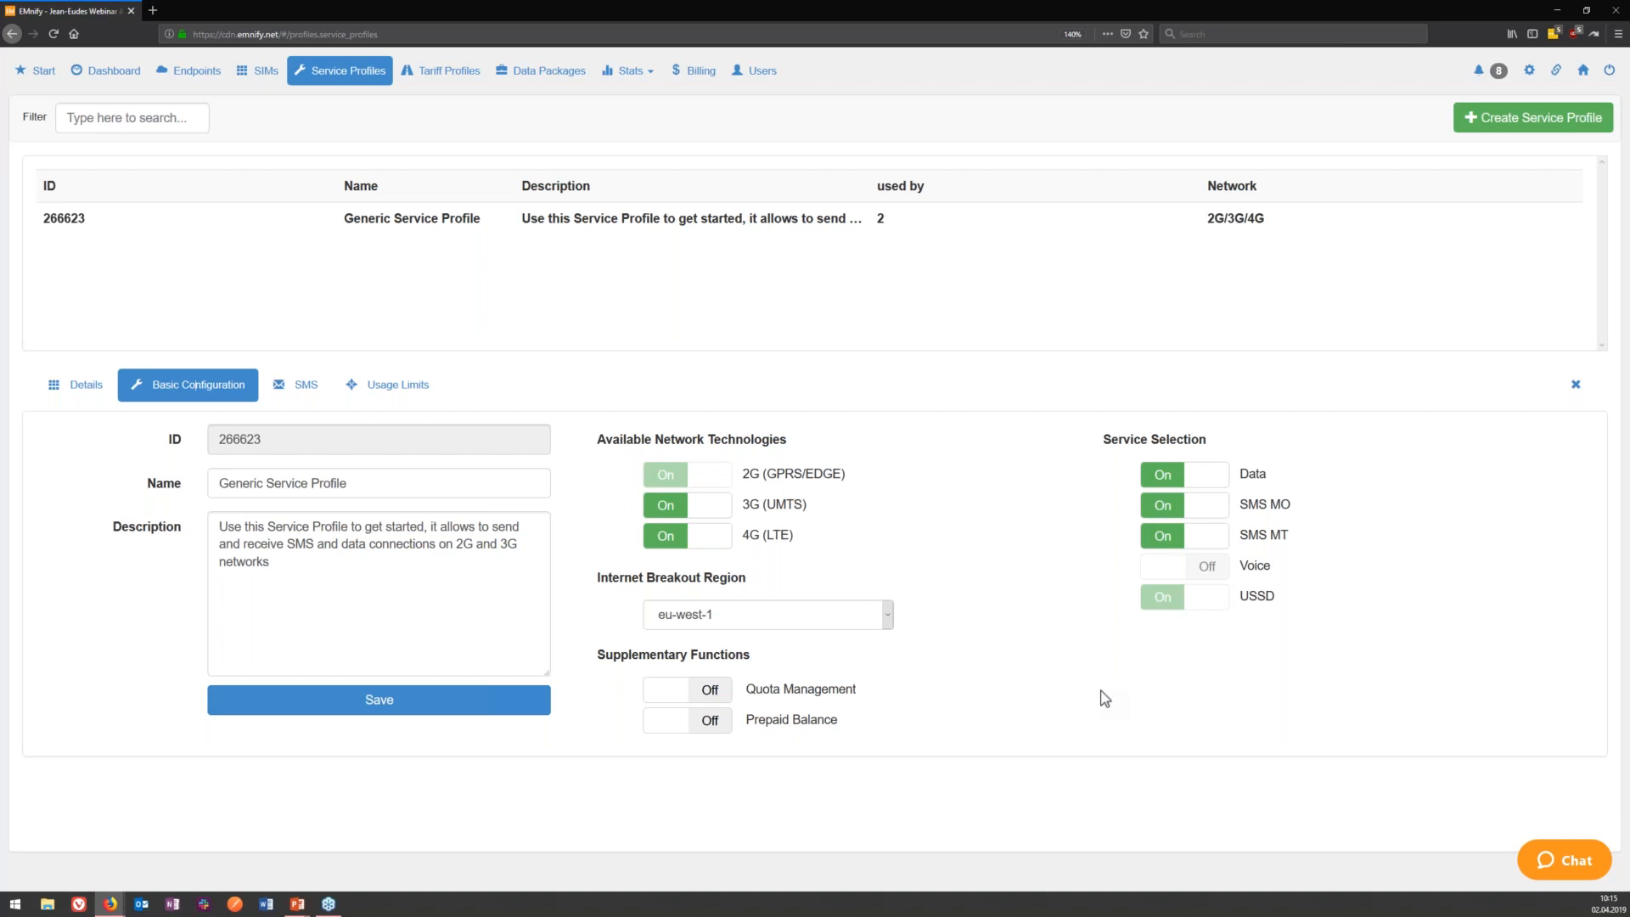
left_click(703, 536)
left_click(694, 506)
mouse_move(768, 539)
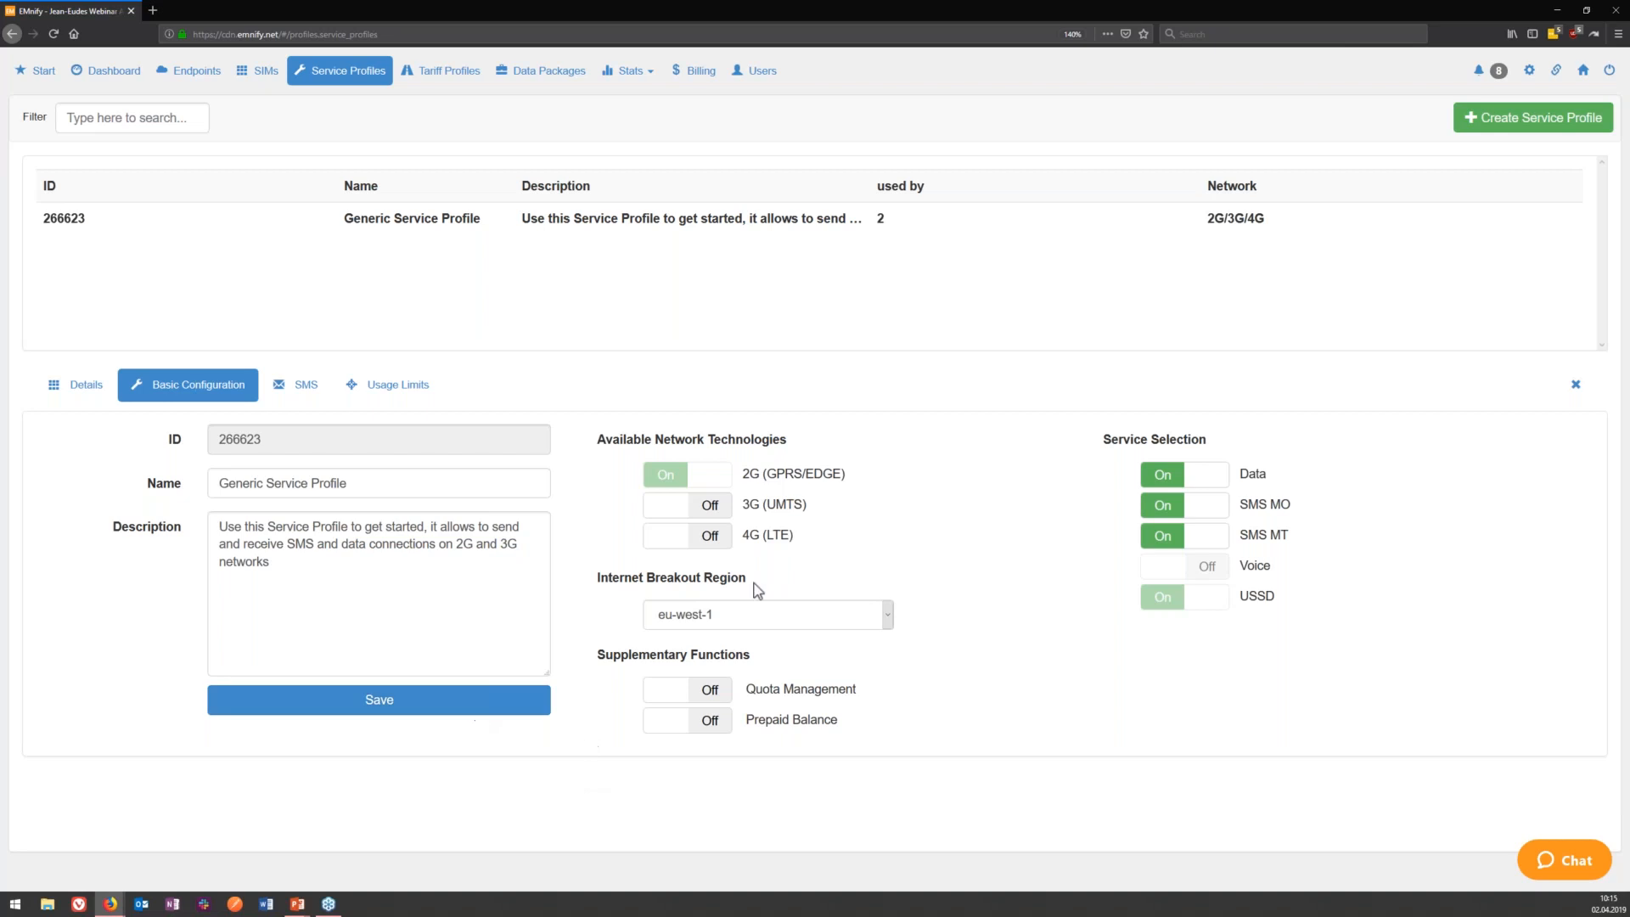
left_click(530, 700)
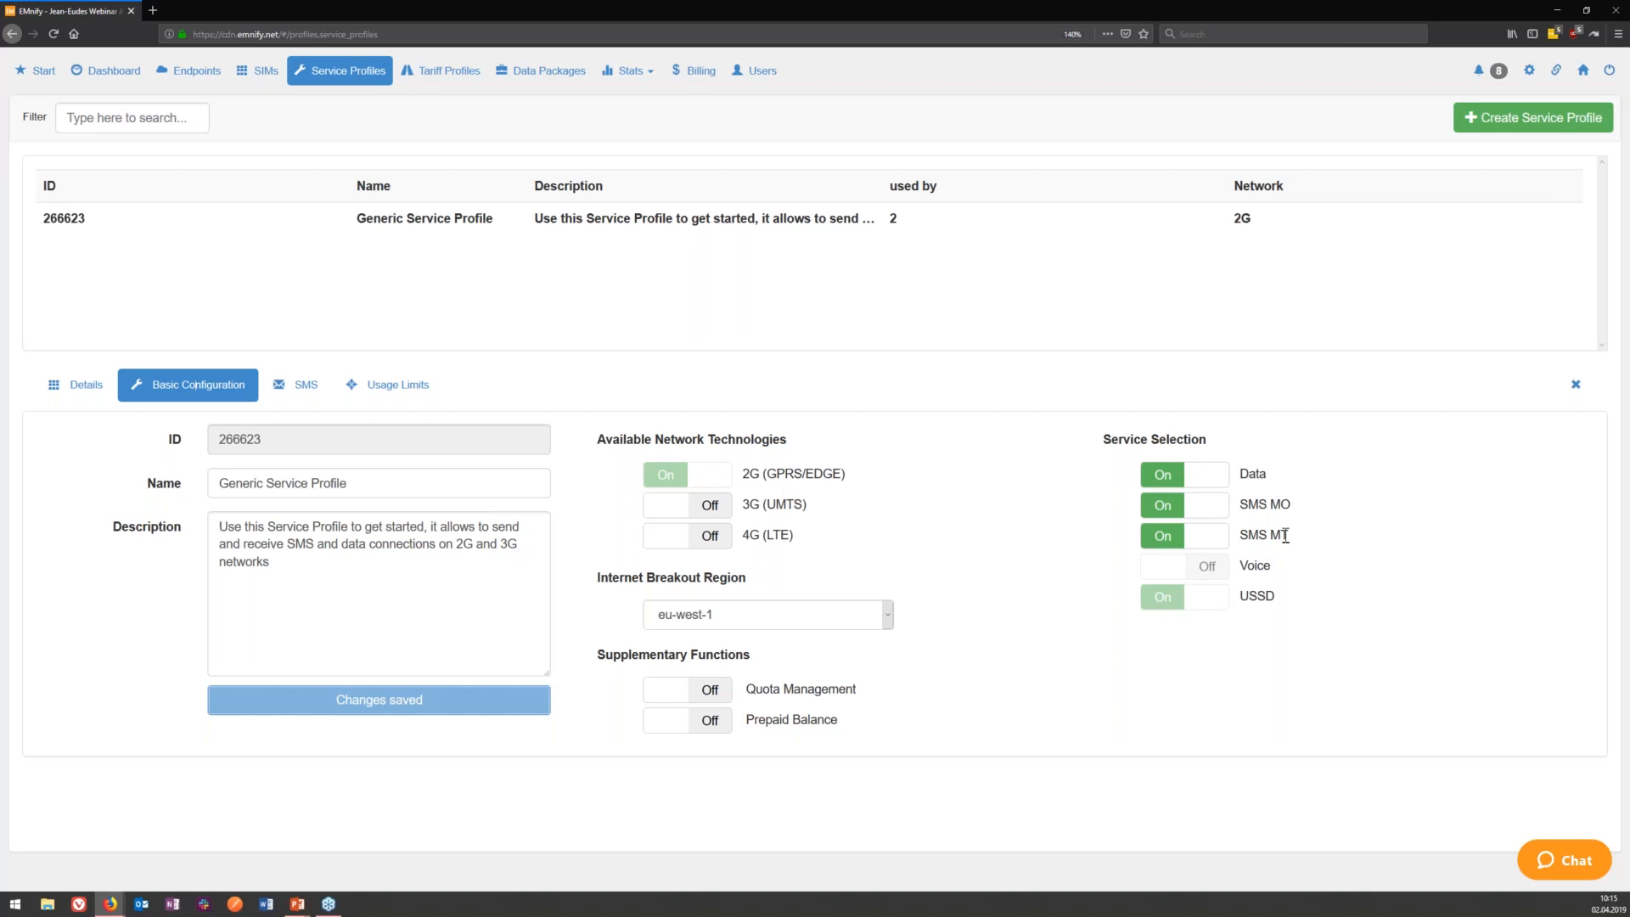
left_click(1180, 508)
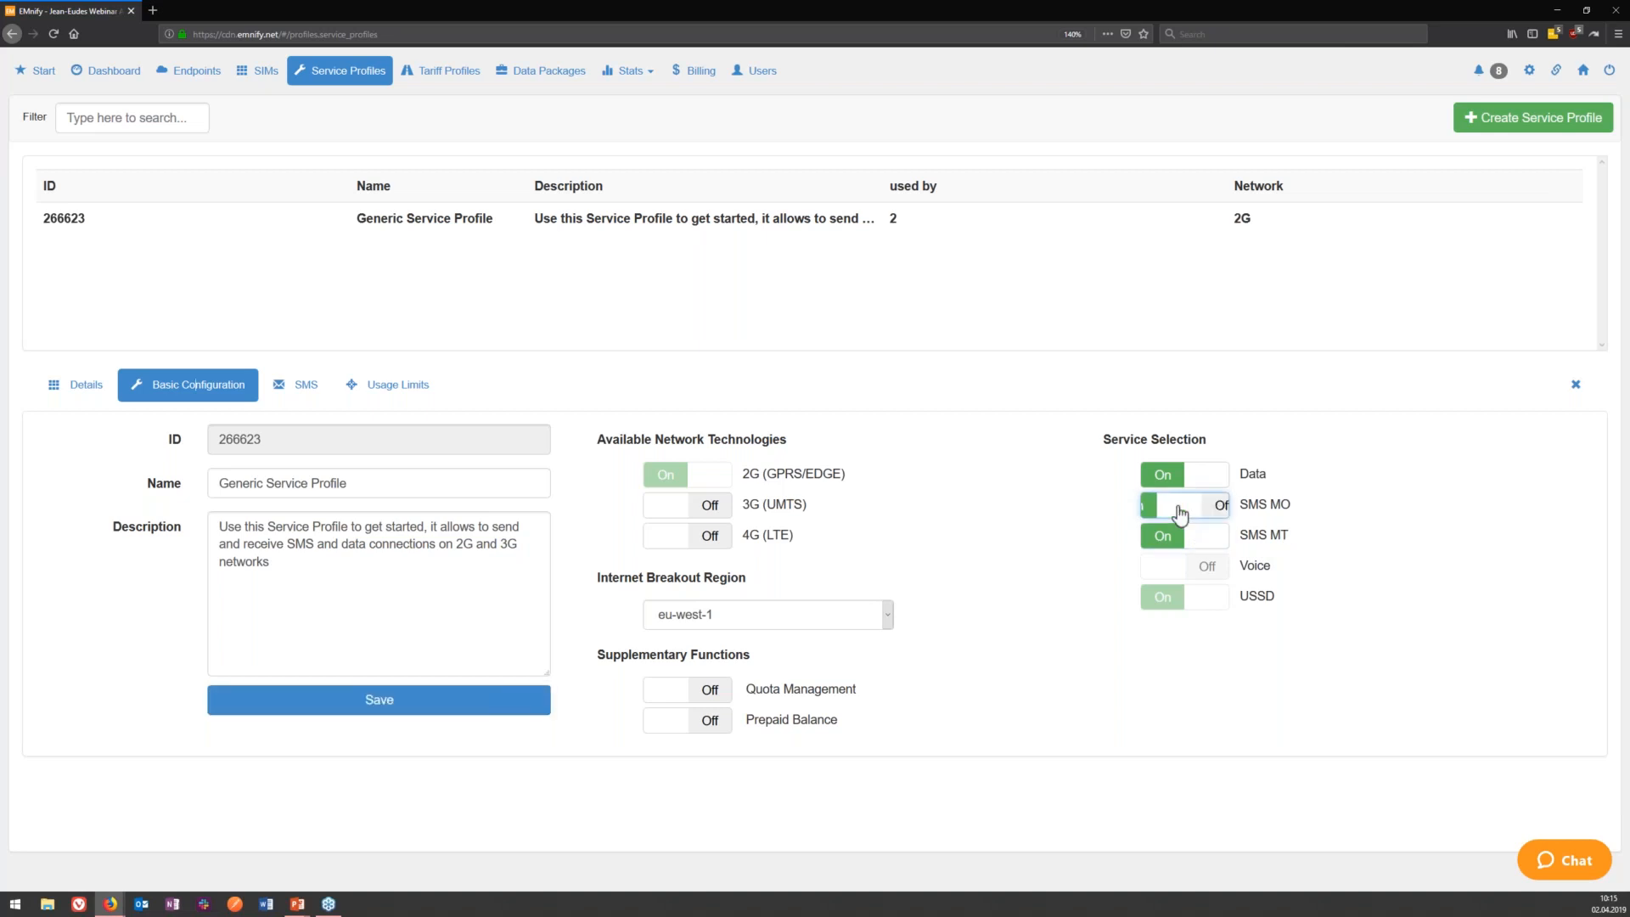
left_click(401, 703)
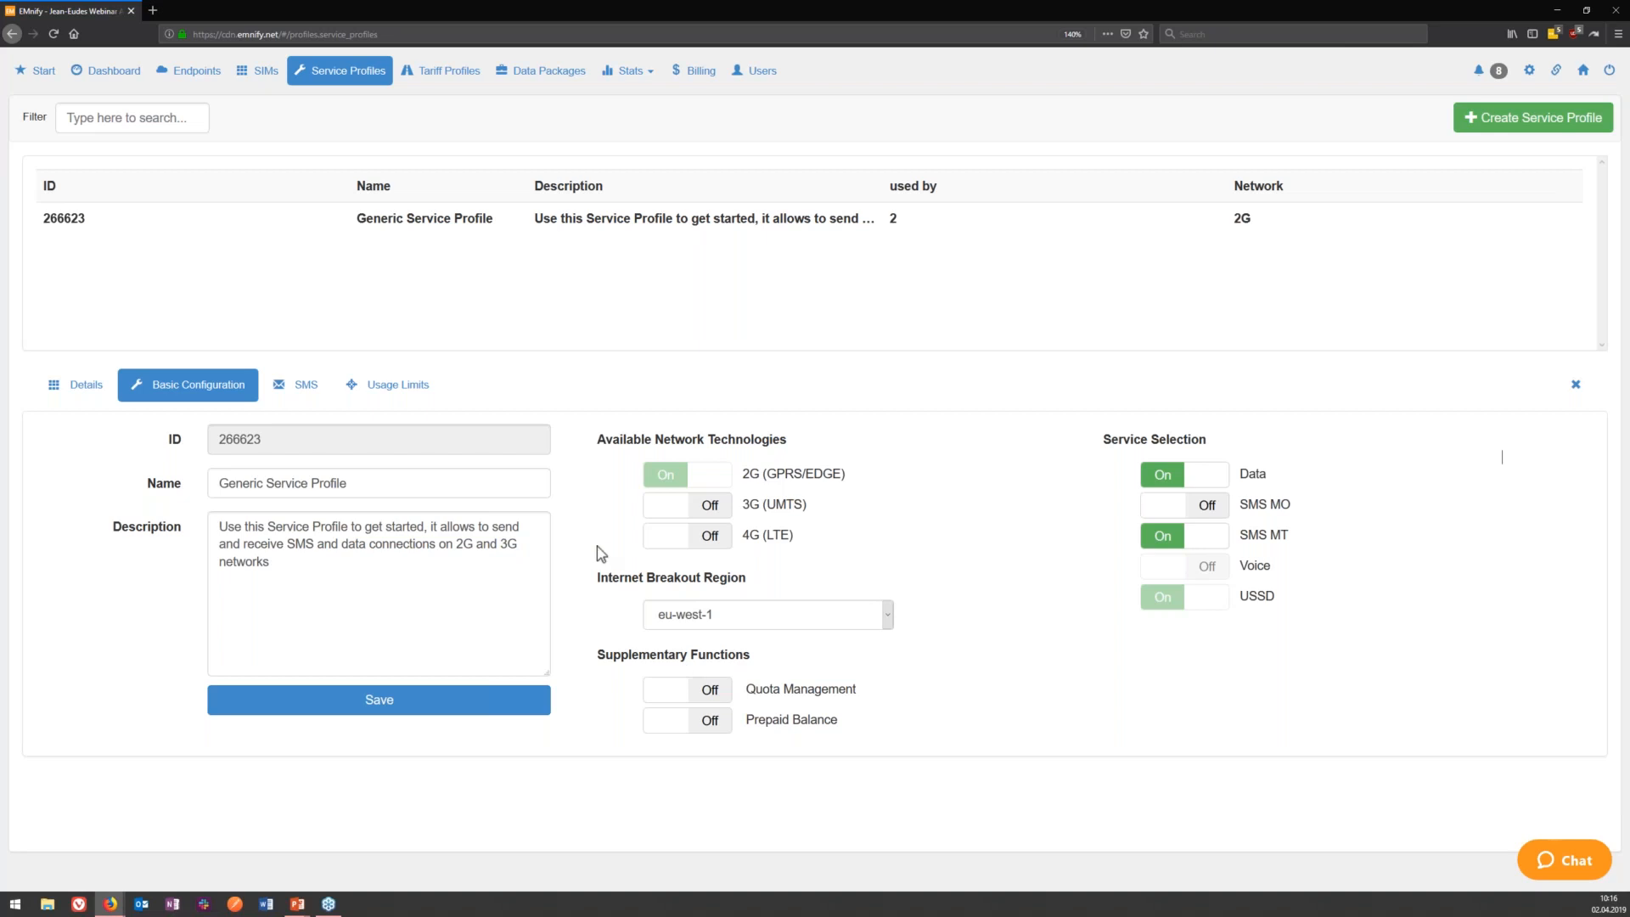
Add a Data usage limit of 50 MB per 1 month to the Generic Service Profile.
left_click(422, 389)
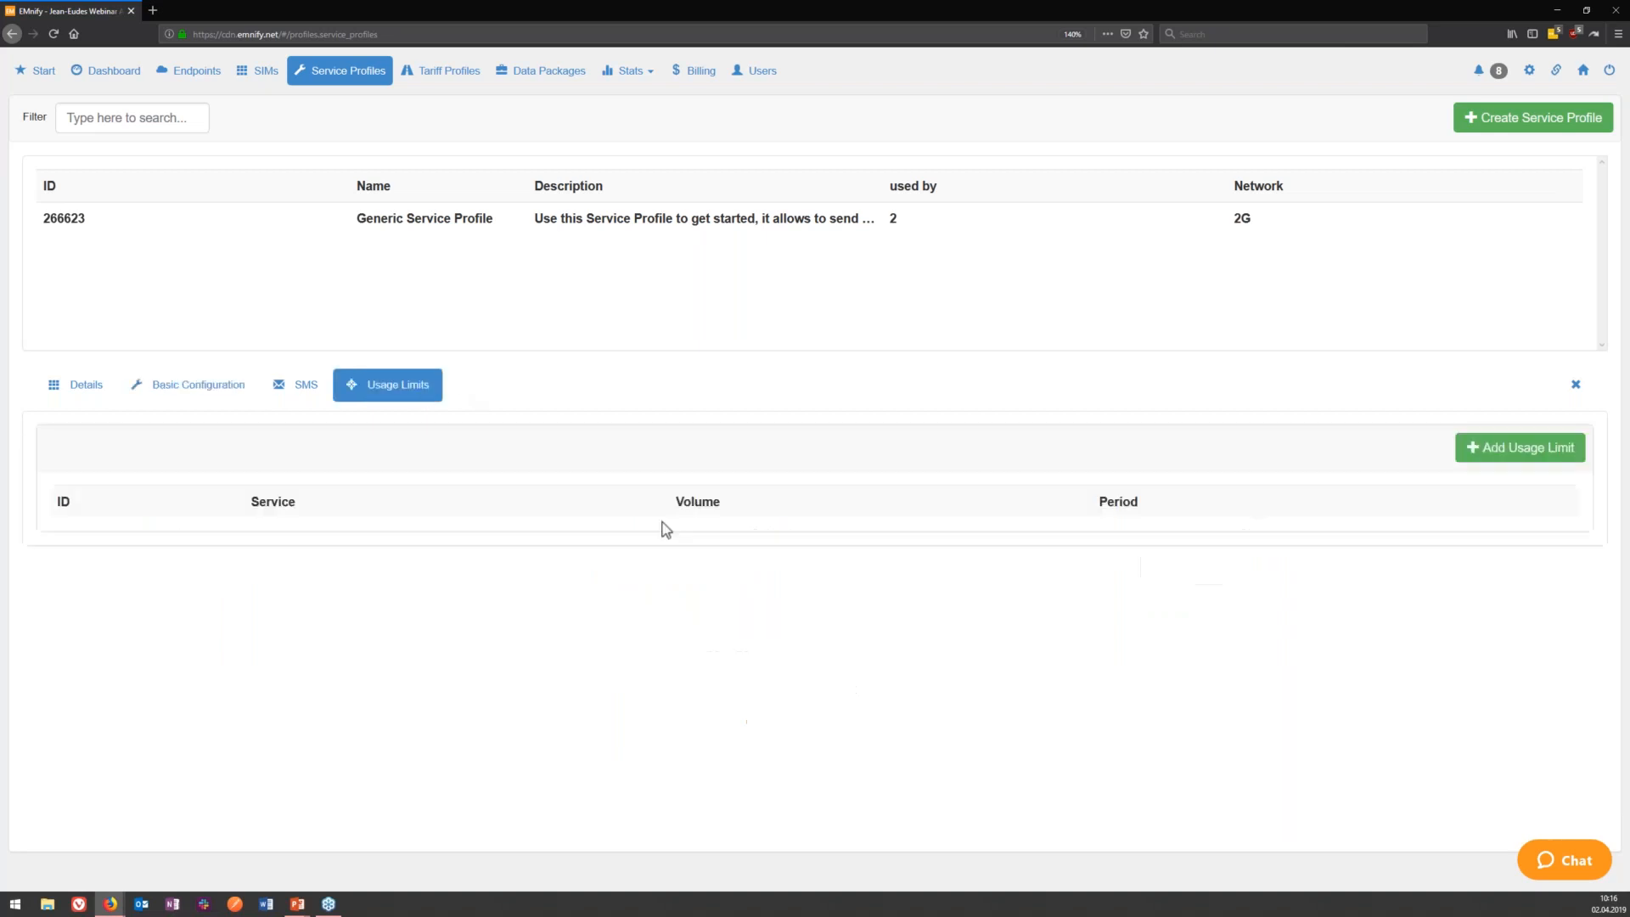
left_click(1506, 450)
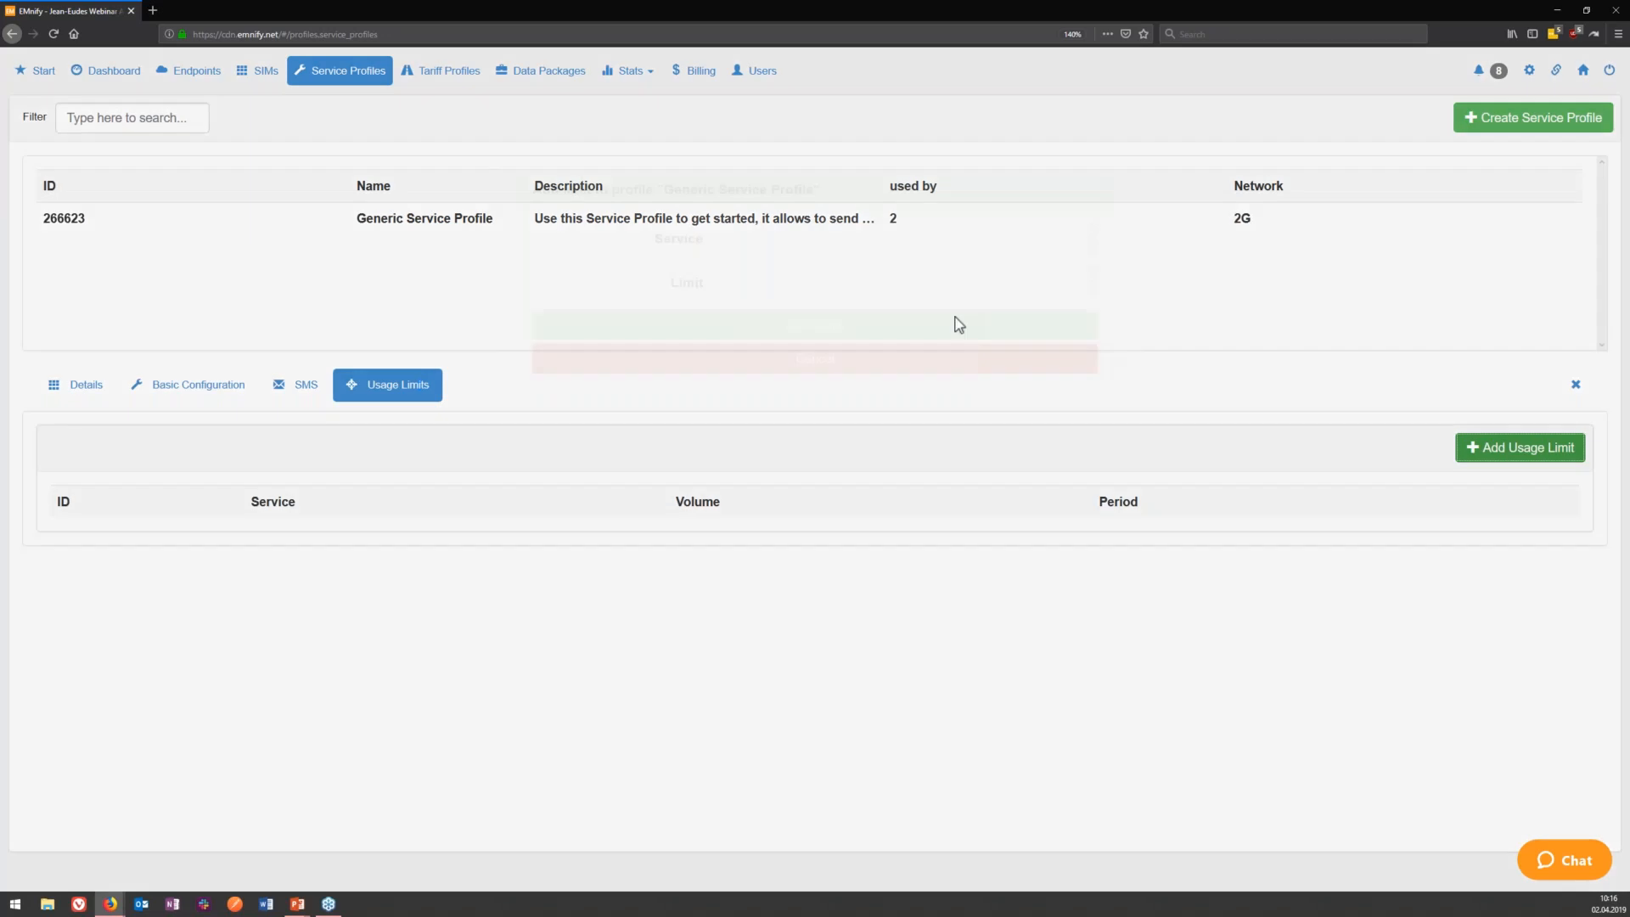
left_click(934, 274)
left_click(883, 339)
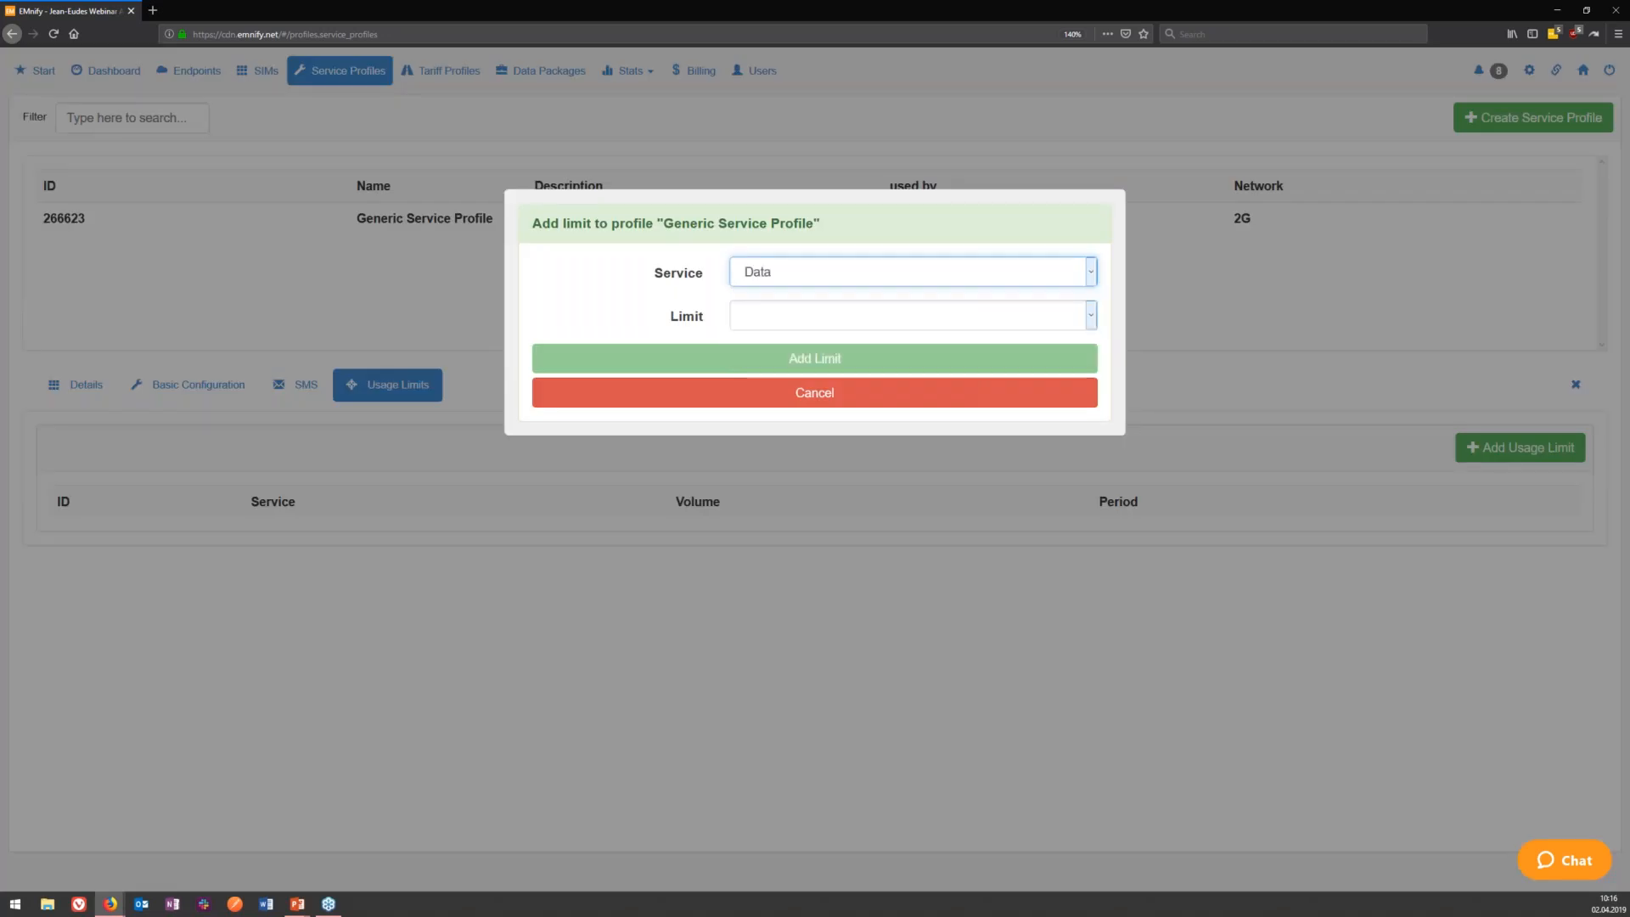
left_click(761, 323)
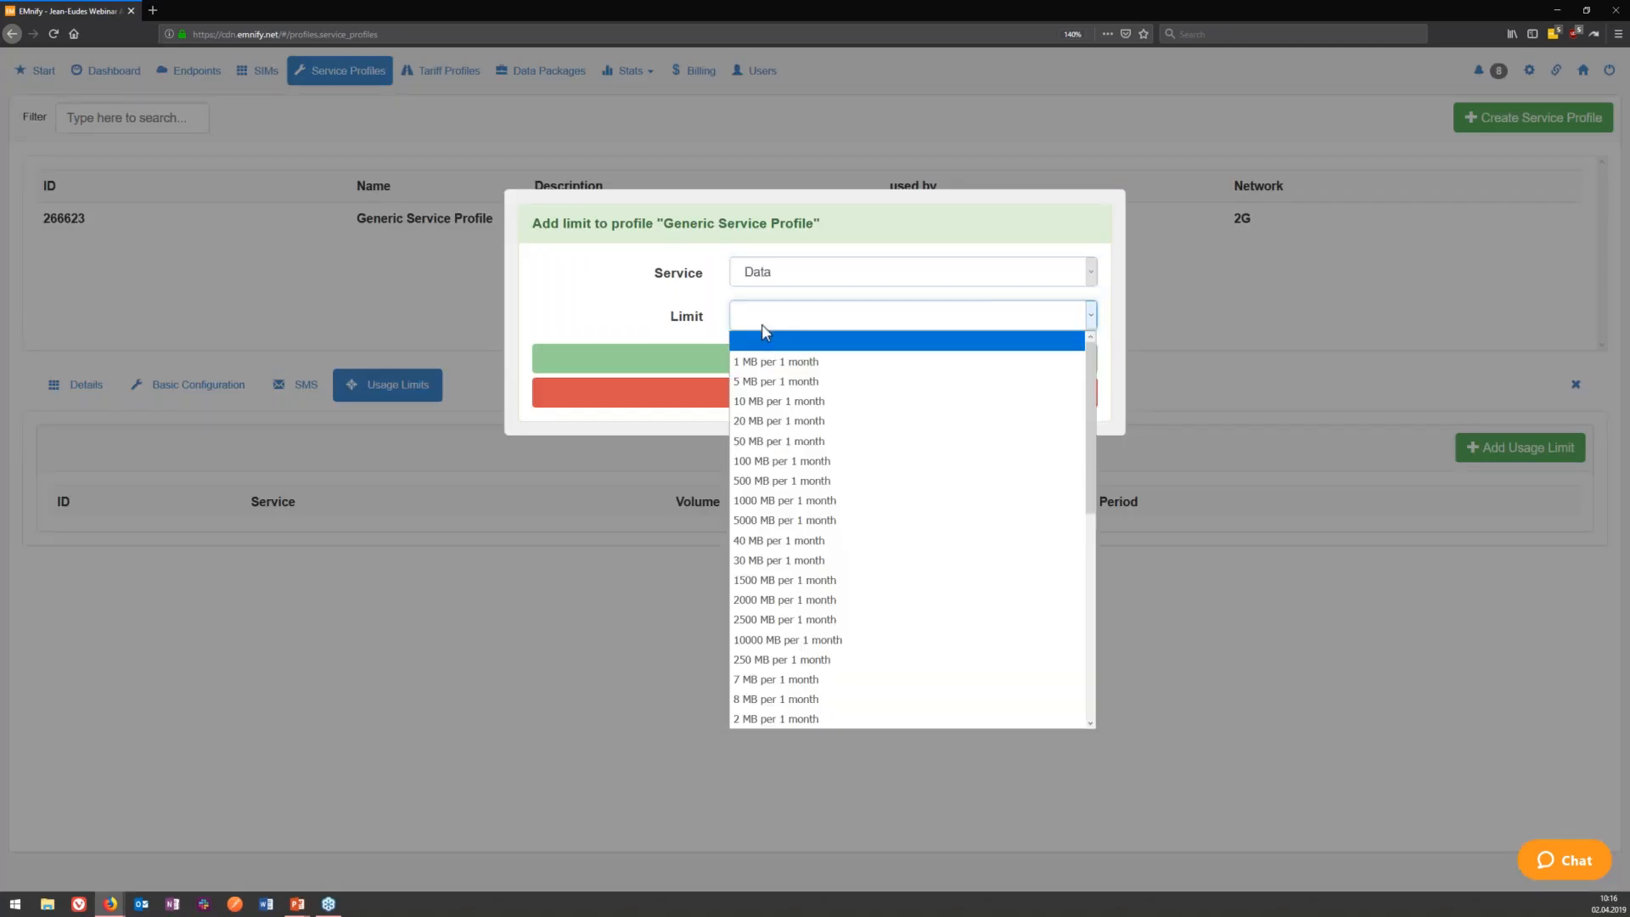
left_click(785, 440)
left_click(782, 365)
left_click(813, 291)
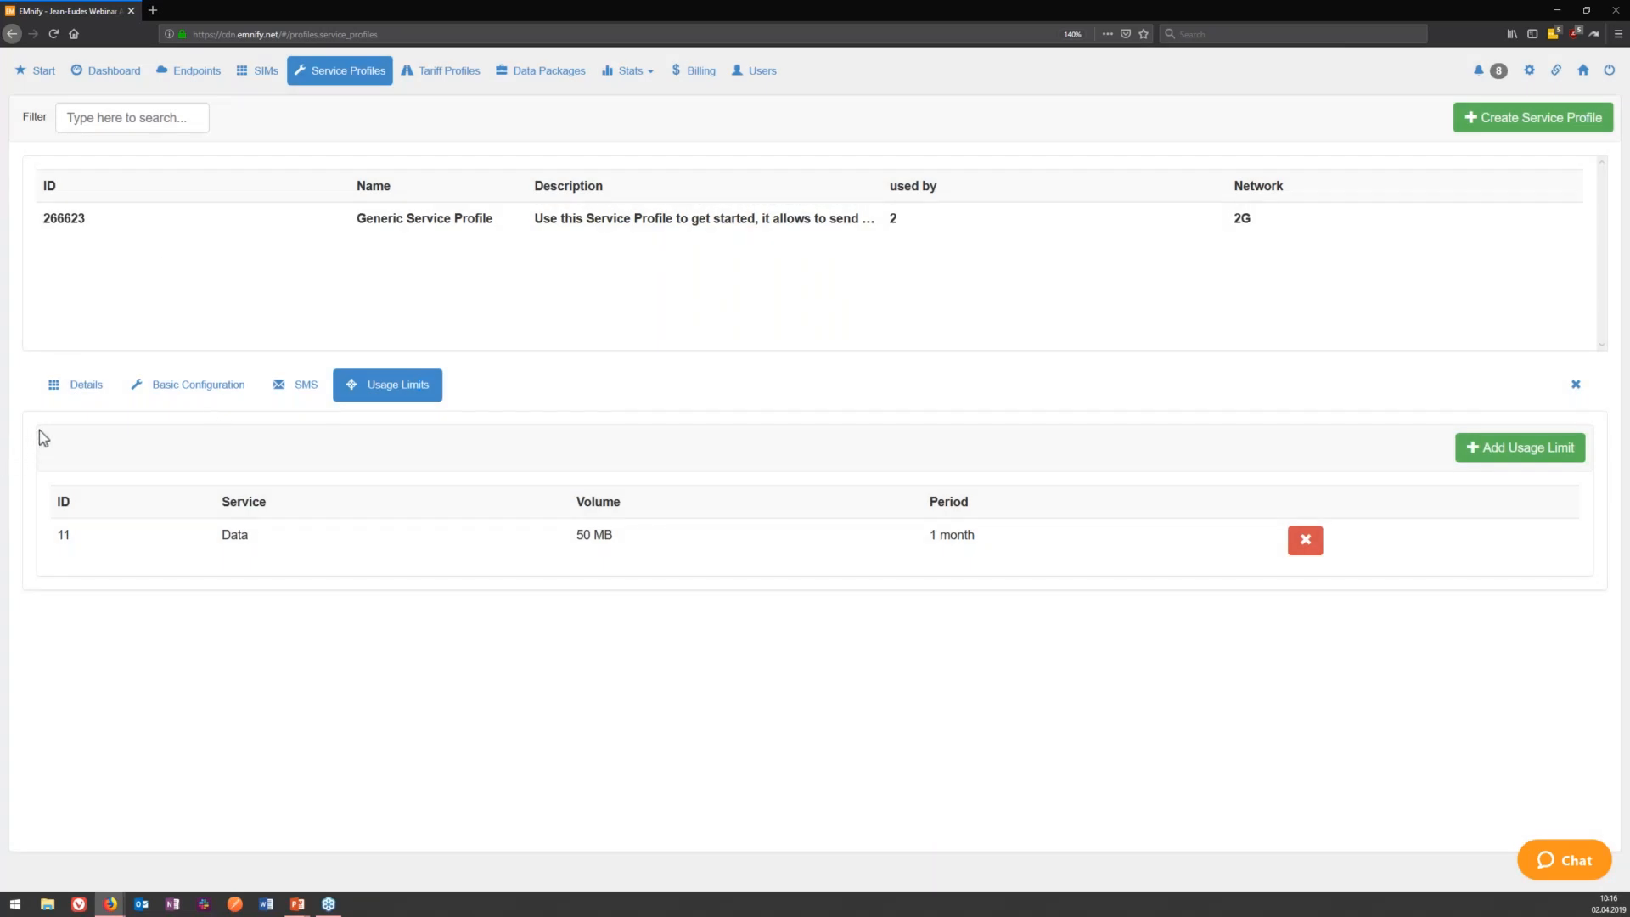
Replace the service profile's name with Testing_SP in its basic configuration.
left_click(158, 392)
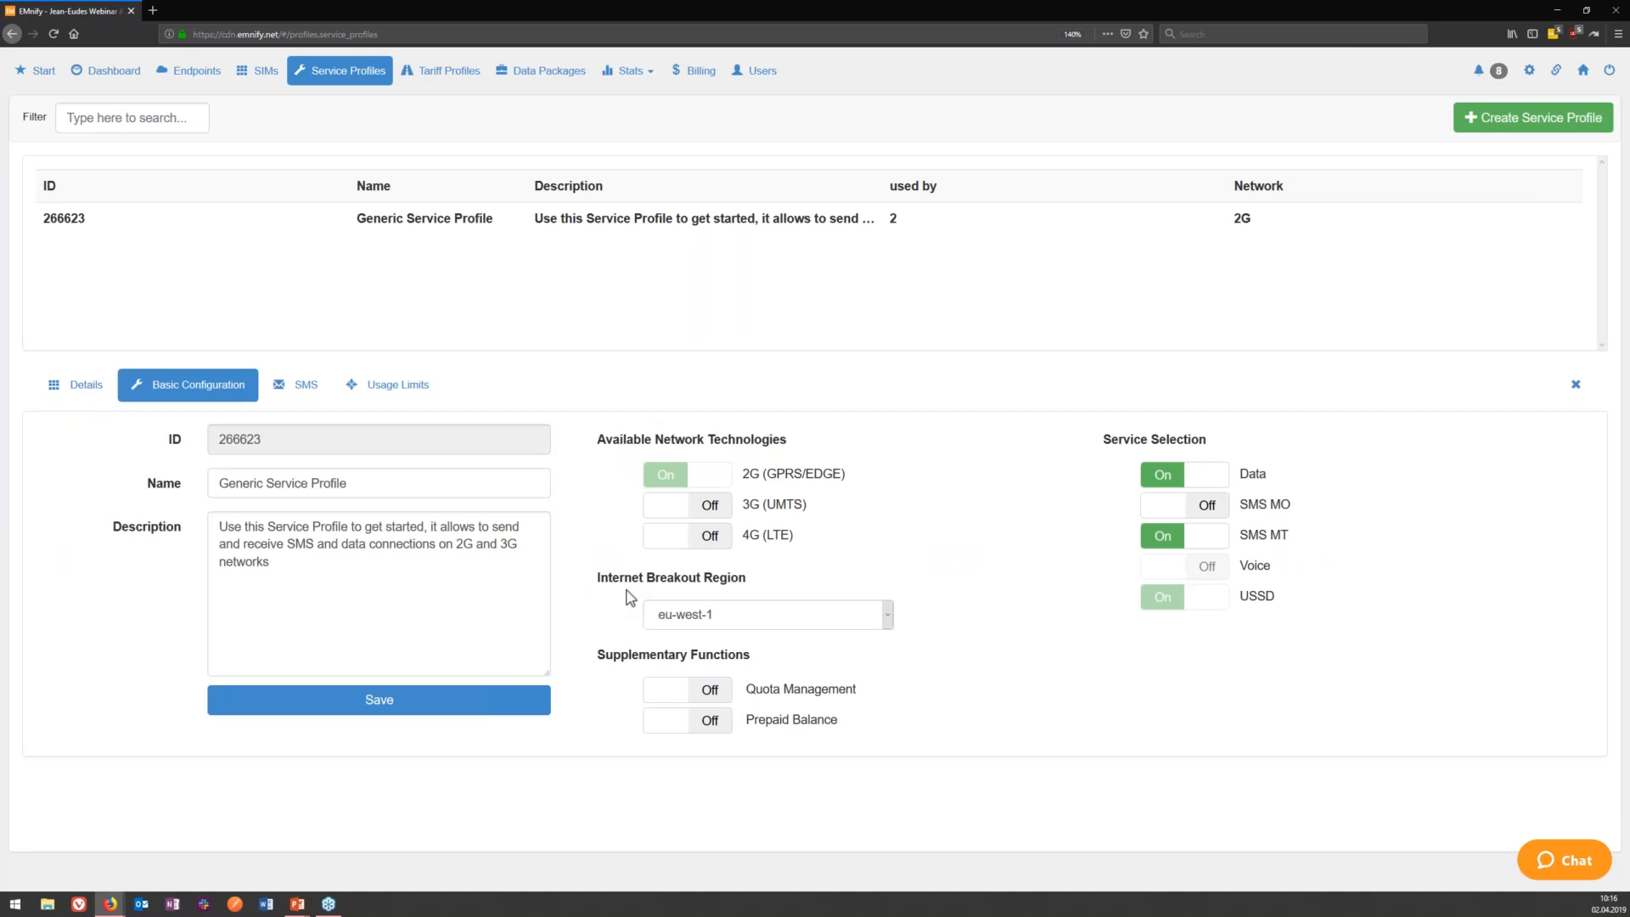
left_click(217, 492)
type("T")
type("estting")
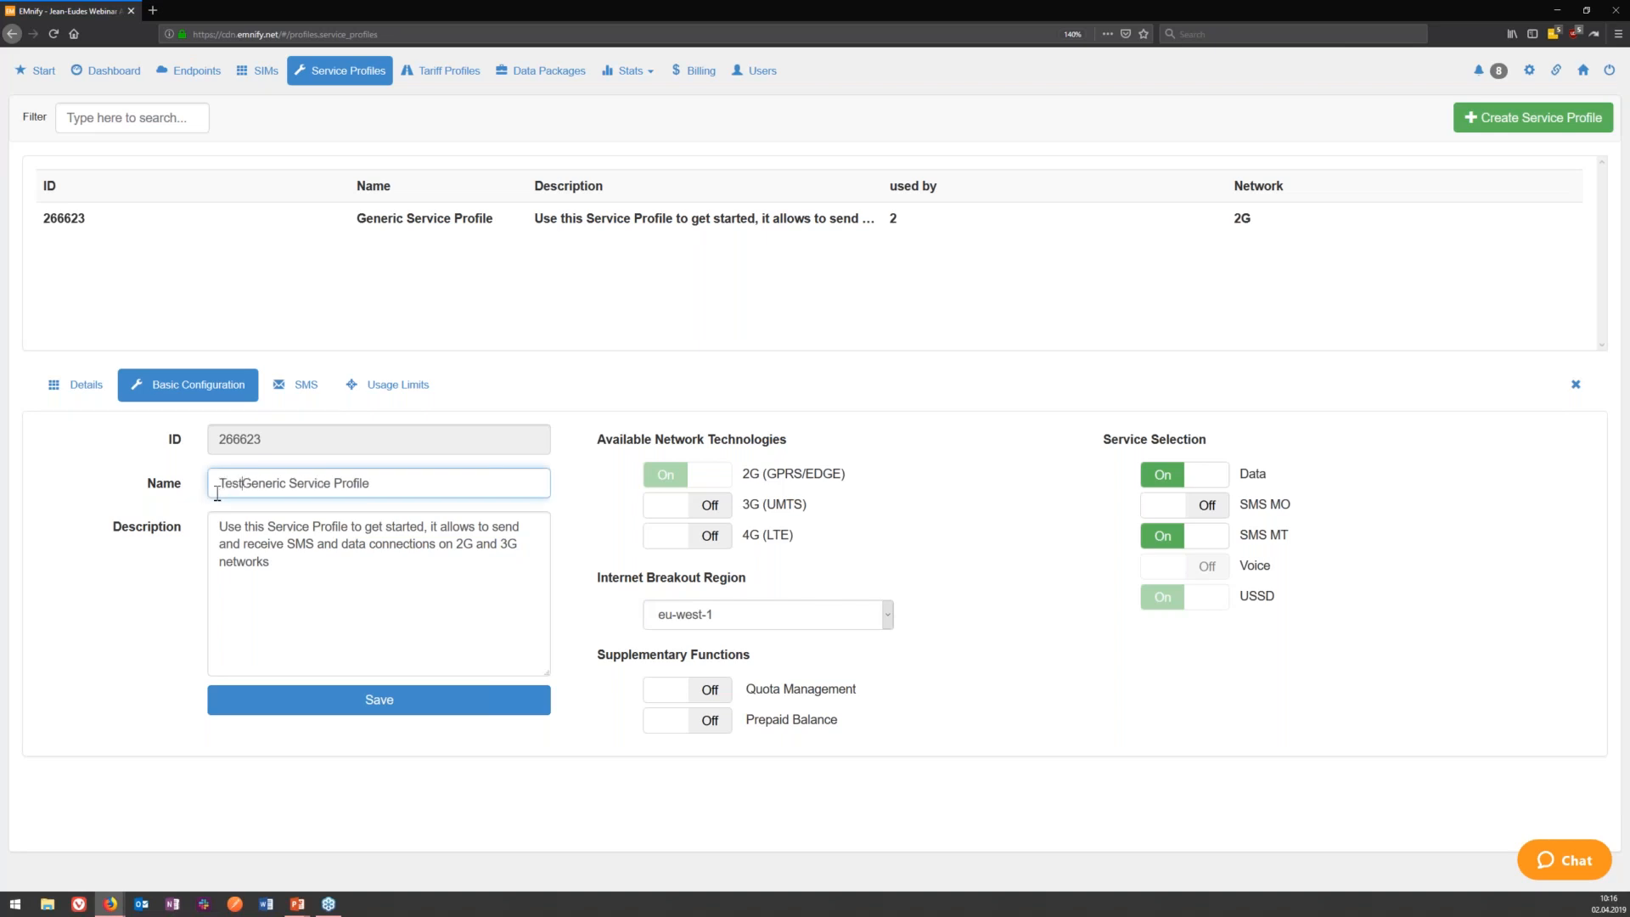
key("BackSpace")
key("BackSpace")
key("BackSpace")
key("BackSpace")
type("ing_SP")
key("Delete")
key("Delete")
key("Delete")
key("Delete")
key("Delete")
key("Delete")
key("Delete")
key("Delete")
key("Delete")
key("Delete")
key("Delete")
key("Delete")
key("Delete")
key("Delete")
key("Delete")
key("Delete")
key("Delete")
key("Delete")
key("Delete")
key("Delete")
Replace the service profile's description with "2G only, SMS MT and data limit" and save the configuration.
left_click(300, 579)
key("ctrl+a")
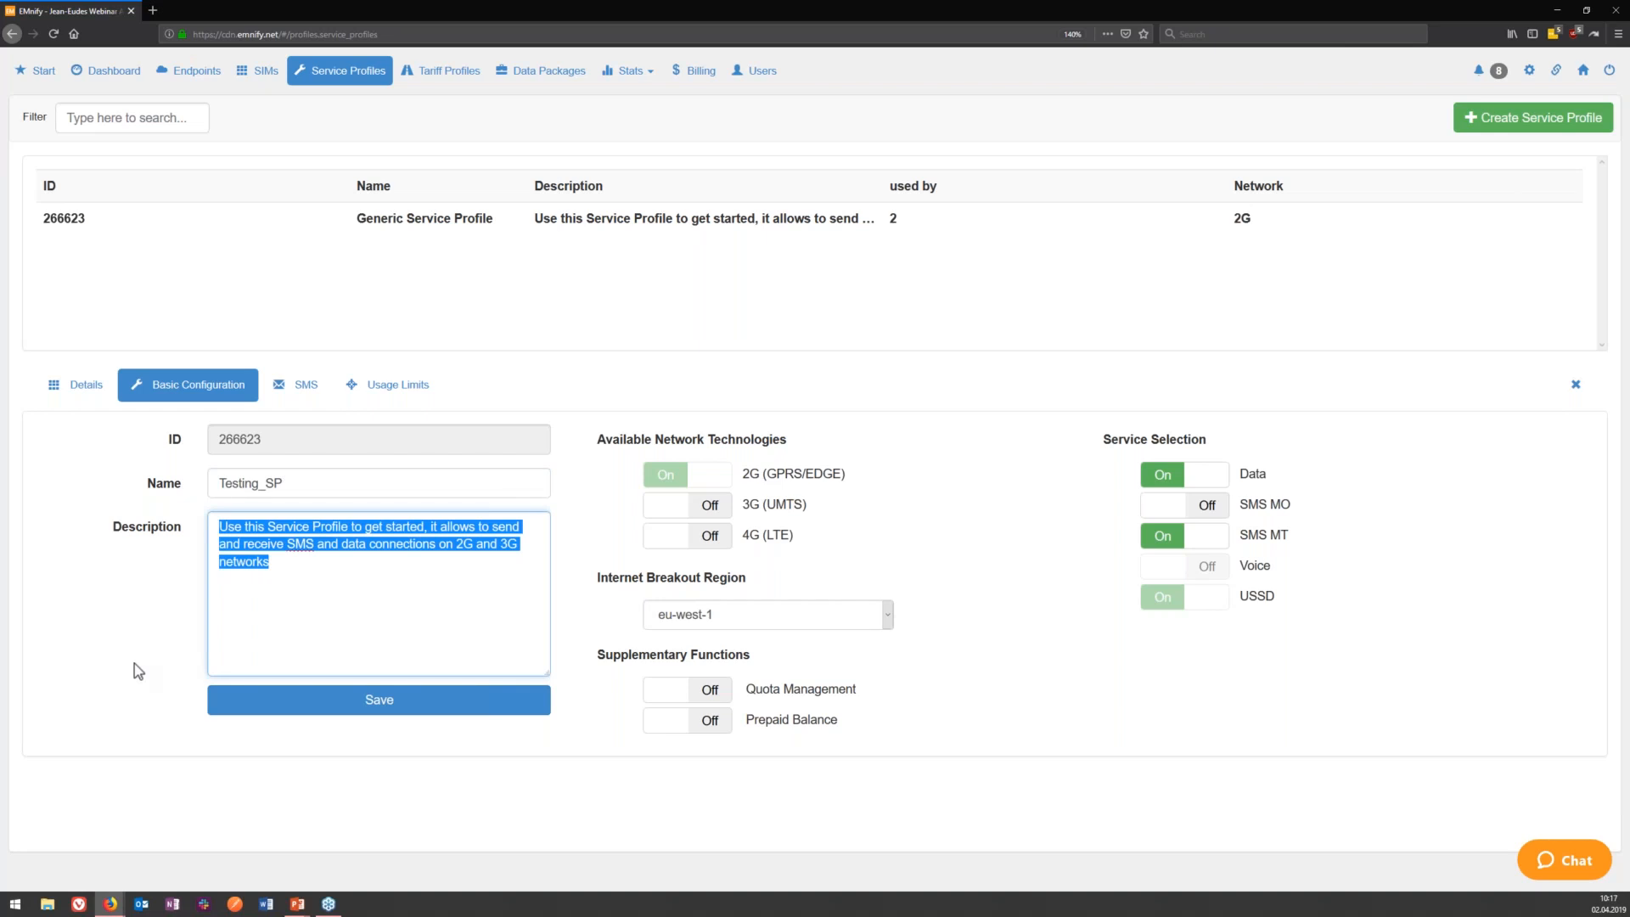
type("2G only")
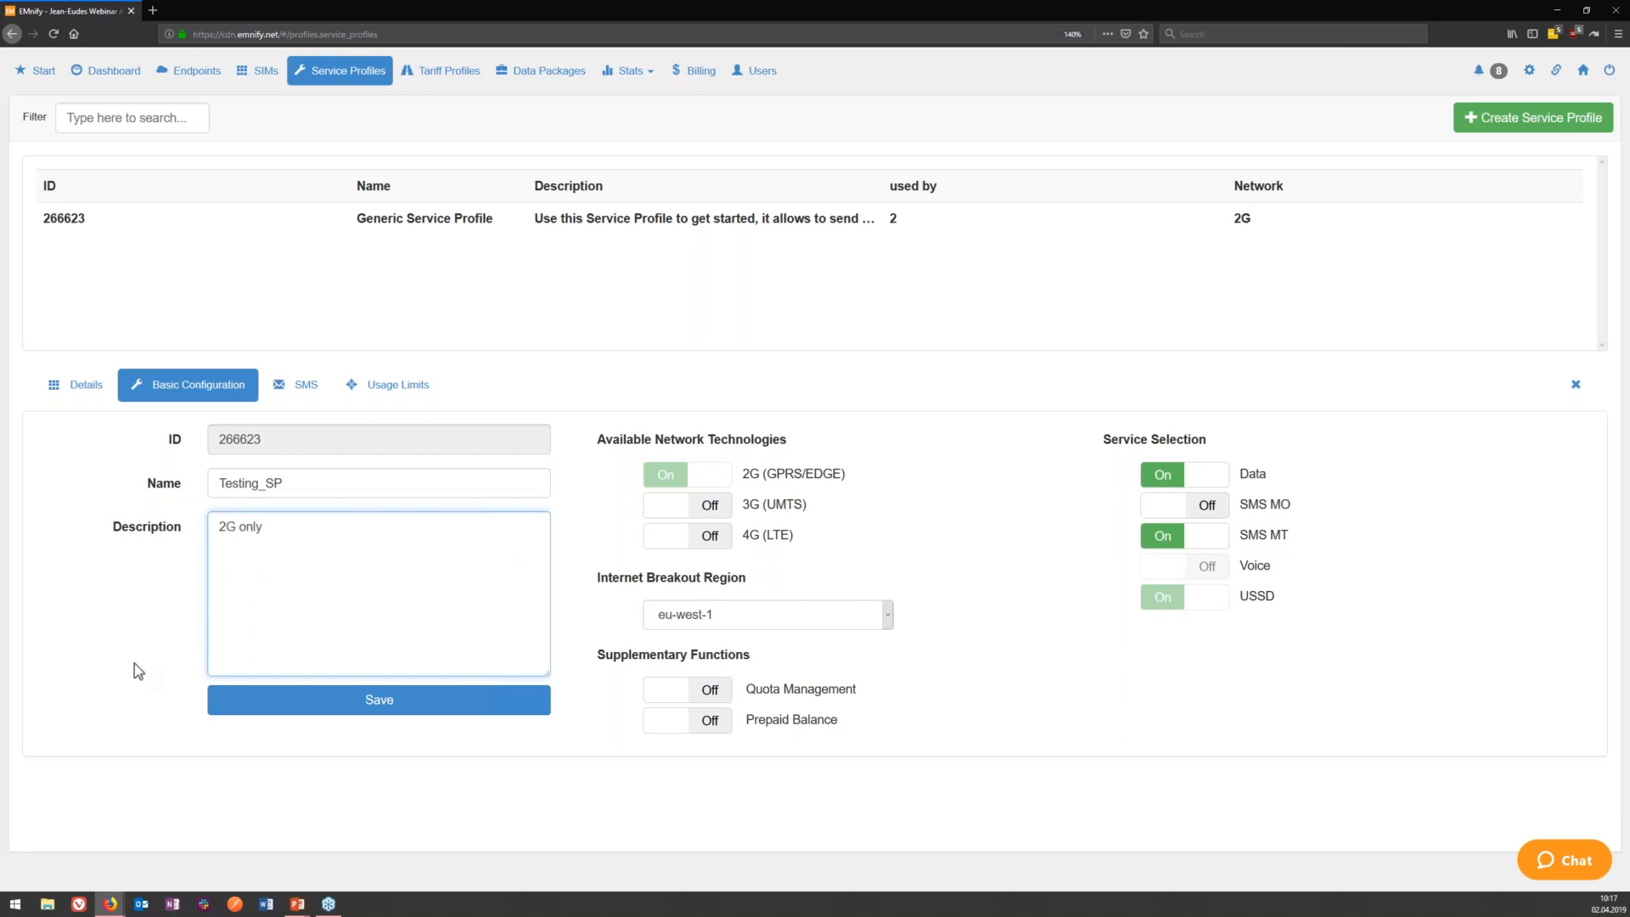
type(", SMS MT and data limit")
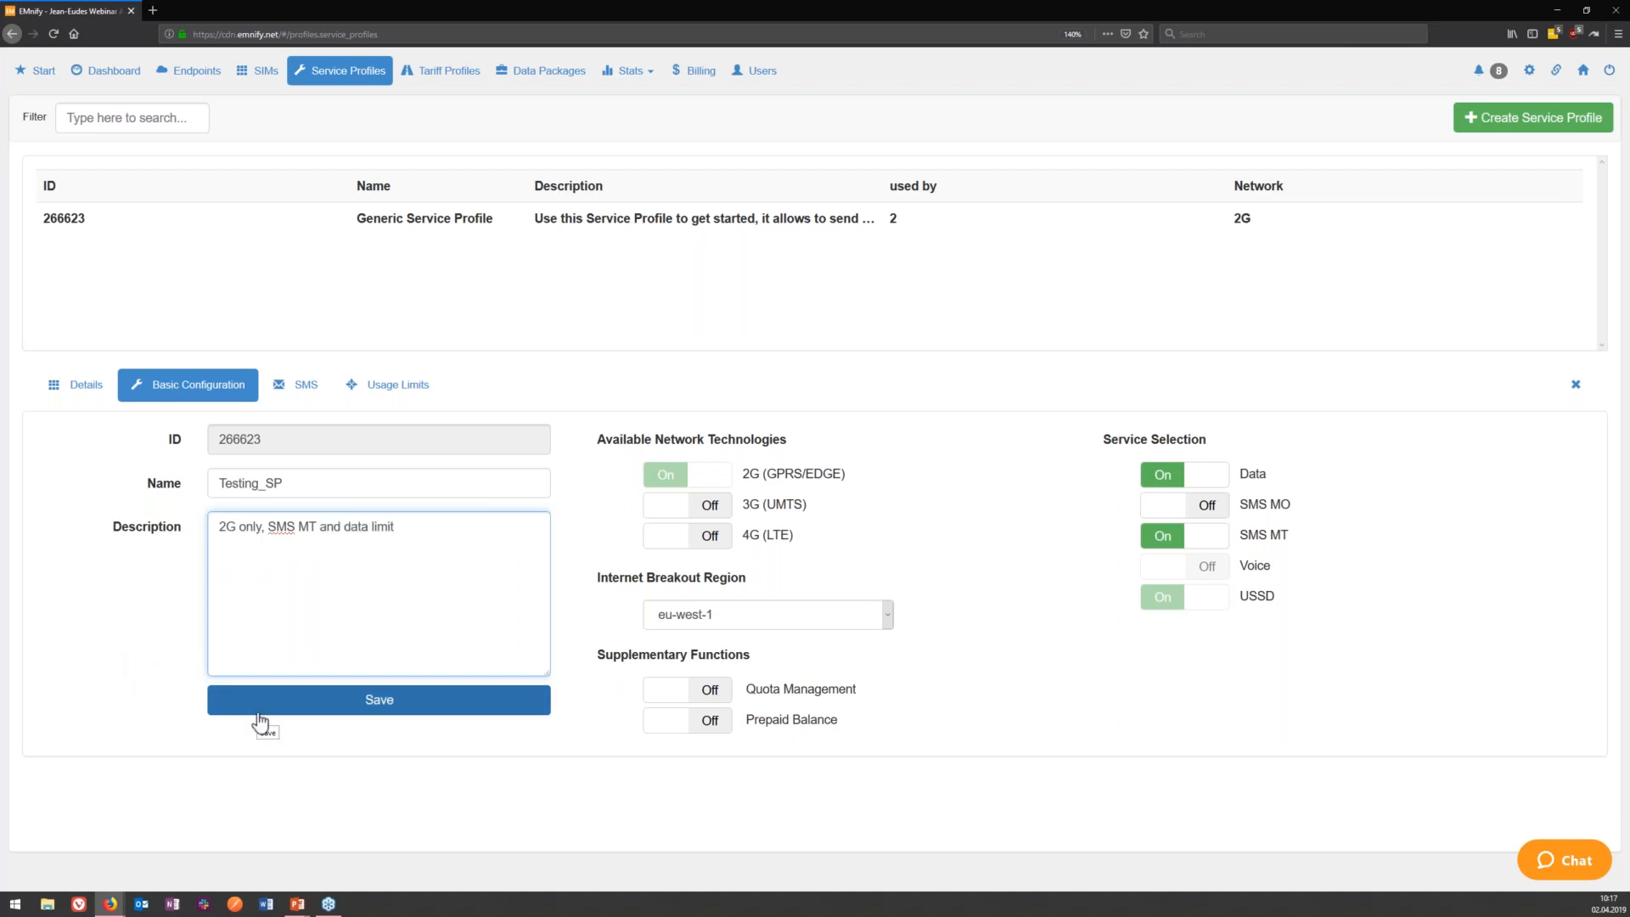
left_click(261, 701)
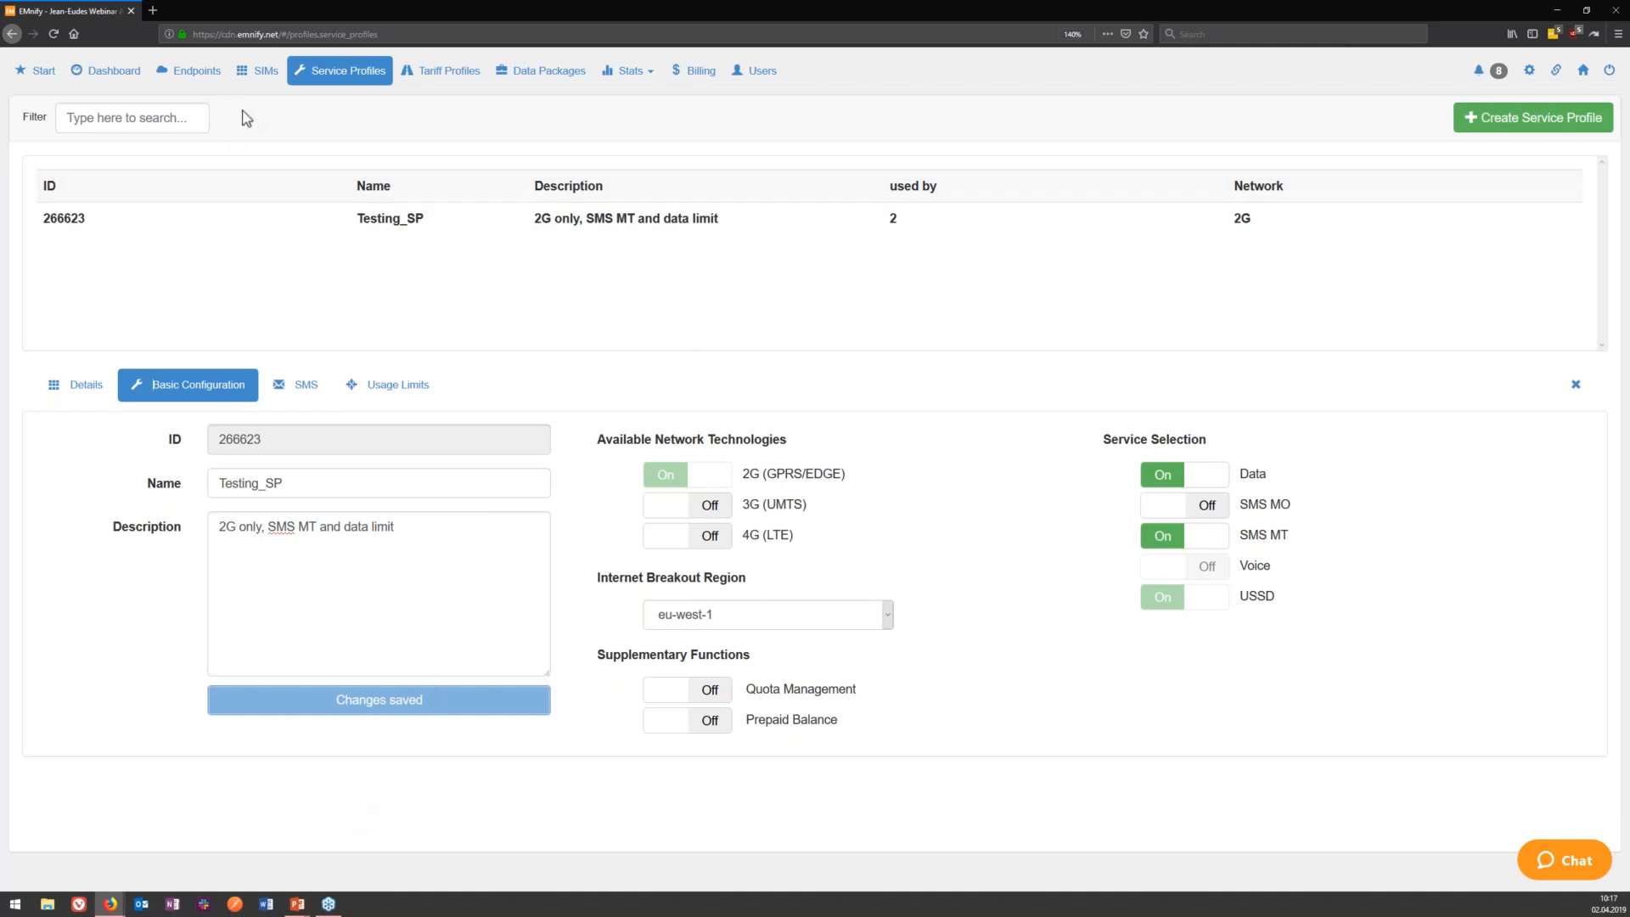
Open the details of the endpoint Project_Name to check its assigned service profile, services and data limit.
left_click(196, 73)
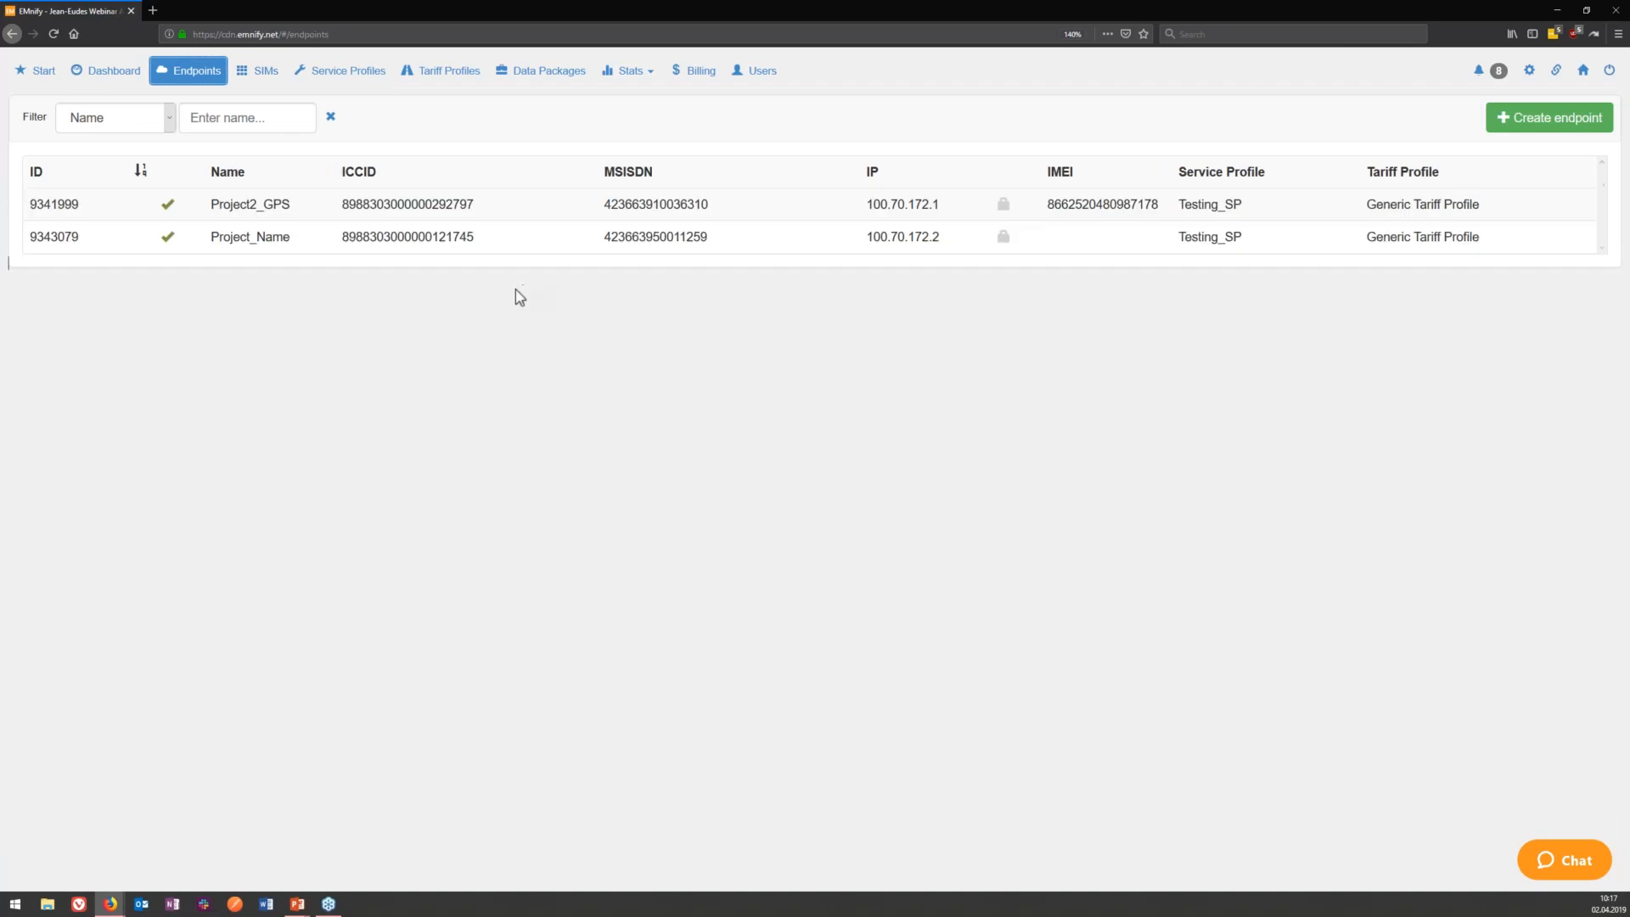
left_click(439, 237)
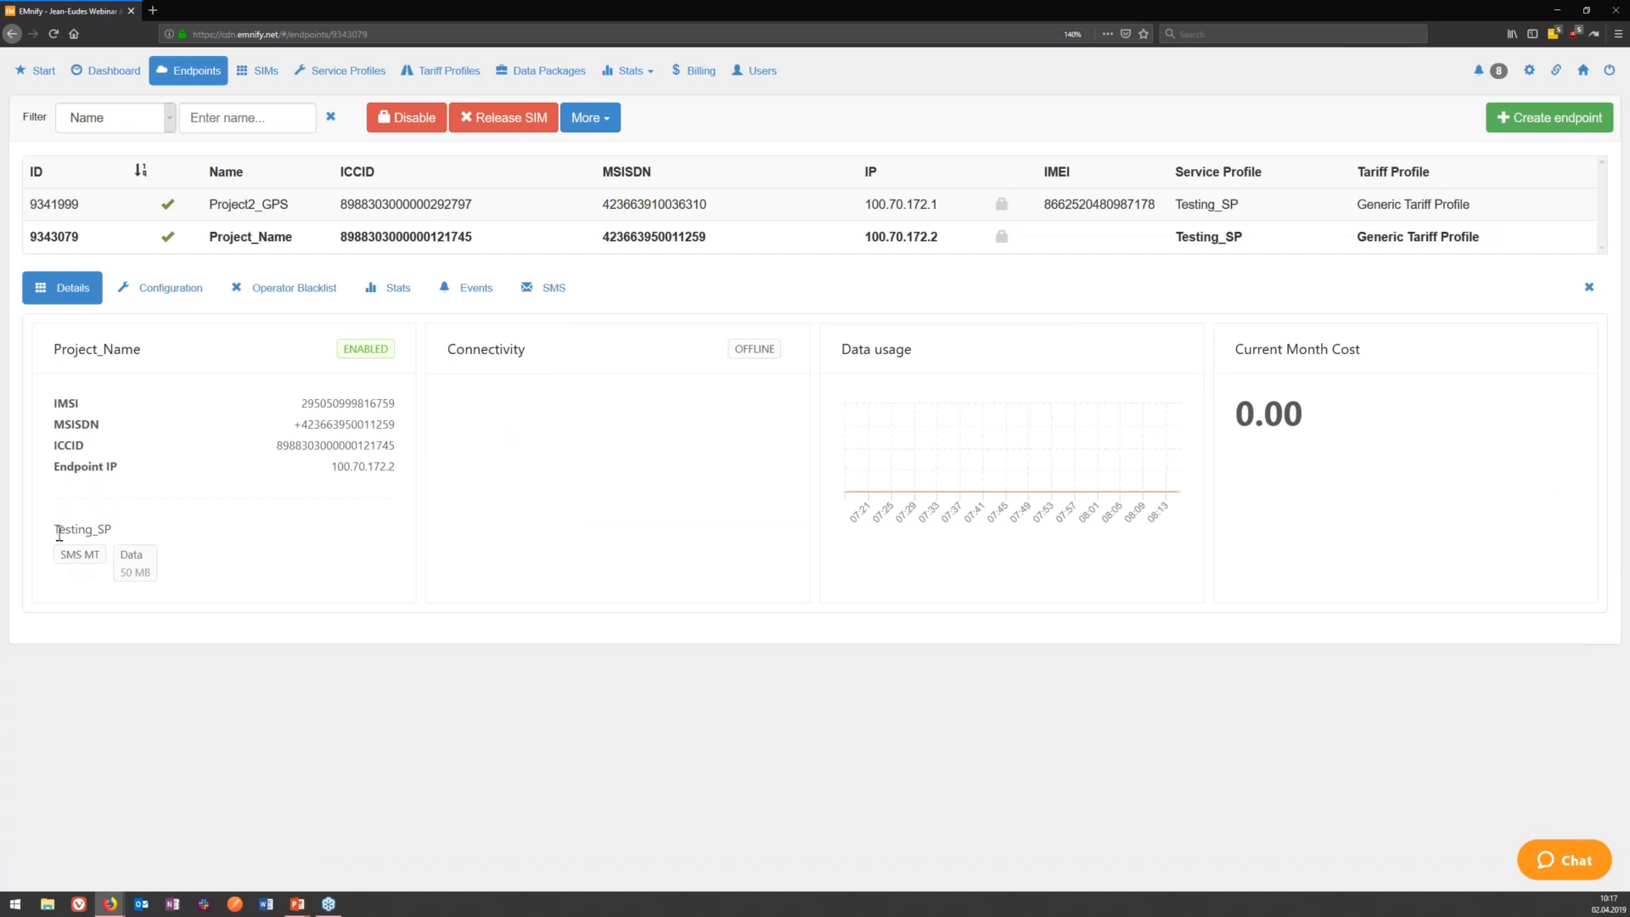
Check the service profile assigned to the endpoint Project_Name and view it in the list of service profiles.
left_click_drag(56, 531, 112, 531)
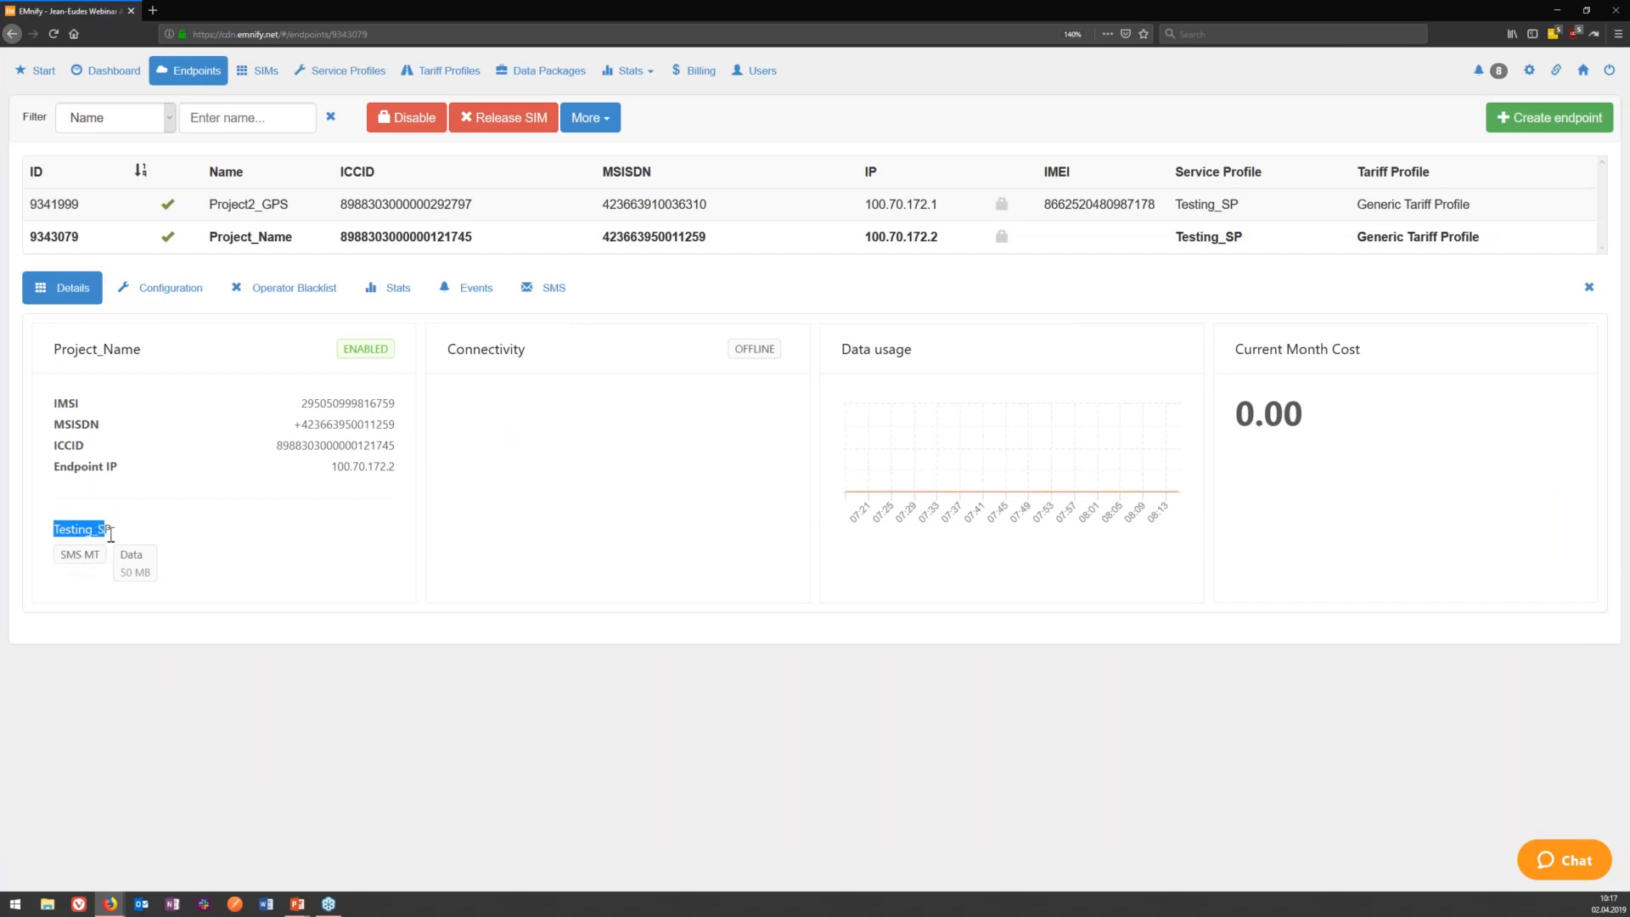
left_click(241, 740)
left_click(349, 75)
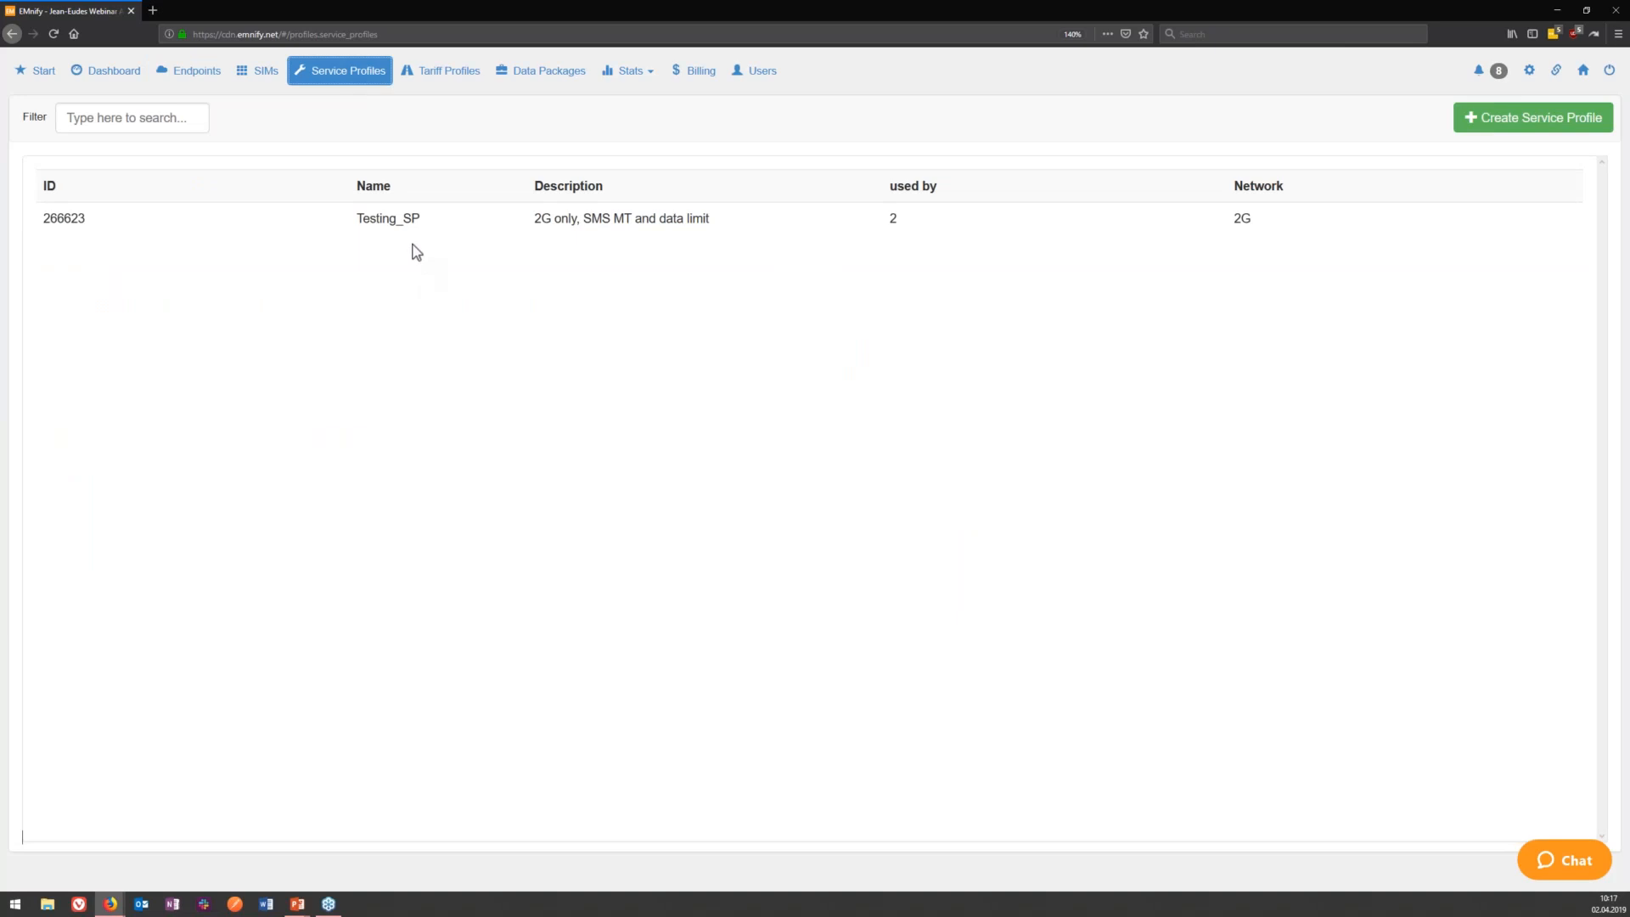
Open the rate zones of the Generic Tariff Profile and examine the zone prices and covered countries.
left_click(440, 75)
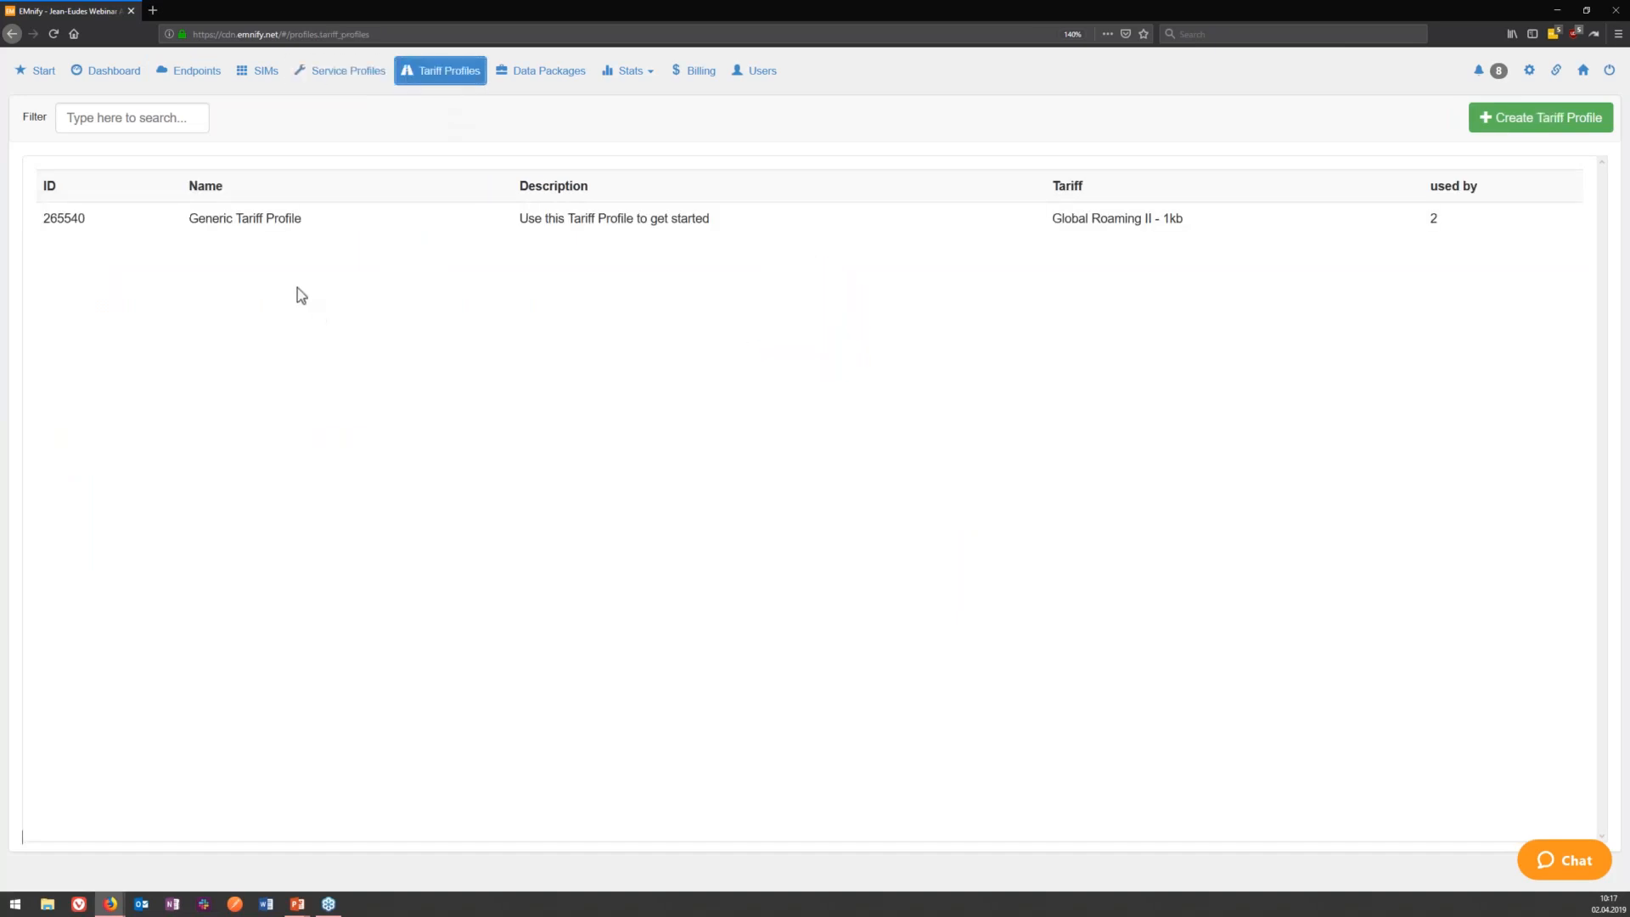
left_click(233, 214)
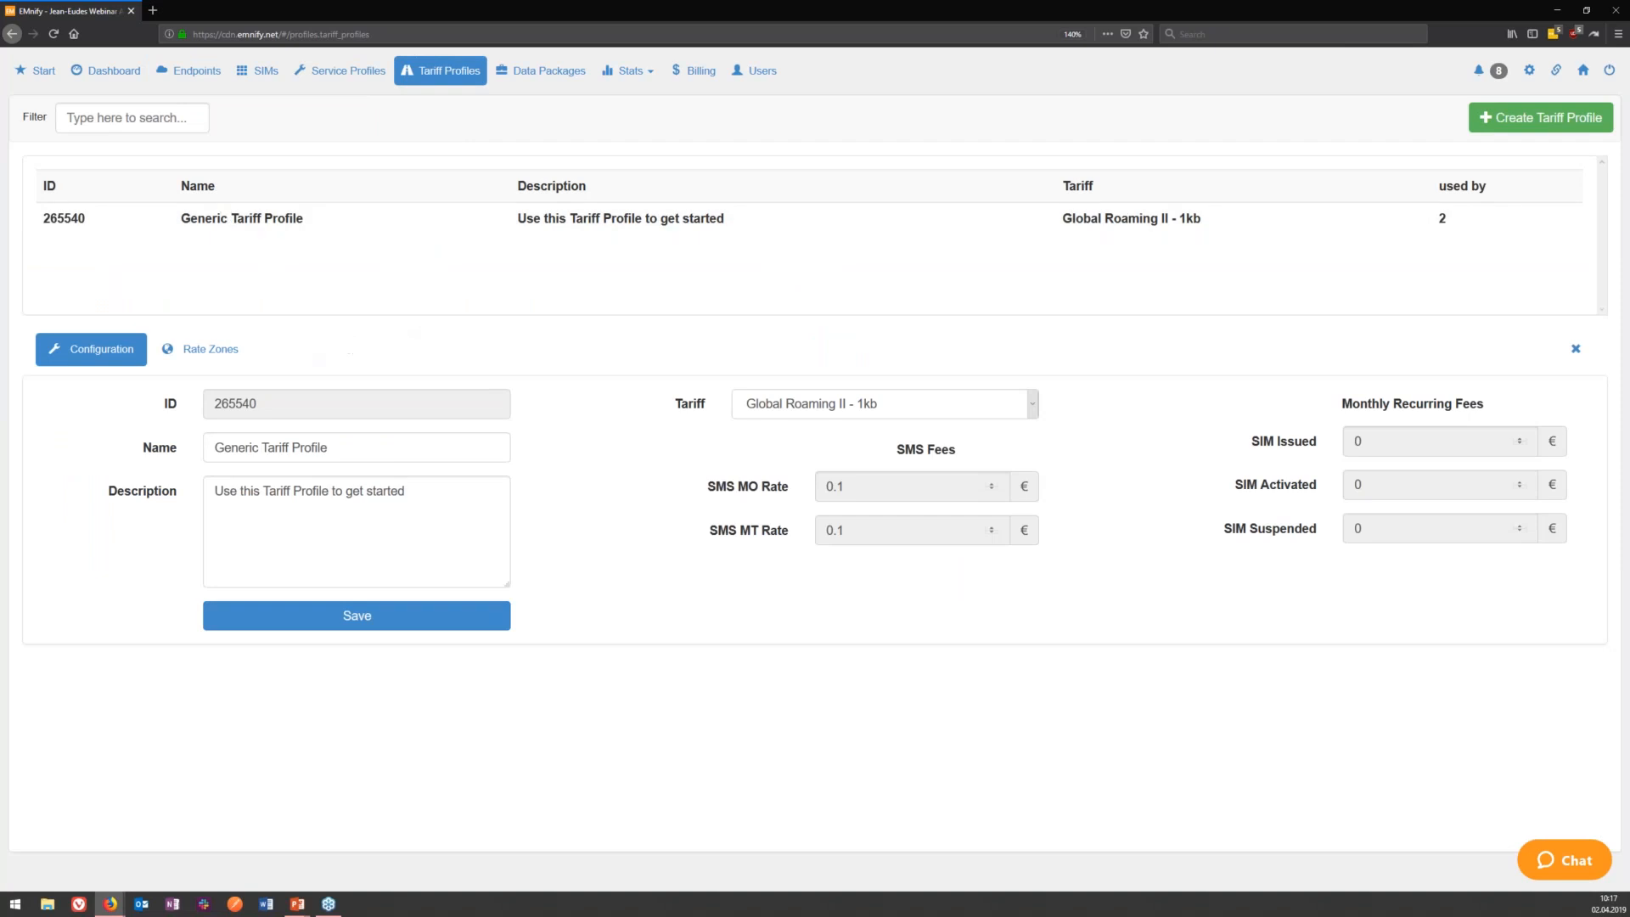
left_click(203, 351)
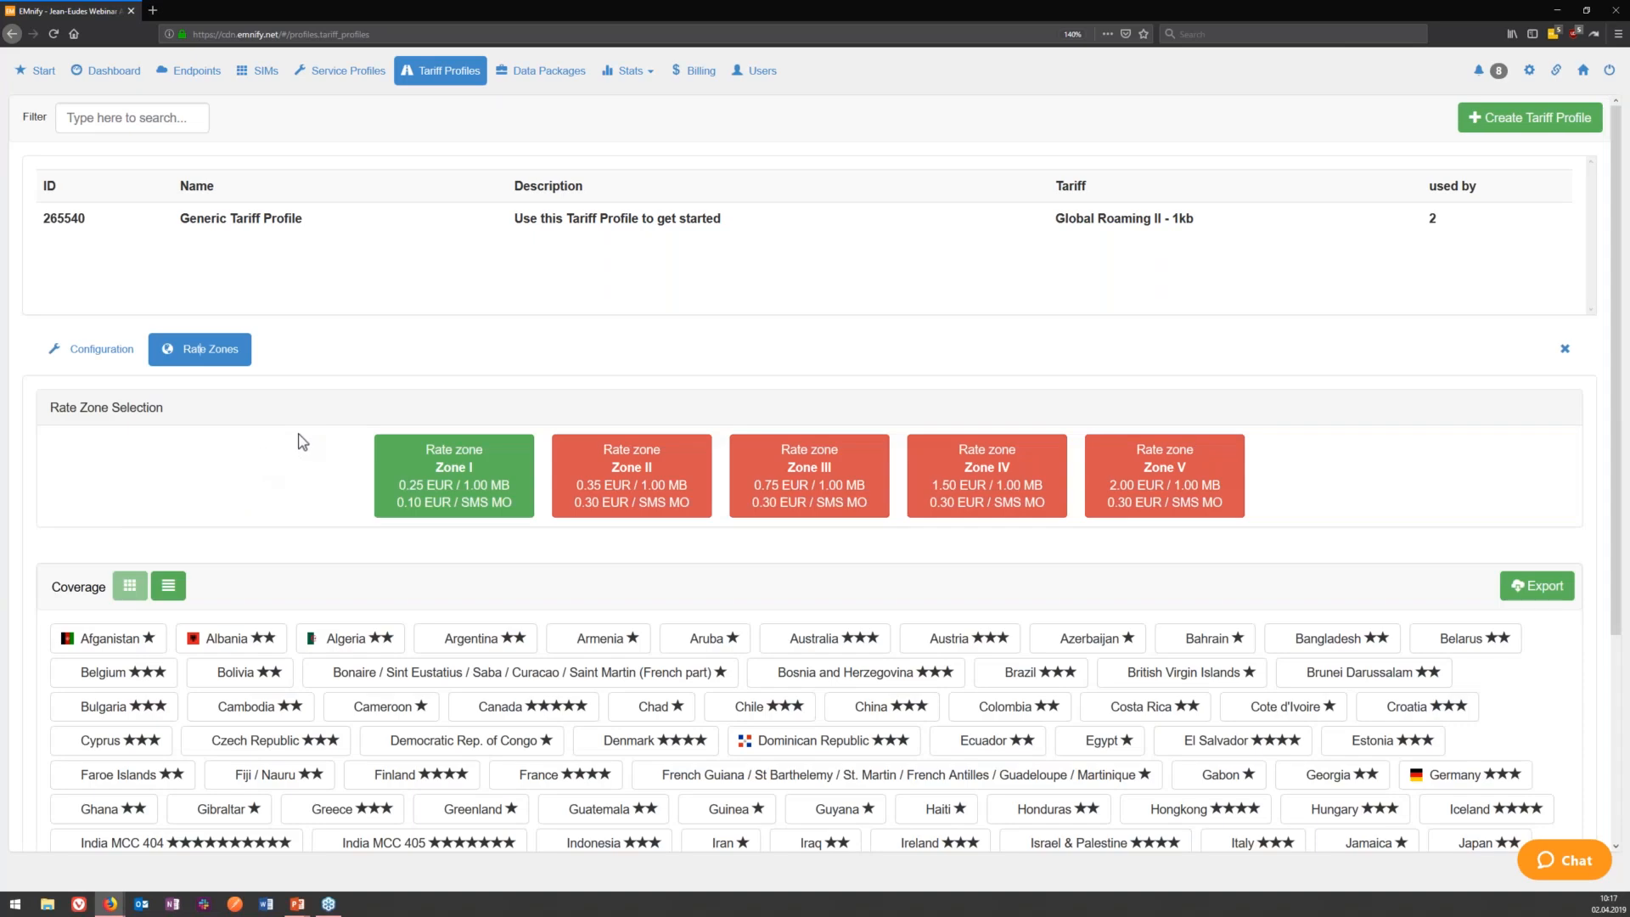
scroll(302, 443, "down", 1)
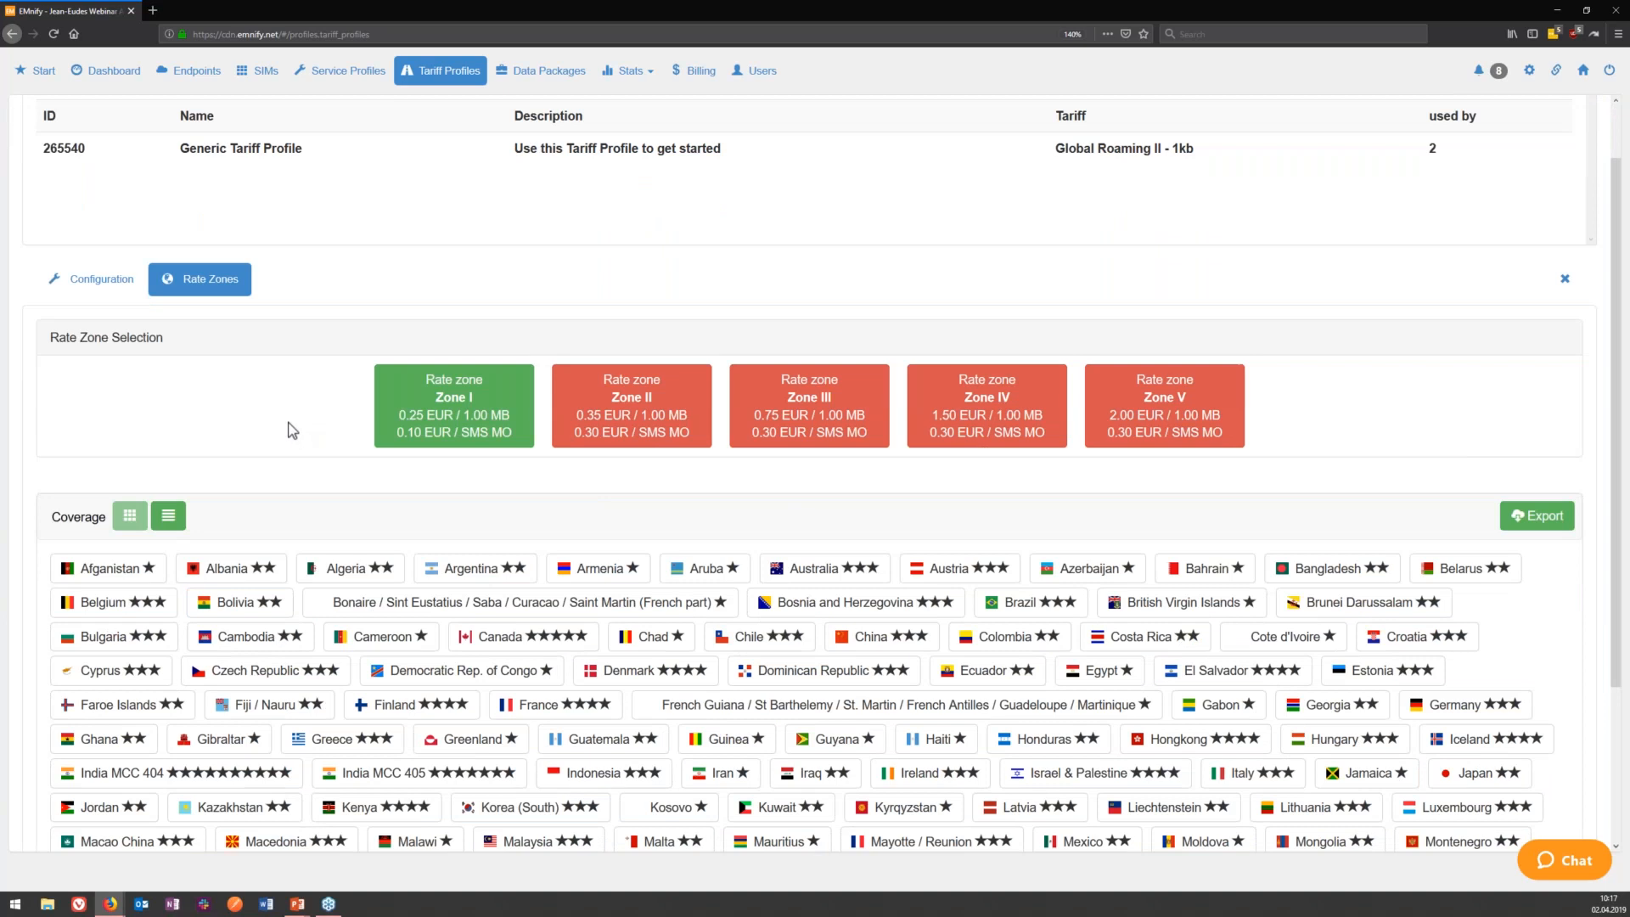
scroll(291, 430, "down", 1)
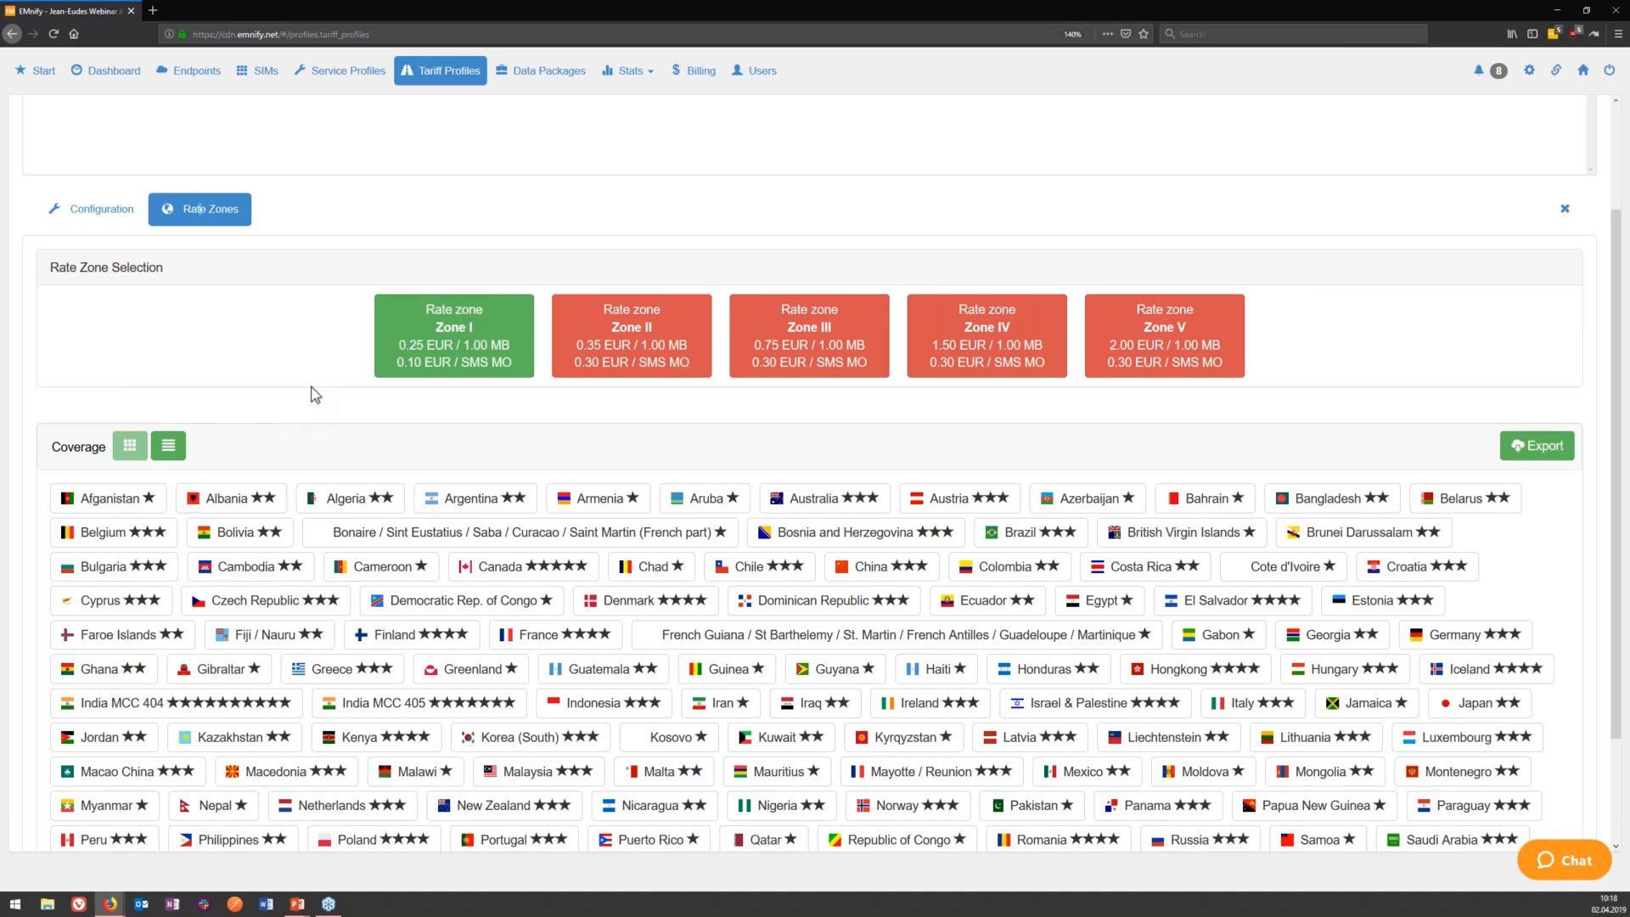
scroll(314, 395, "down", 2)
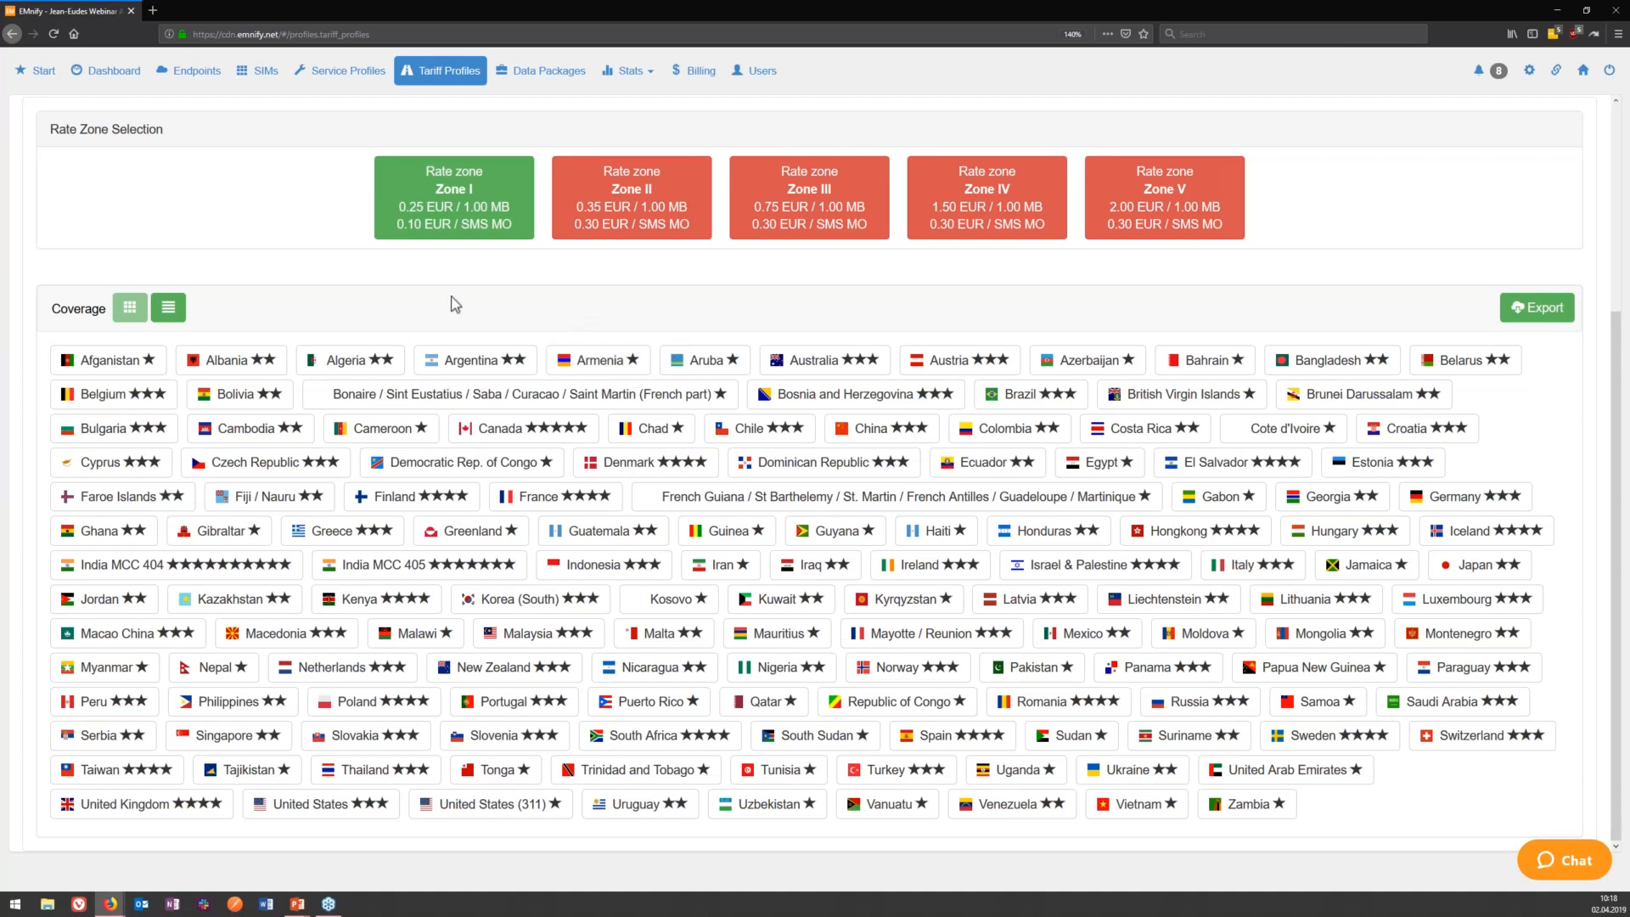
Show the tariff's coverage as a detailed list to examine the operators and rate zones per country.
left_click(169, 307)
left_click(157, 319)
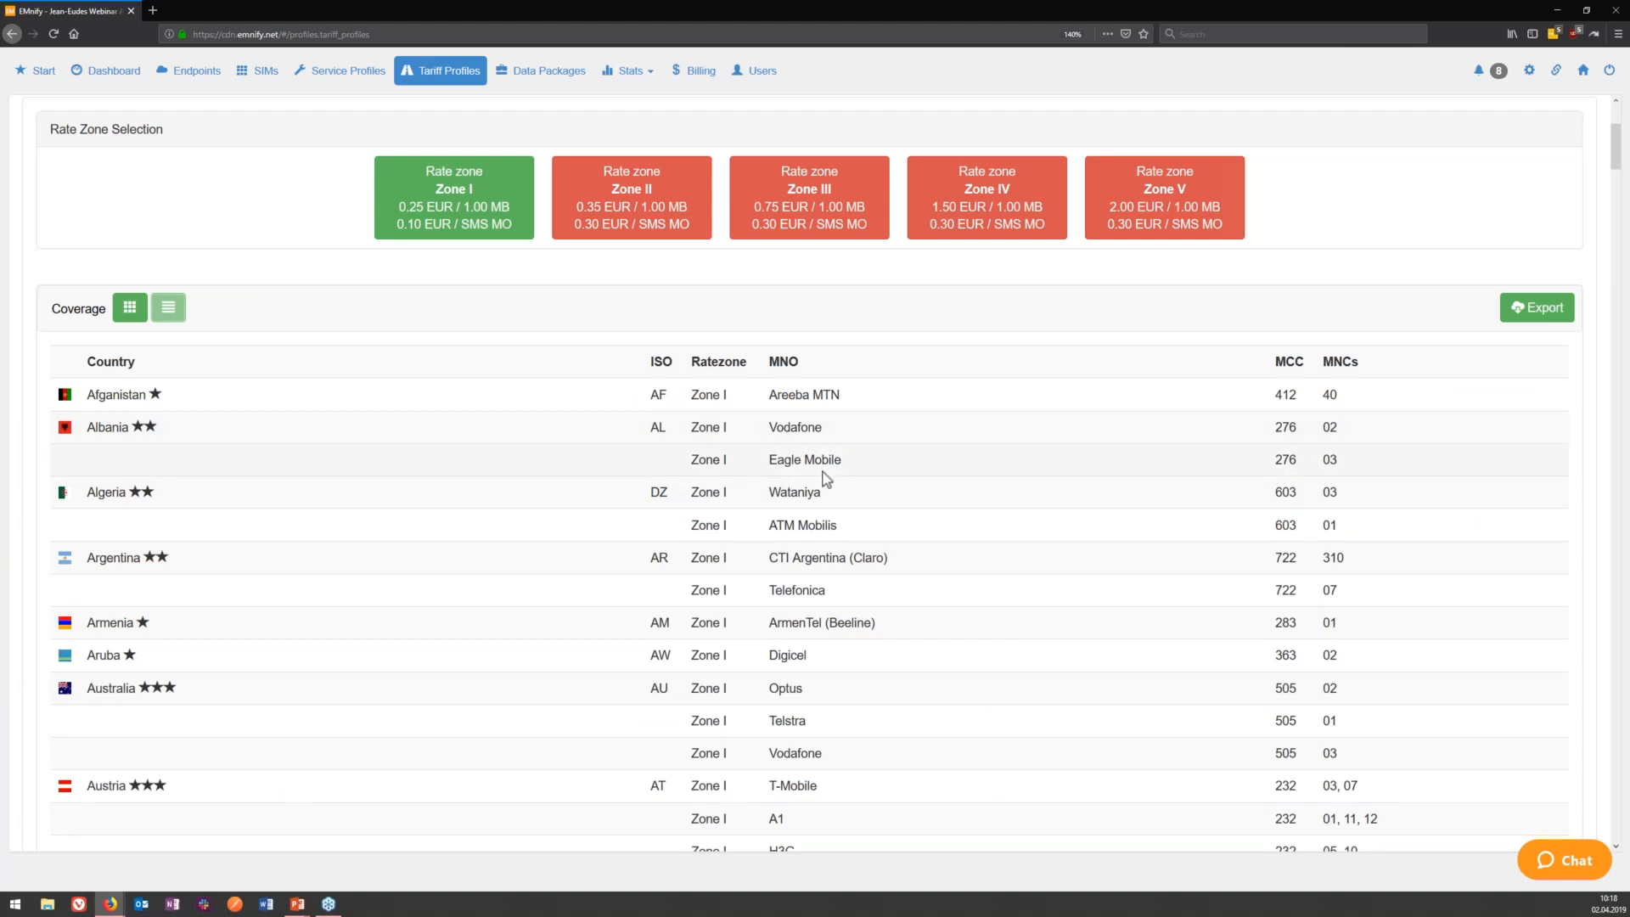
scroll(820, 477, "down", 1)
scroll(799, 495, "up", 4)
Enable rate zone Zone II in the Generic Tariff Profile.
scroll(798, 496, "down", 2)
left_click(641, 273)
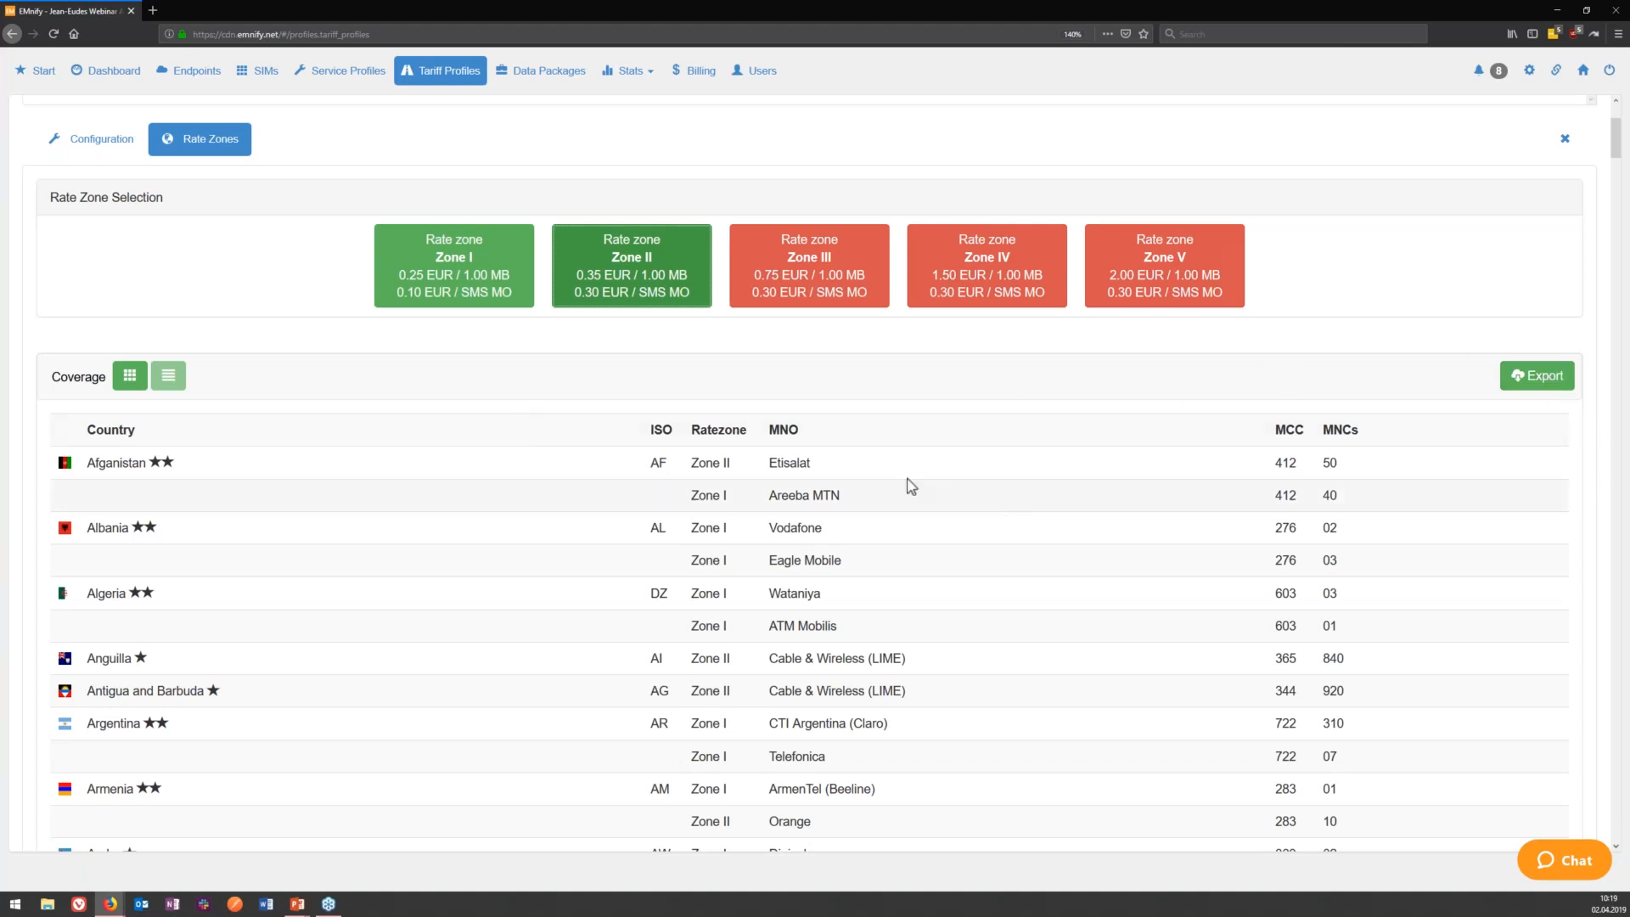
scroll(346, 467, "up", 3)
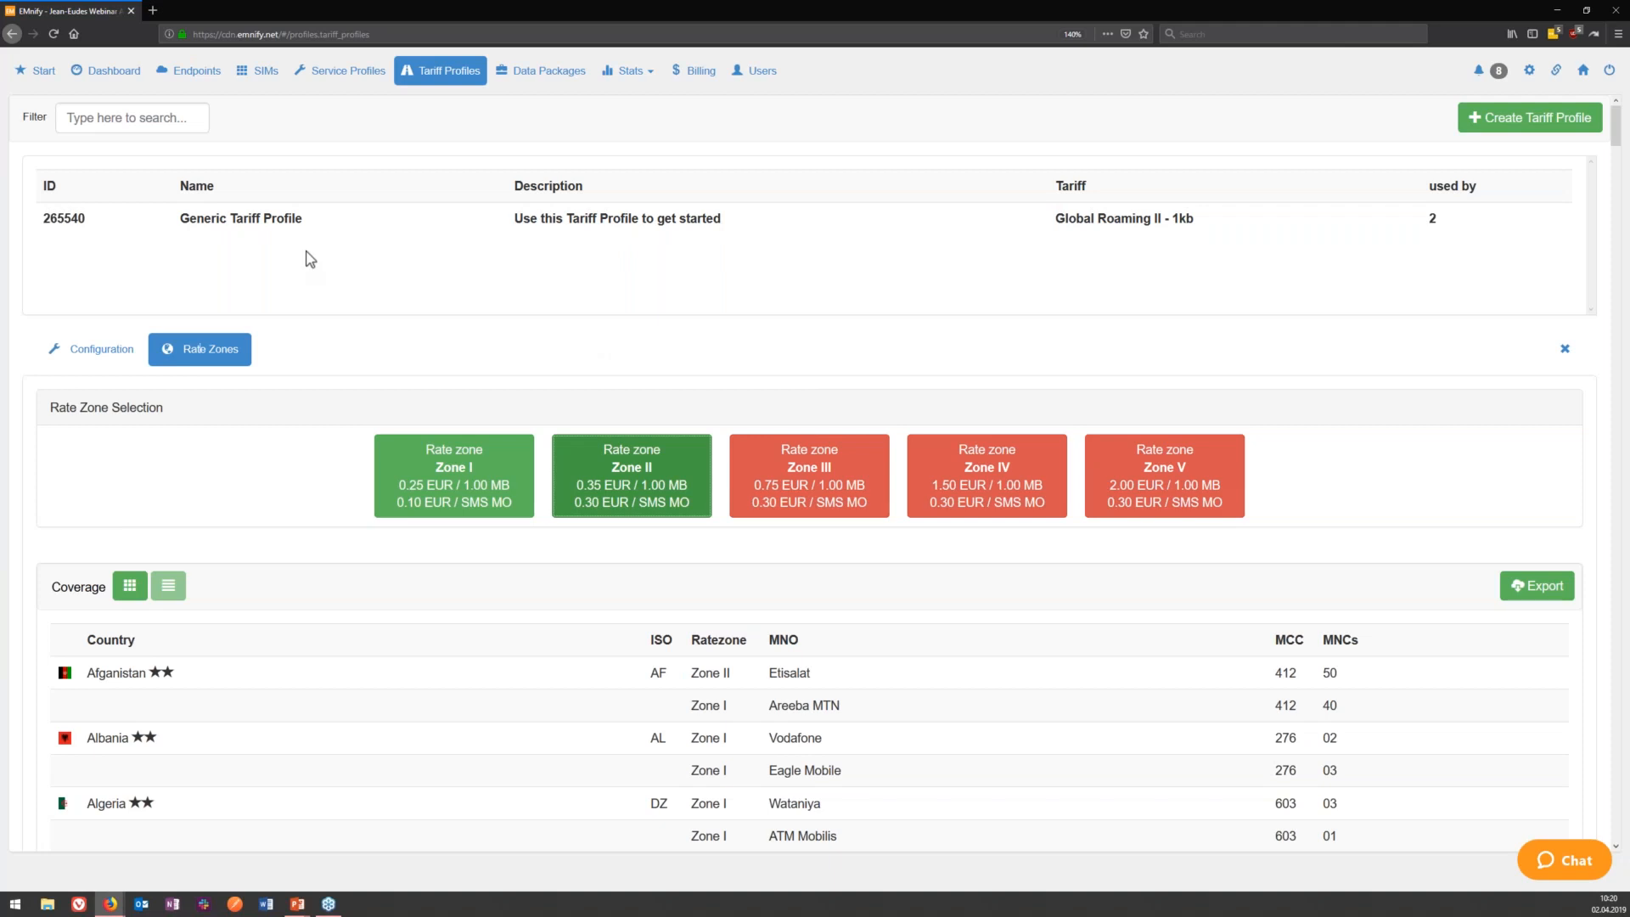
Switch to the slide presentation and advance to the Device configuration slide.
key("alt+Tab")
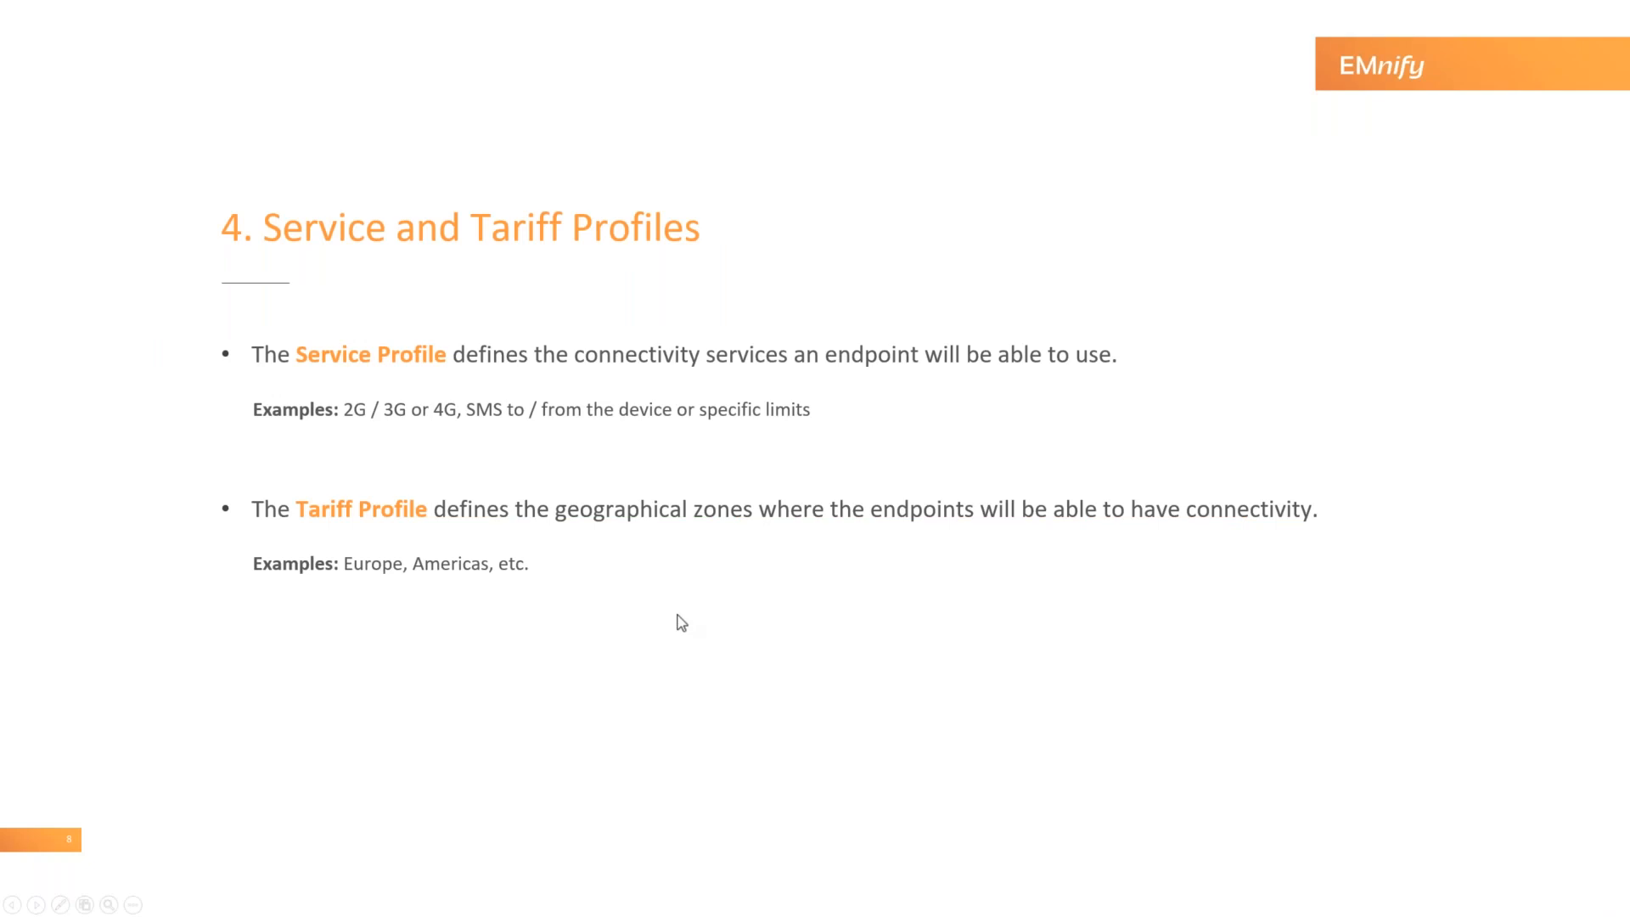
key("Right")
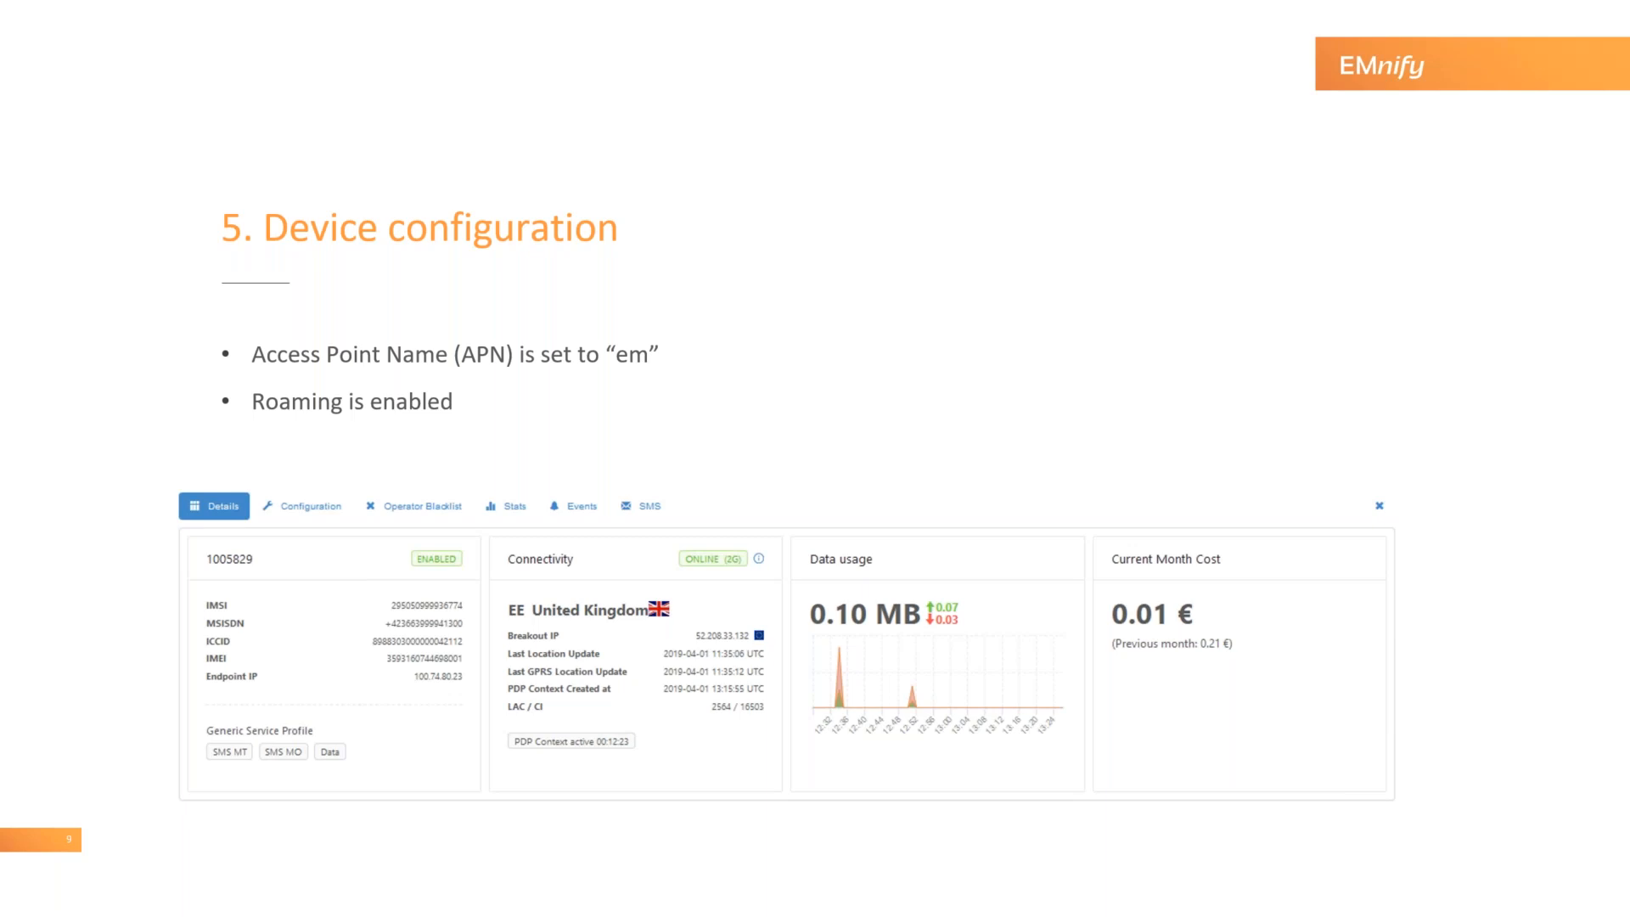
Switch back to the EMnify portal and examine the connectivity details of endpoint Project2_GPS, including its breakout IP and last location update.
key("alt+Tab")
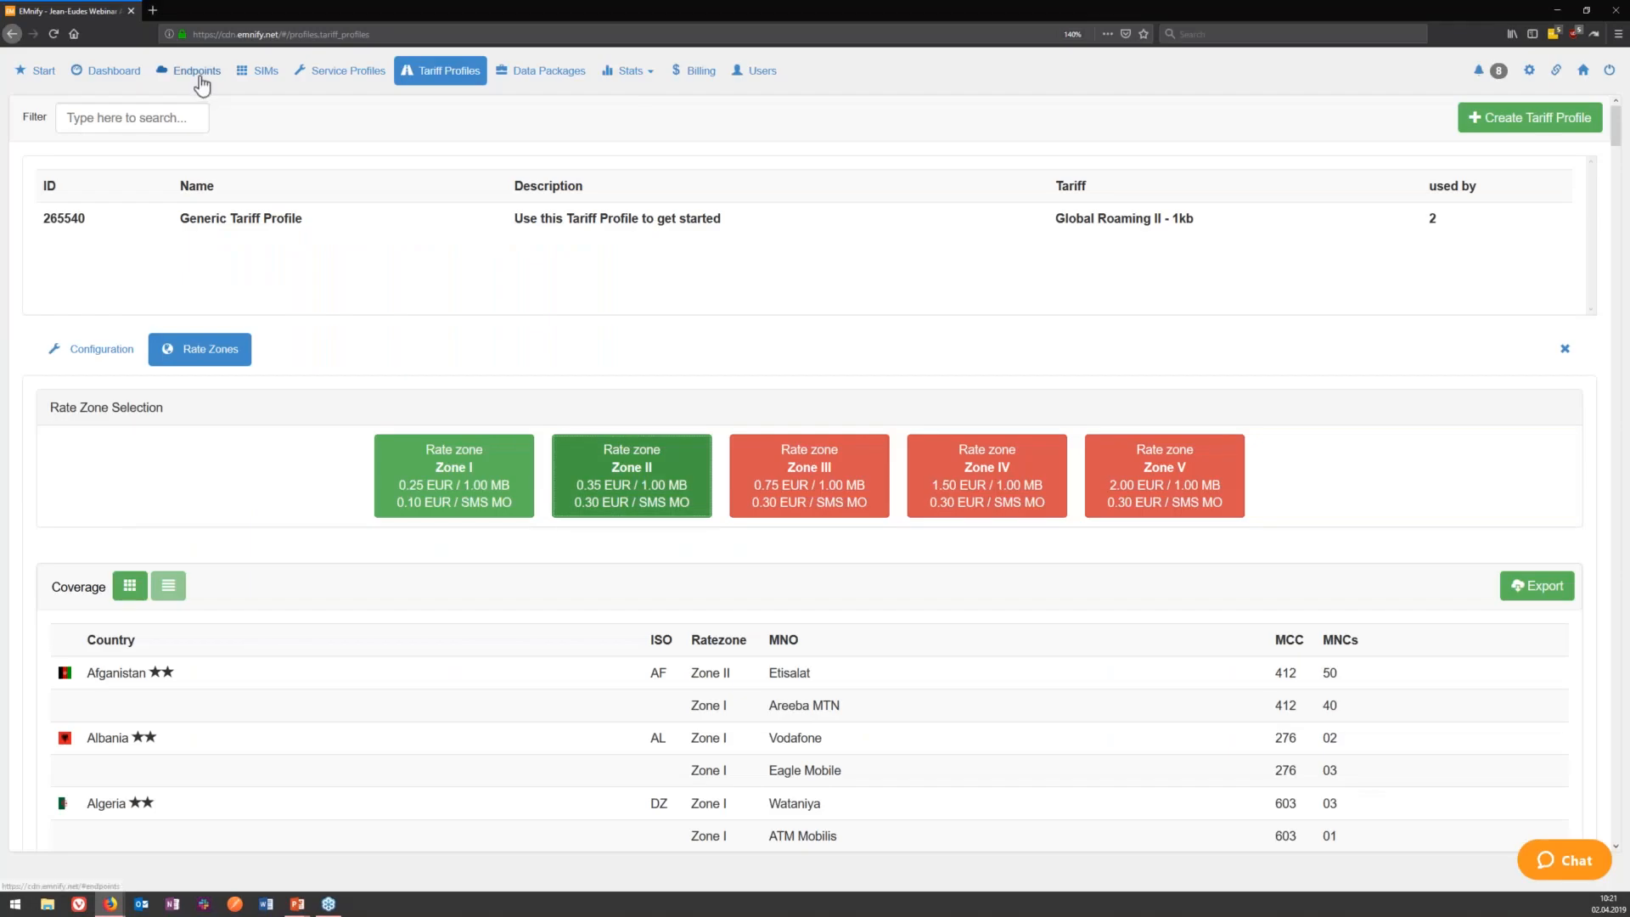
left_click(200, 77)
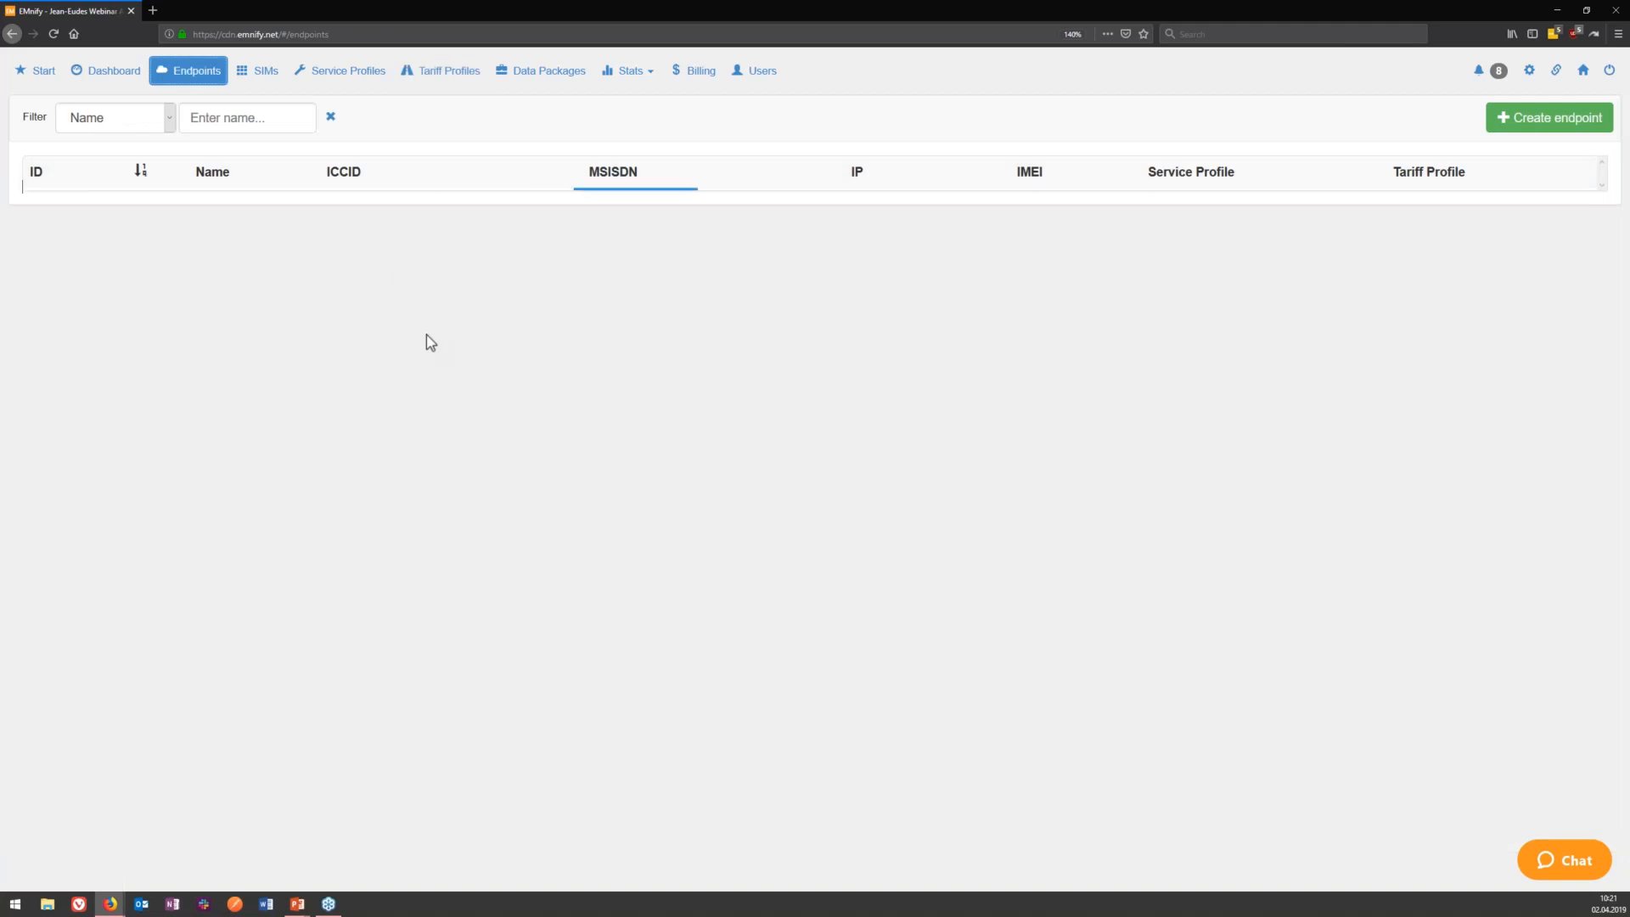
left_click(412, 205)
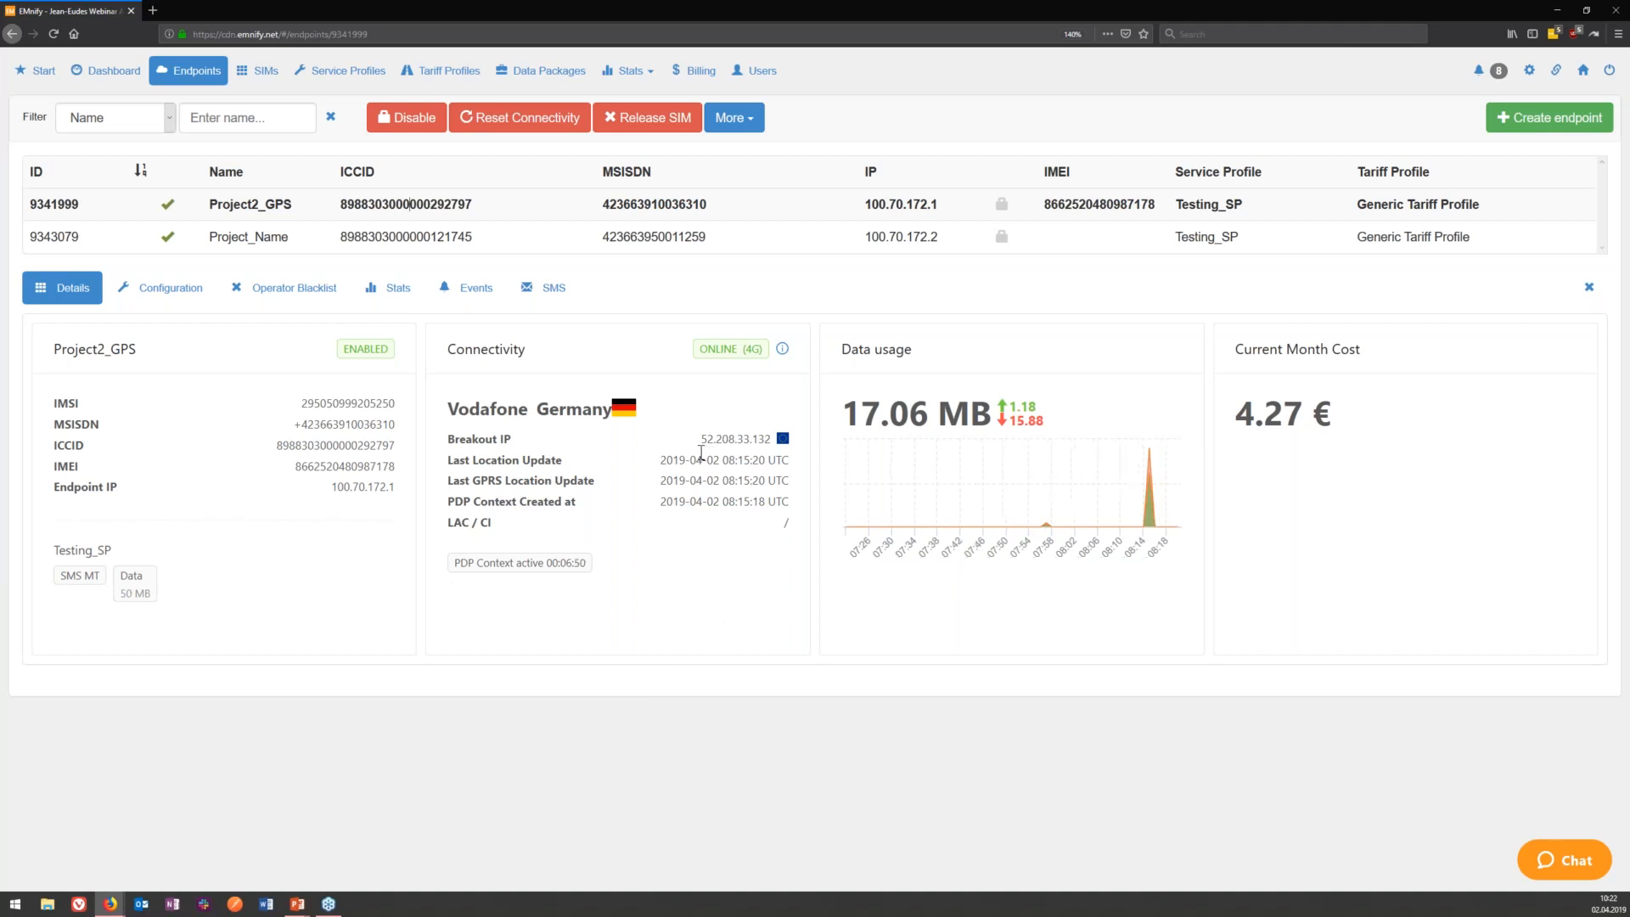
left_click_drag(711, 439, 786, 455)
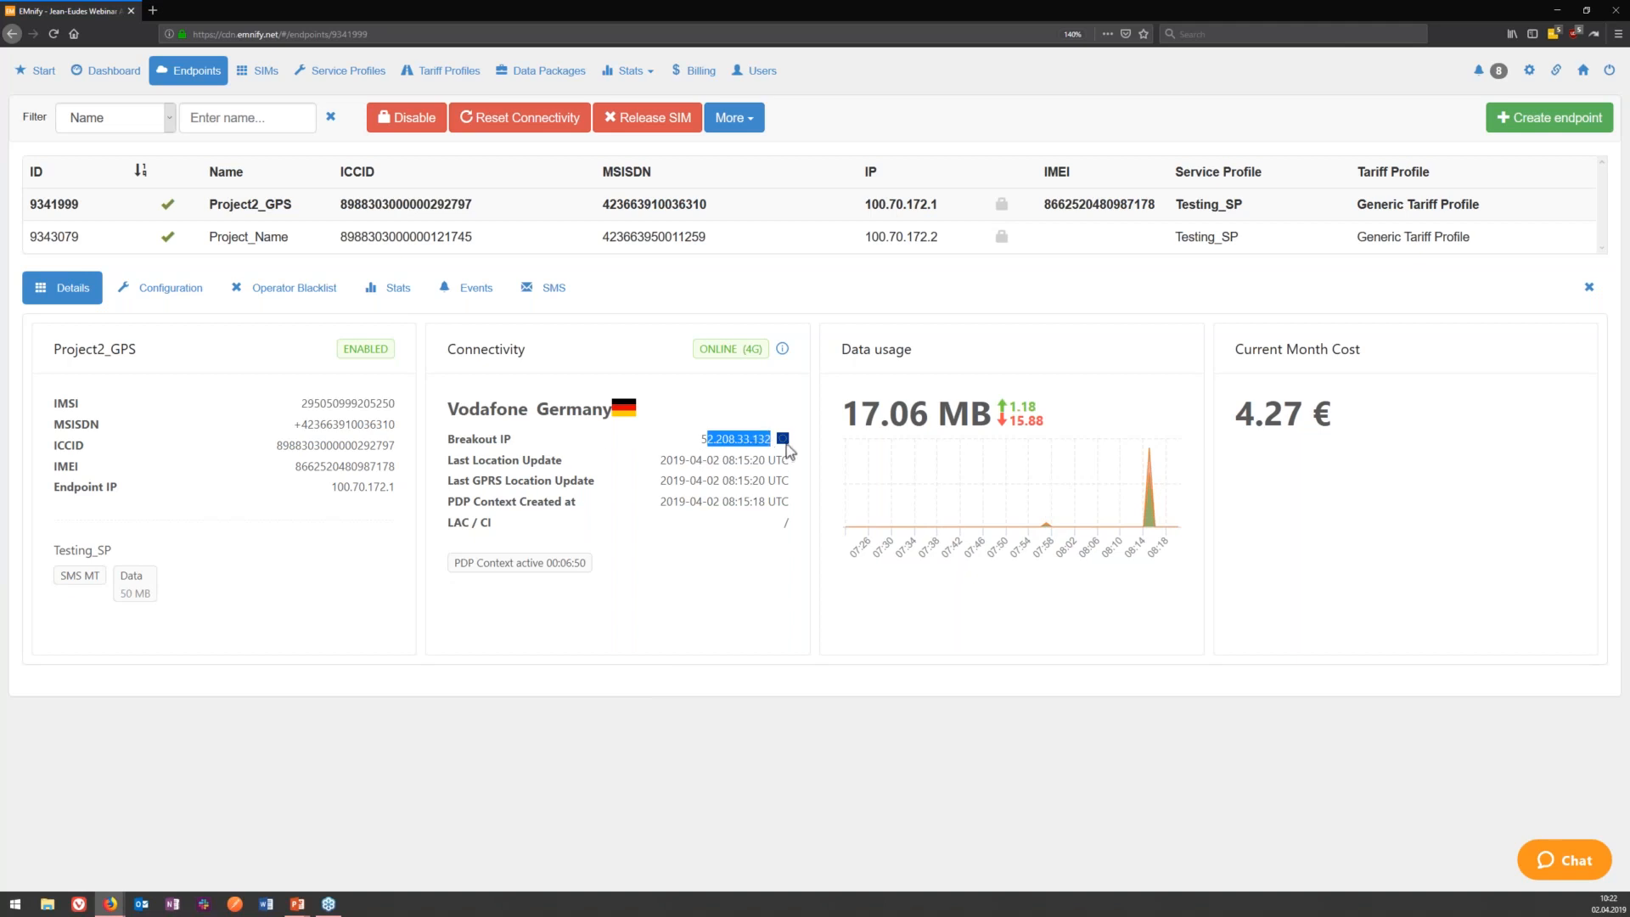
mouse_move(787, 444)
double_click(743, 459)
left_click(737, 548)
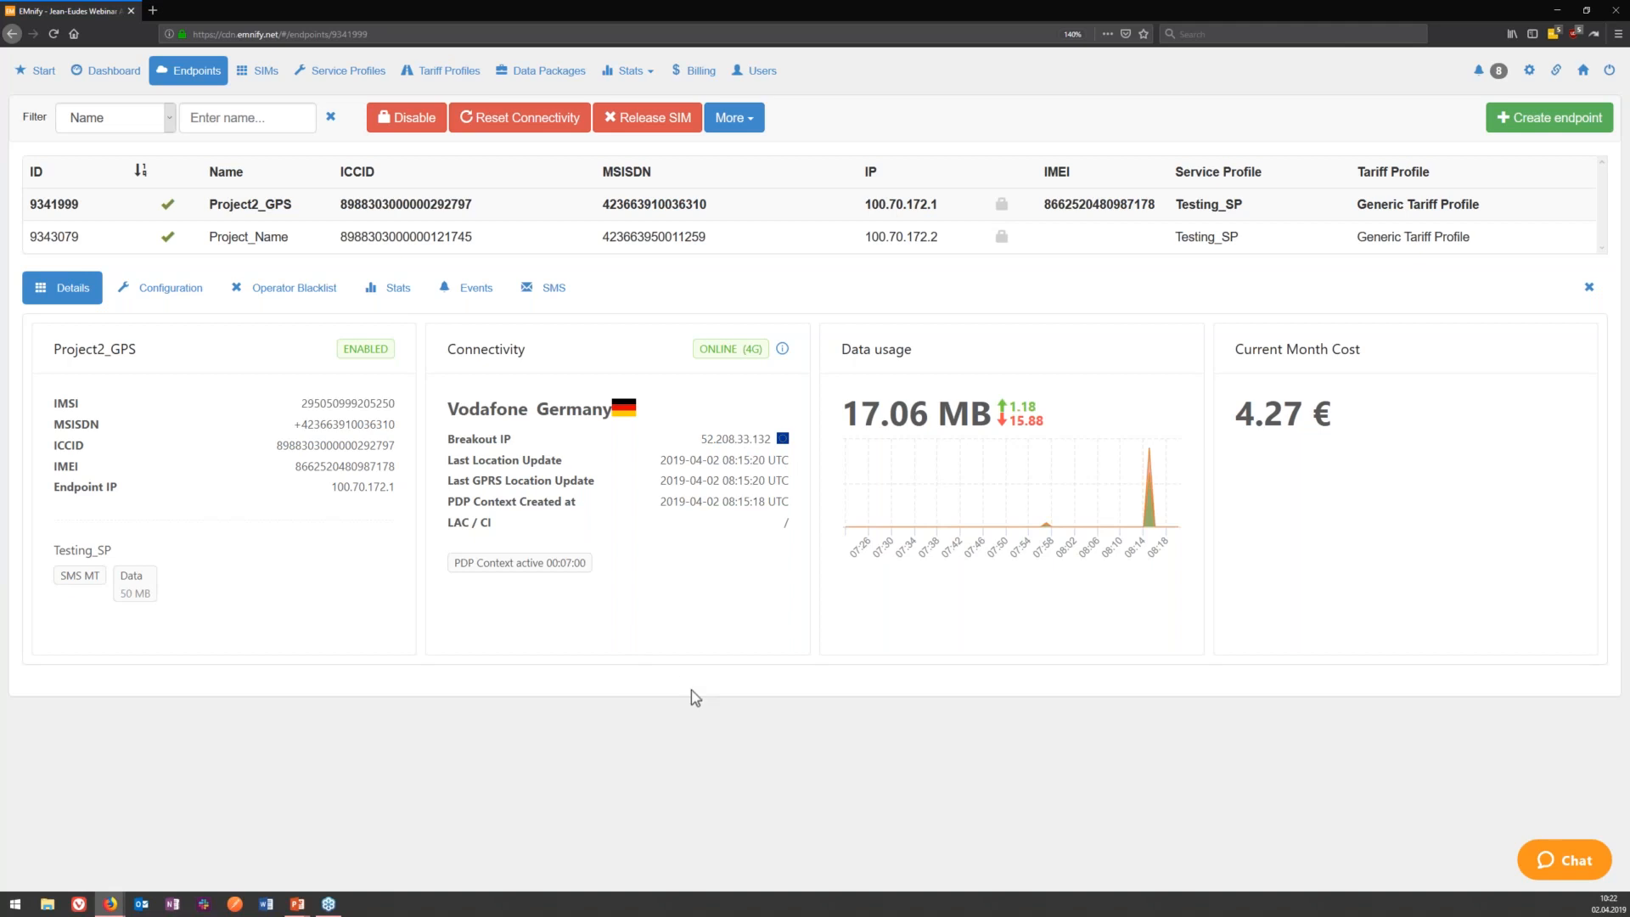
Review the event log of endpoint Project2_GPS and return to its details.
left_click(476, 289)
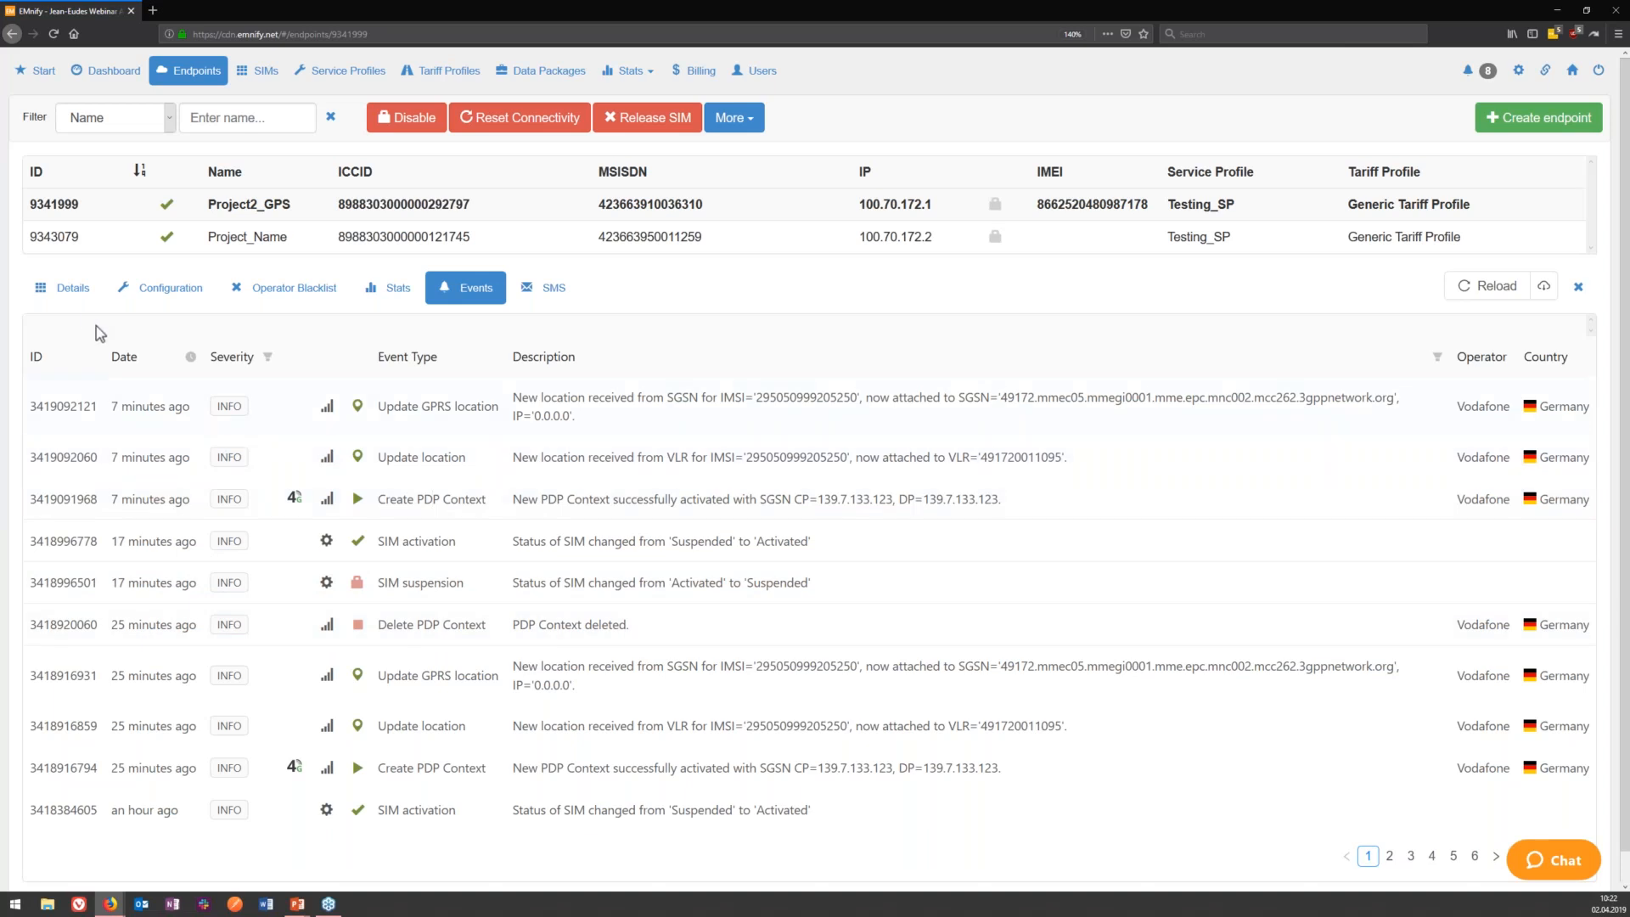
left_click(67, 288)
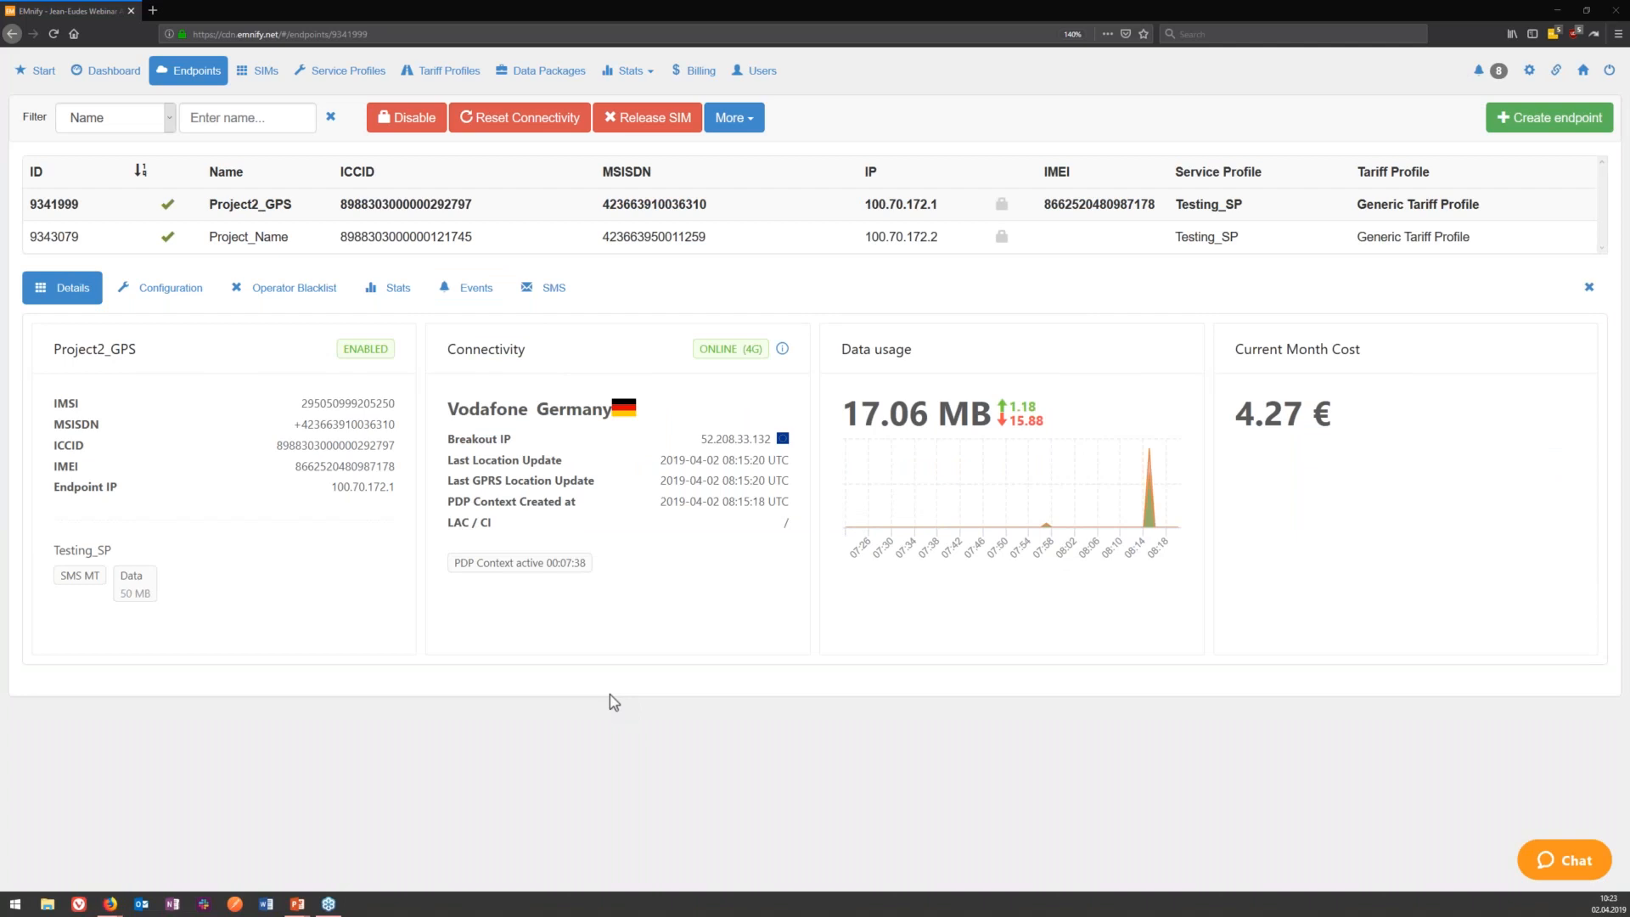
Switch to the slide presentation and advance to the Questions slide.
key("alt+Tab")
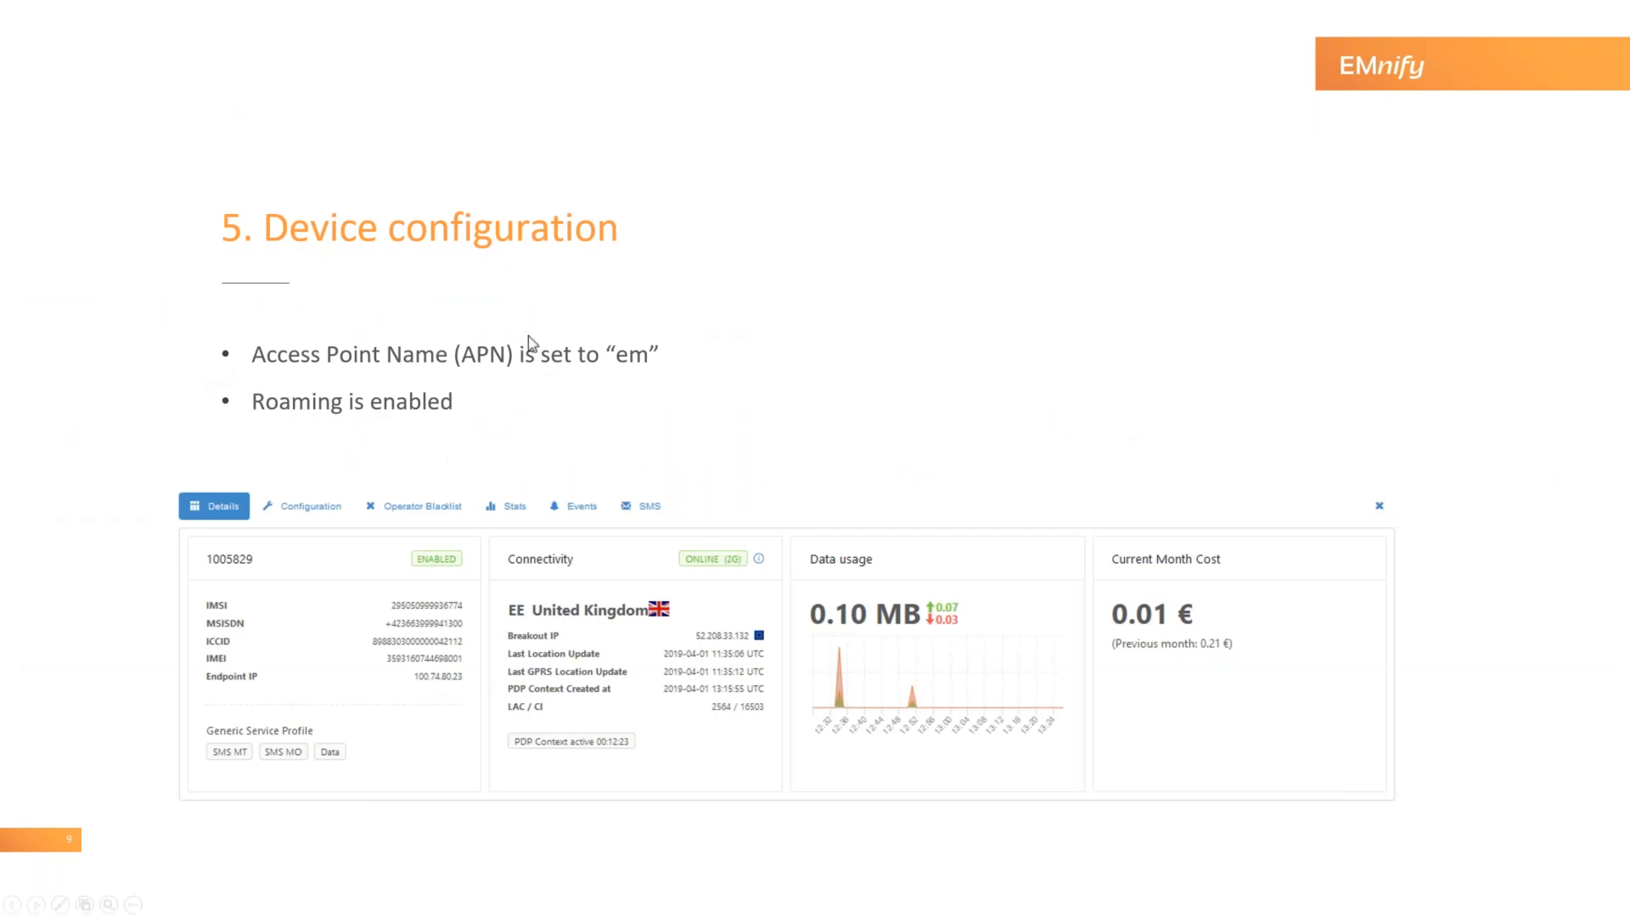
key("Right")
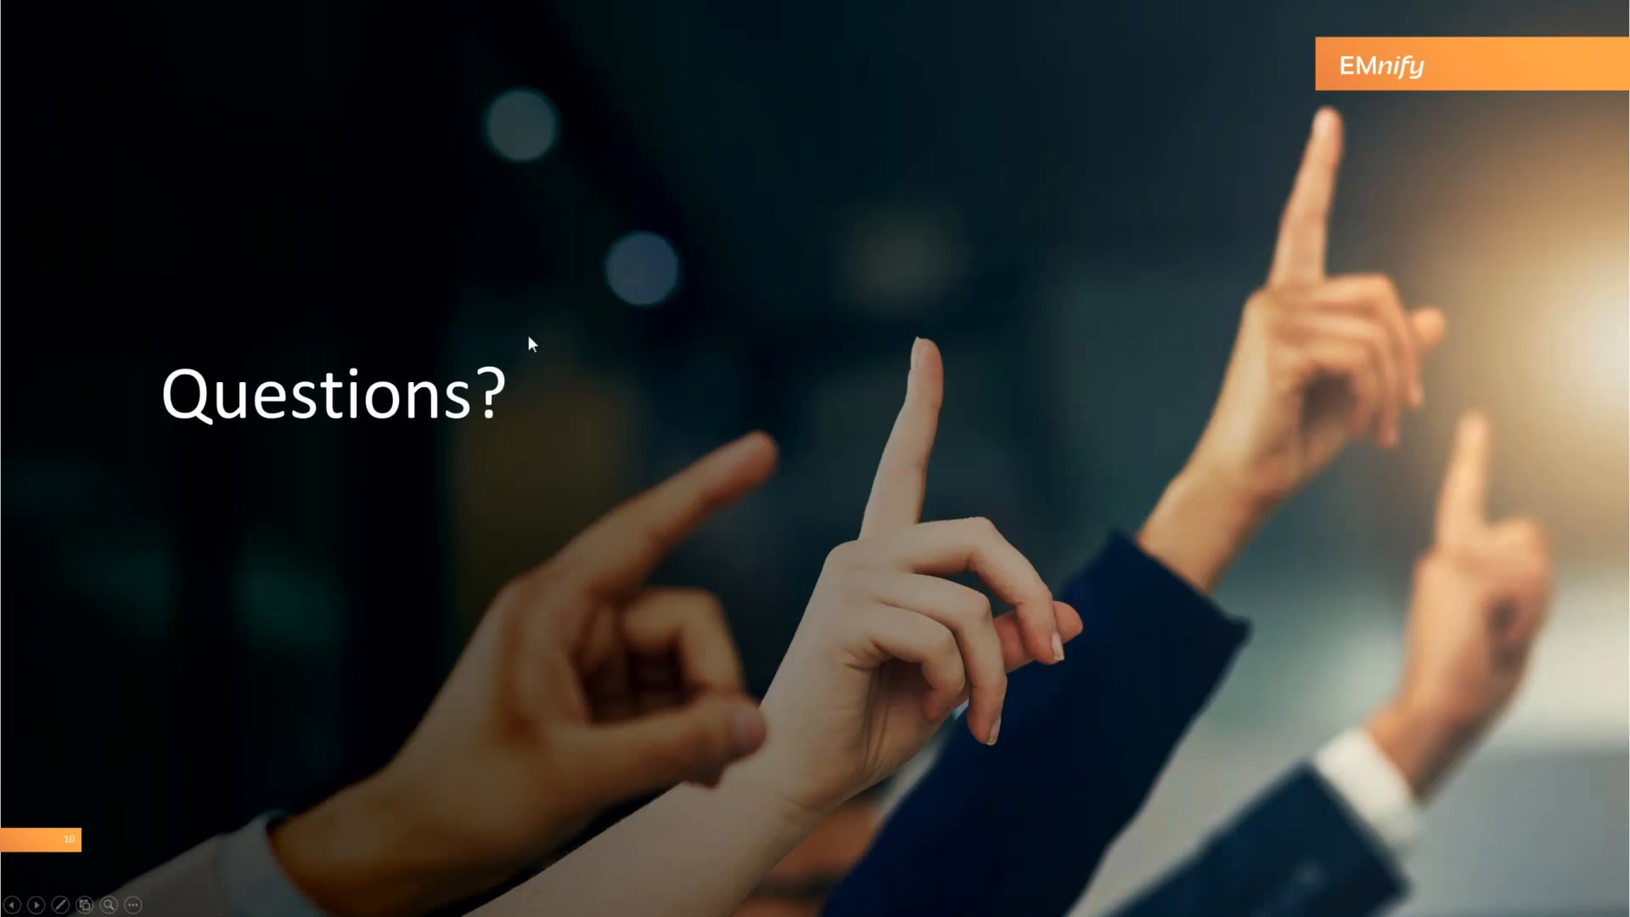